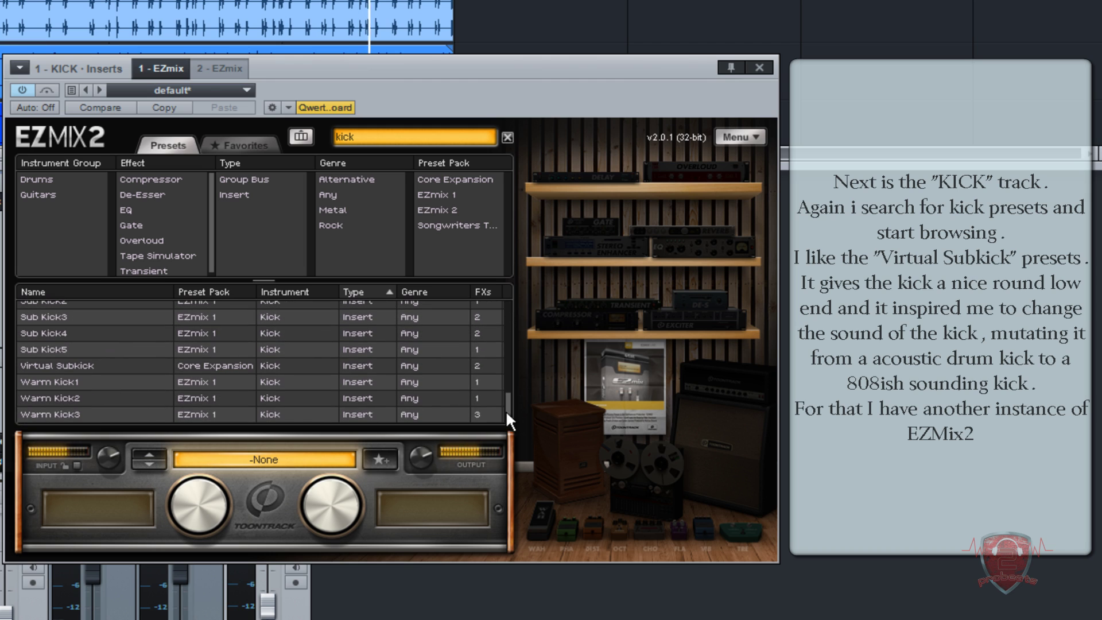
# Audition the Warm Kick3 preset with a changed Punch amount, and the Warm Kick2 preset, on the KICK channel.
pyautogui.click(75, 416)
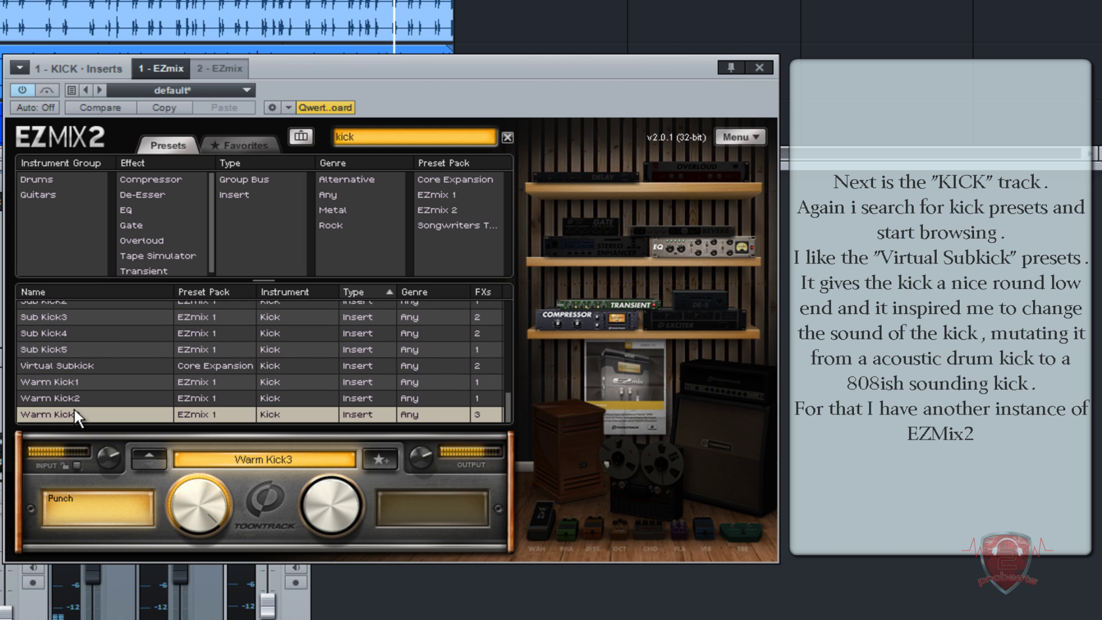
pyautogui.moveTo(206, 501); pyautogui.dragTo(168, 532)
pyautogui.click(65, 397)
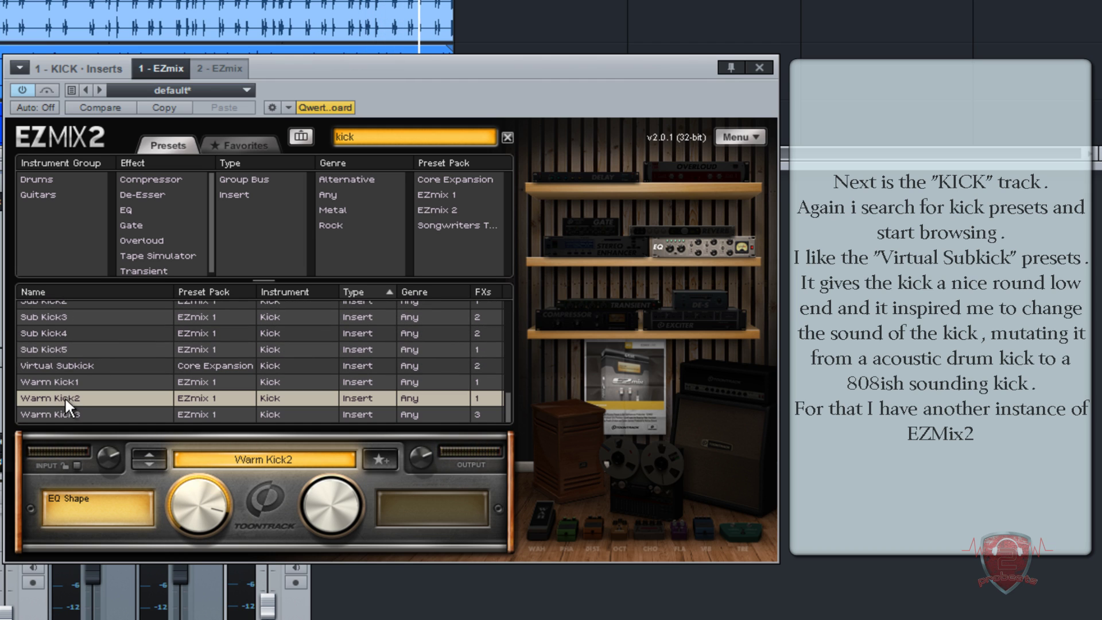
# Load the Virtual Subkick preset and adjust its EQ amount, with Sub at 84% and the output at -3.6 dB.
pyautogui.click(73, 367)
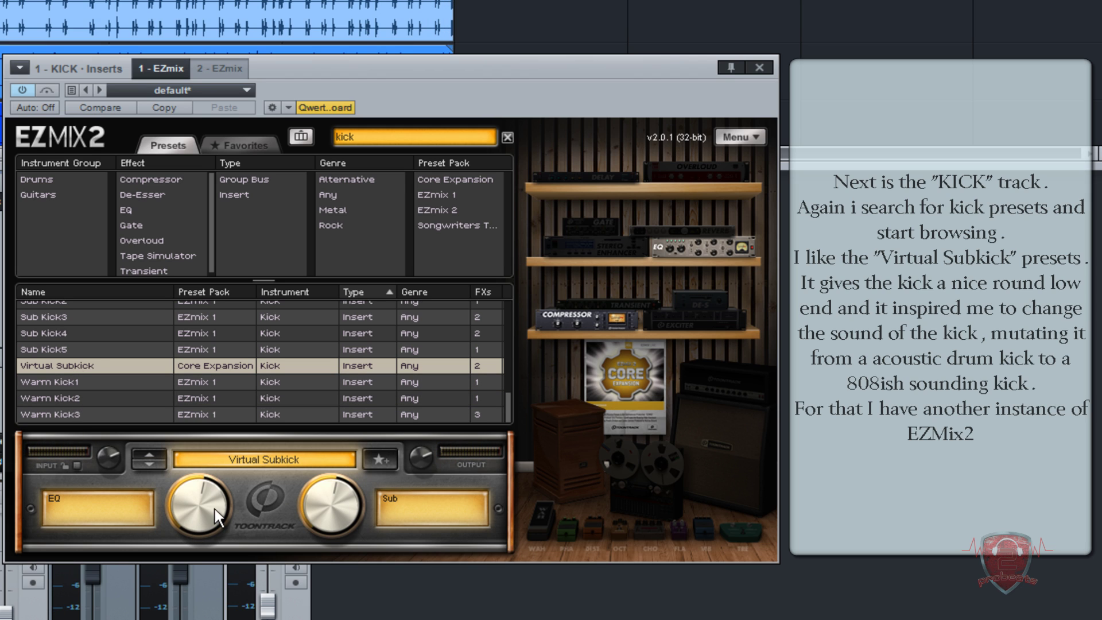
pyautogui.moveTo(319, 511); pyautogui.dragTo(319, 506)
pyautogui.moveTo(322, 465); pyautogui.dragTo(322, 460)
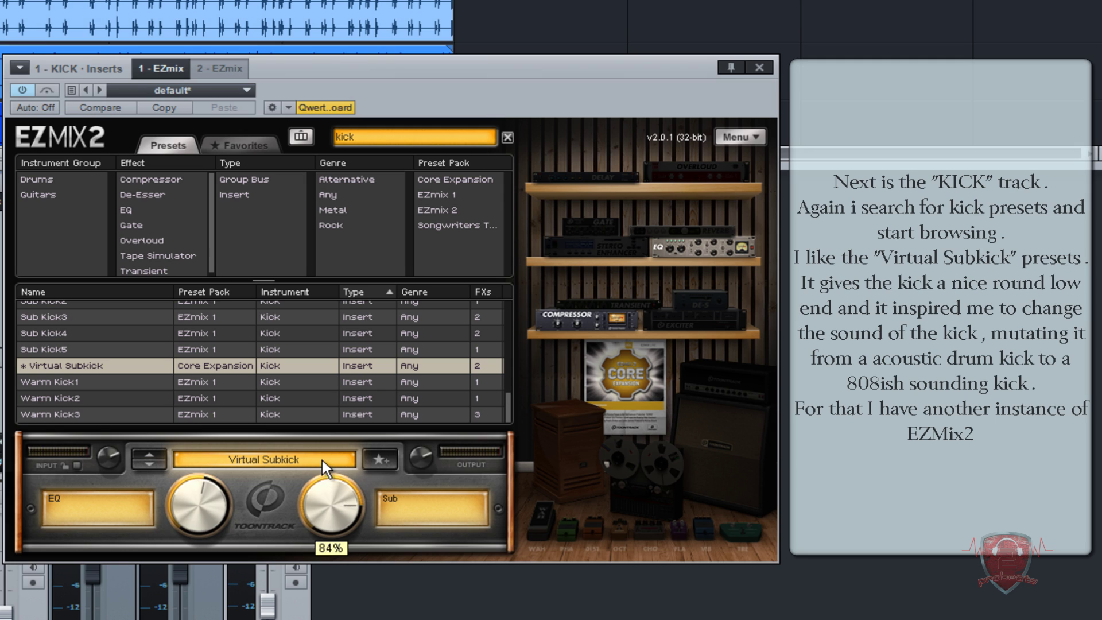
pyautogui.moveTo(179, 511); pyautogui.dragTo(195, 495)
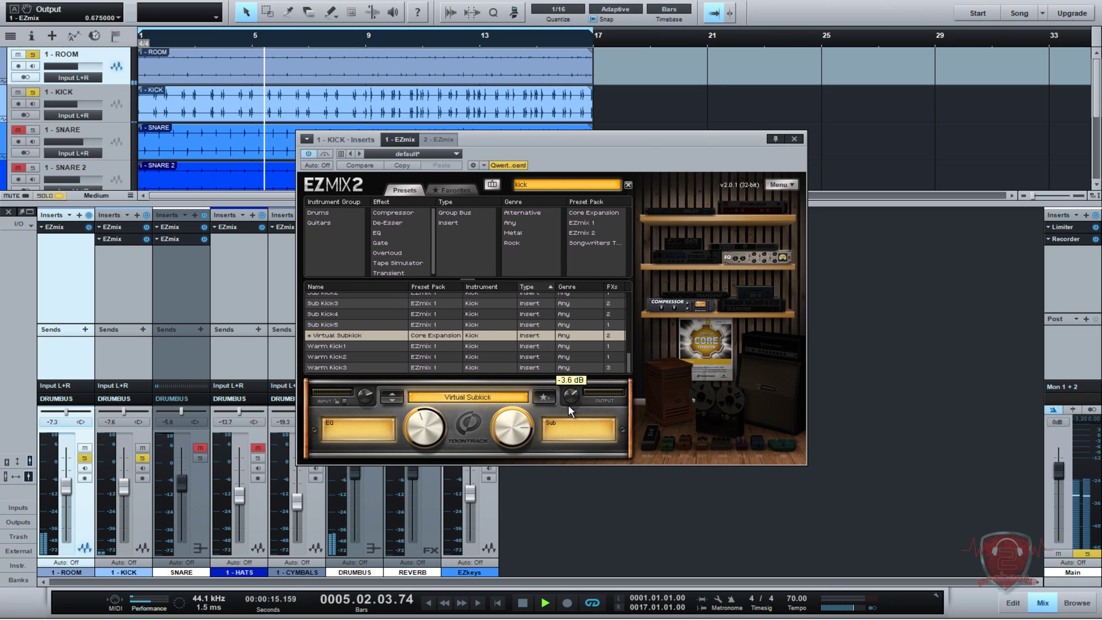
pyautogui.click(793, 139)
# Open the KICK channel's second EZmix insert and search its presets for "kick".
pyautogui.click(121, 239)
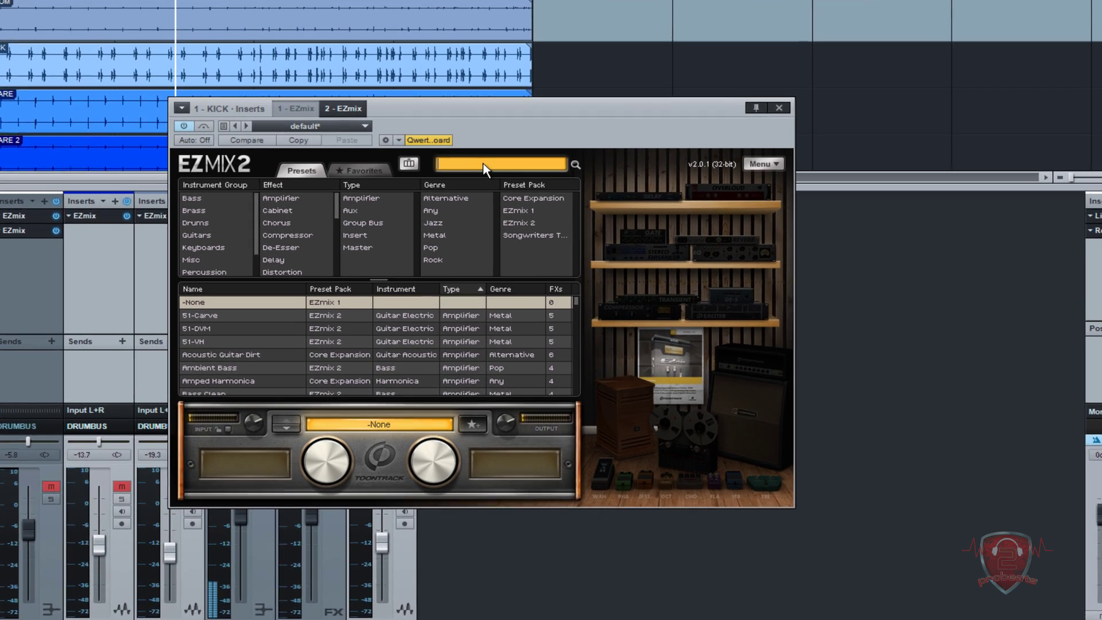
pyautogui.click(484, 165)
pyautogui.write('kick')
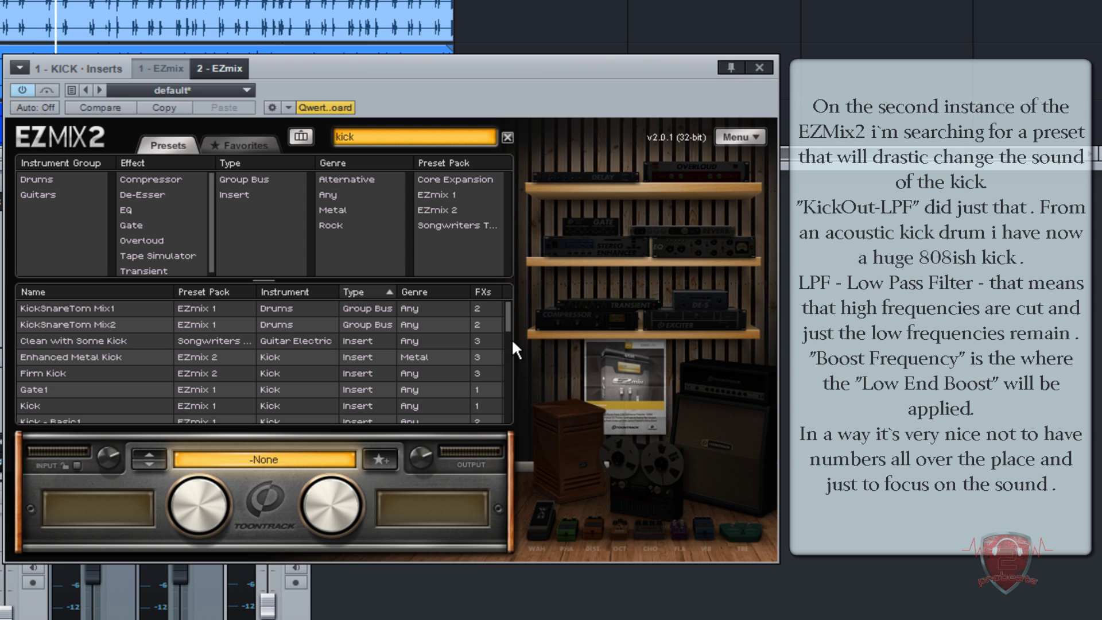
# Audition the presets from Sub Kick5 up to Sub Kick, one after another, in the kick results.
pyautogui.moveTo(508, 319); pyautogui.dragTo(510, 411)
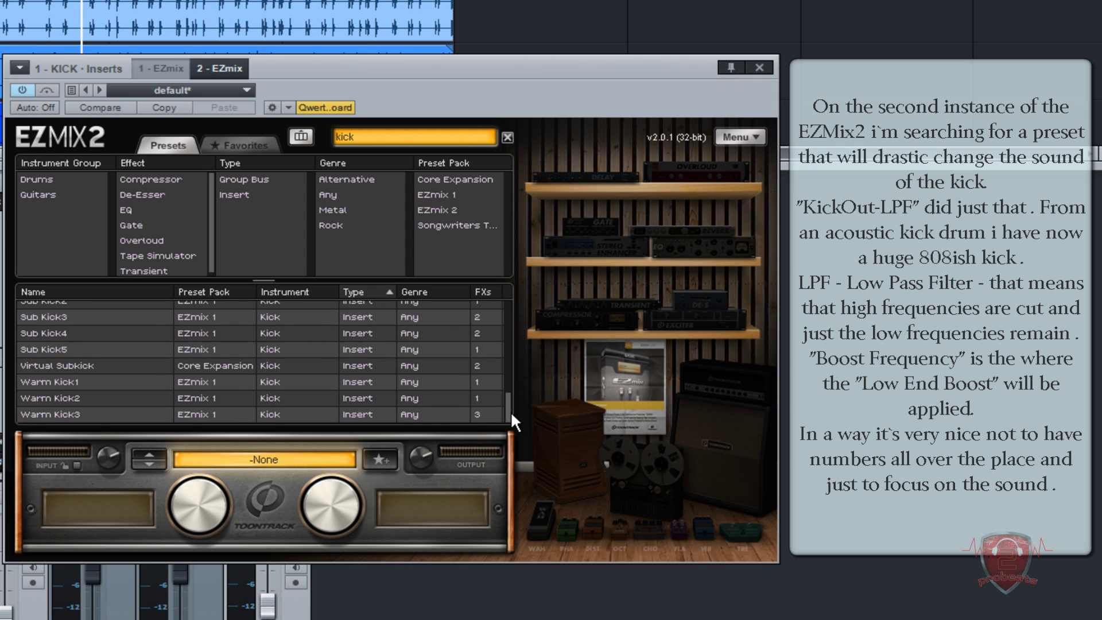
pyautogui.click(68, 348)
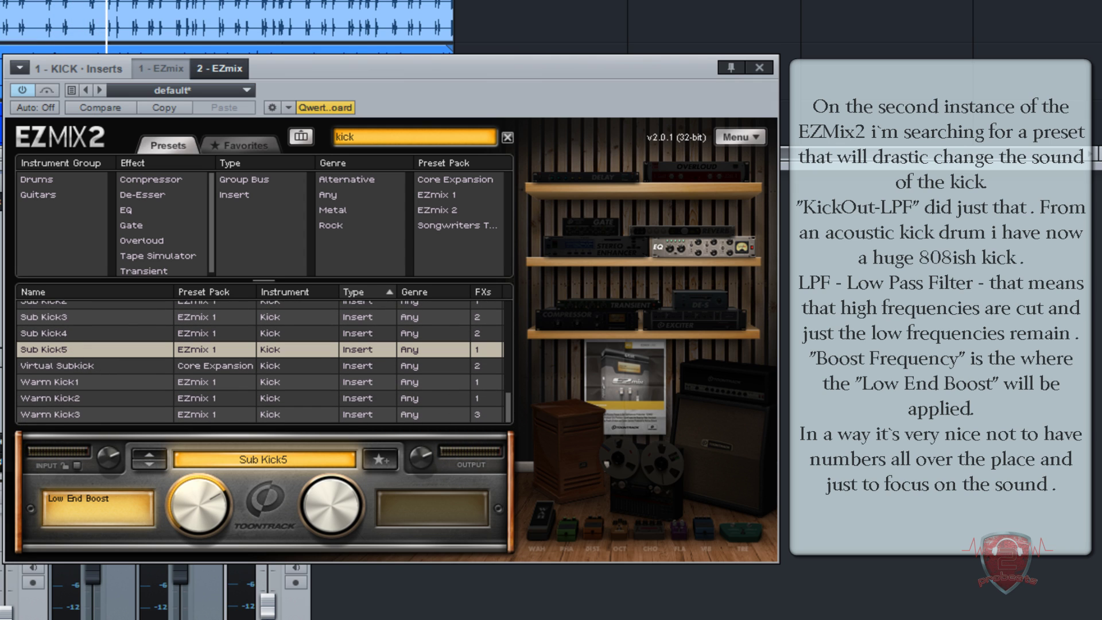
pyautogui.click(60, 331)
pyautogui.scroll(2, 103, 350)
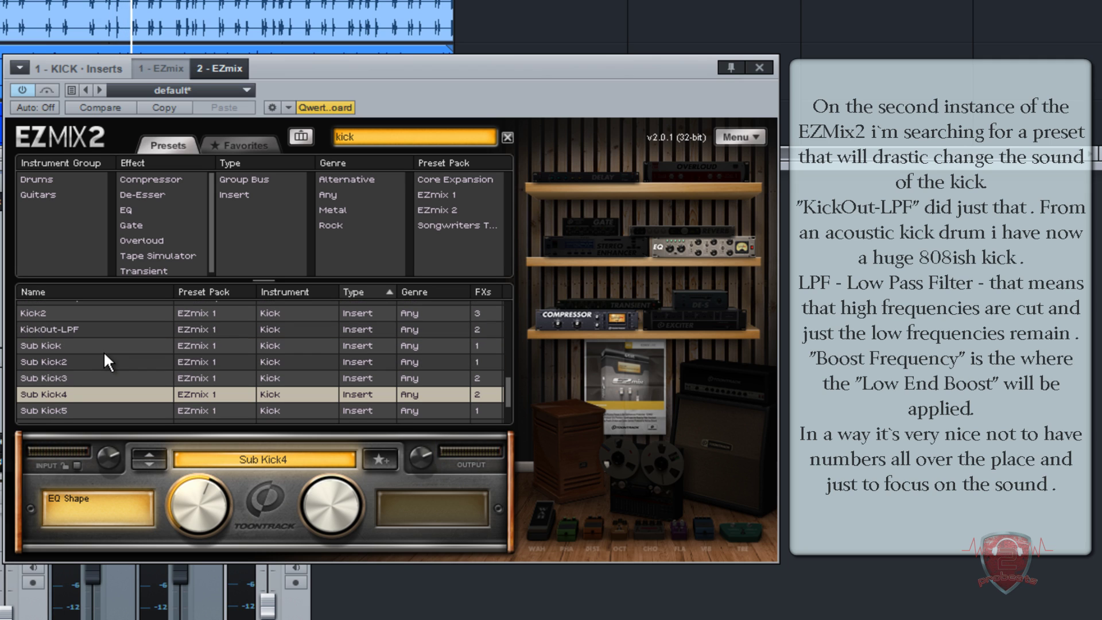
pyautogui.click(61, 377)
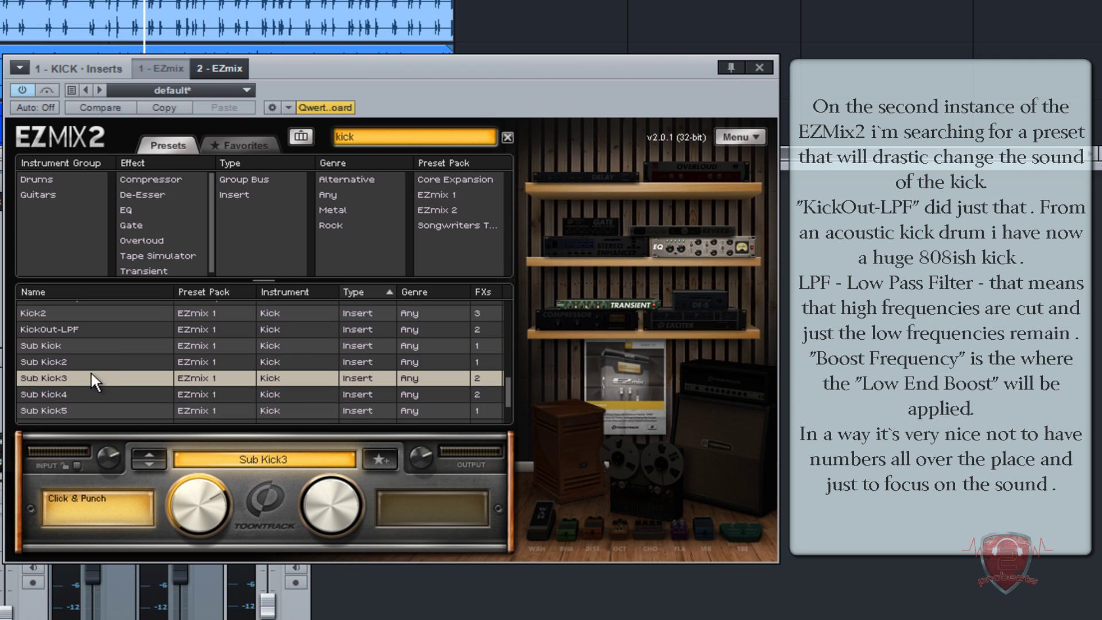
pyautogui.click(59, 359)
pyautogui.click(66, 347)
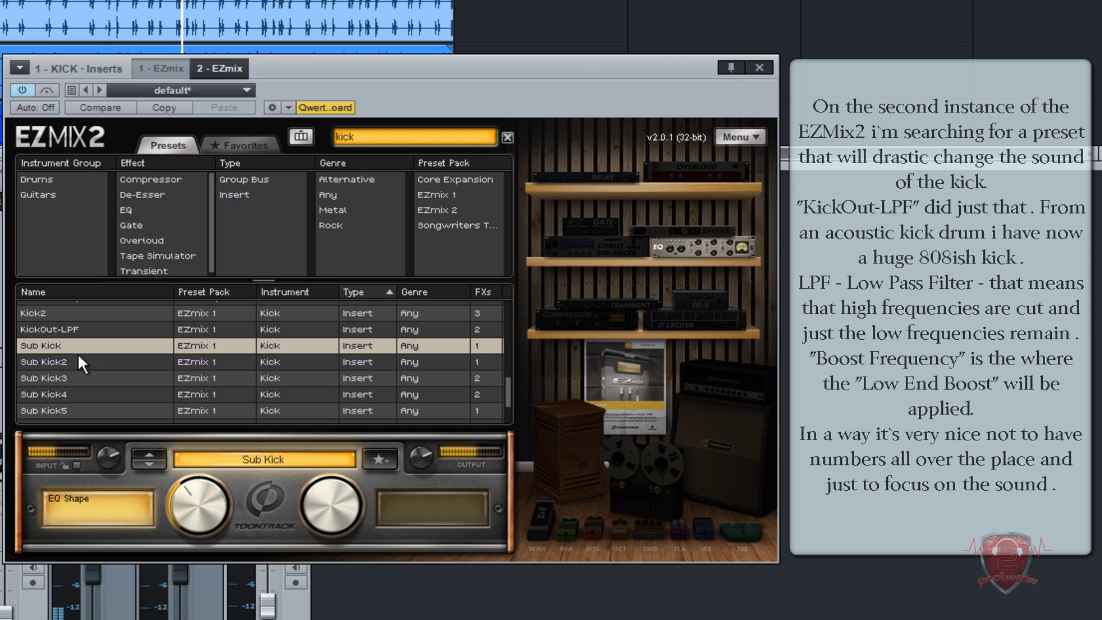
# Load the KickOut-LPF preset, set its Boost Frequency to 28% and adjust its Low End Boost.
pyautogui.click(64, 327)
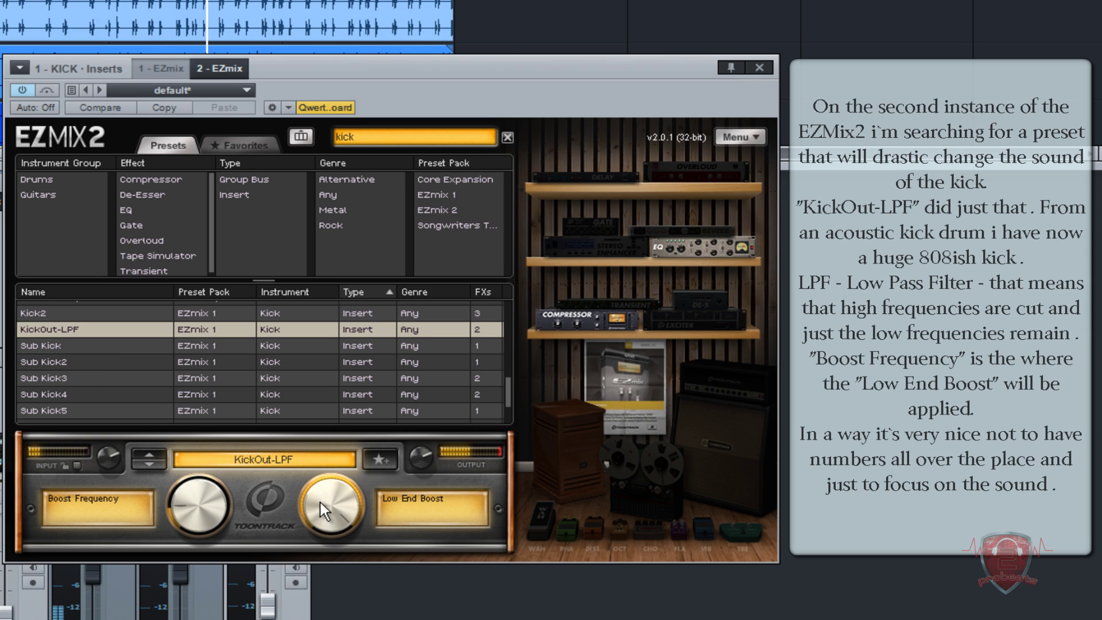
pyautogui.moveTo(320, 501)
pyautogui.mouseDown()
pyautogui.moveTo(314, 527)
pyautogui.moveTo(322, 518)
pyautogui.mouseUp()
pyautogui.moveTo(205, 490)
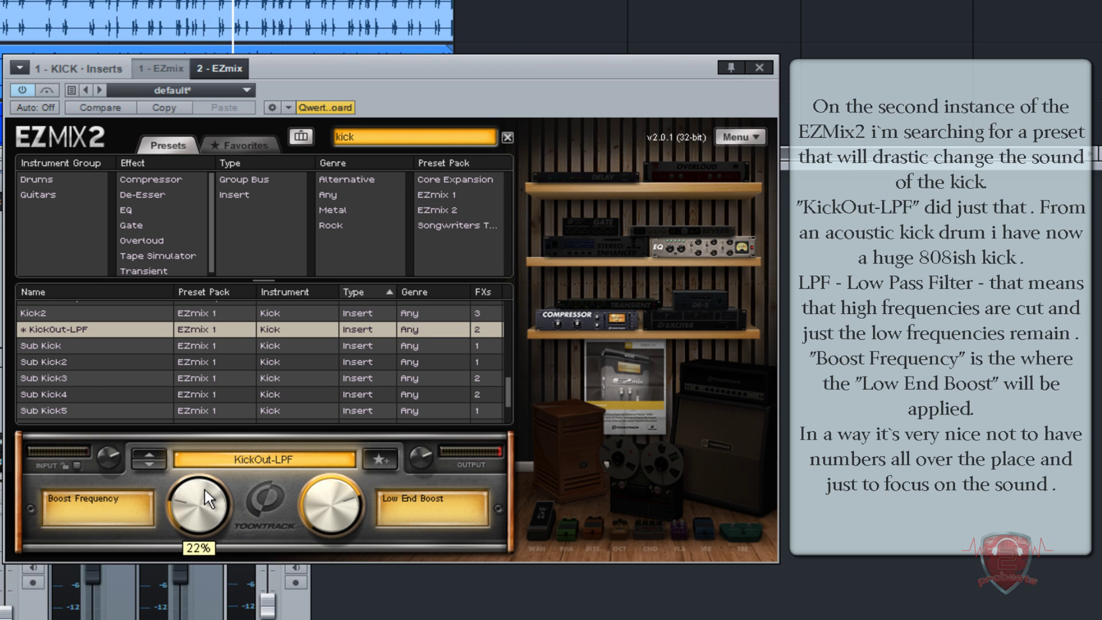
pyautogui.moveTo(205, 490)
pyautogui.mouseDown()
pyautogui.moveTo(210, 423)
pyautogui.moveTo(229, 386)
pyautogui.moveTo(198, 474)
pyautogui.mouseUp()
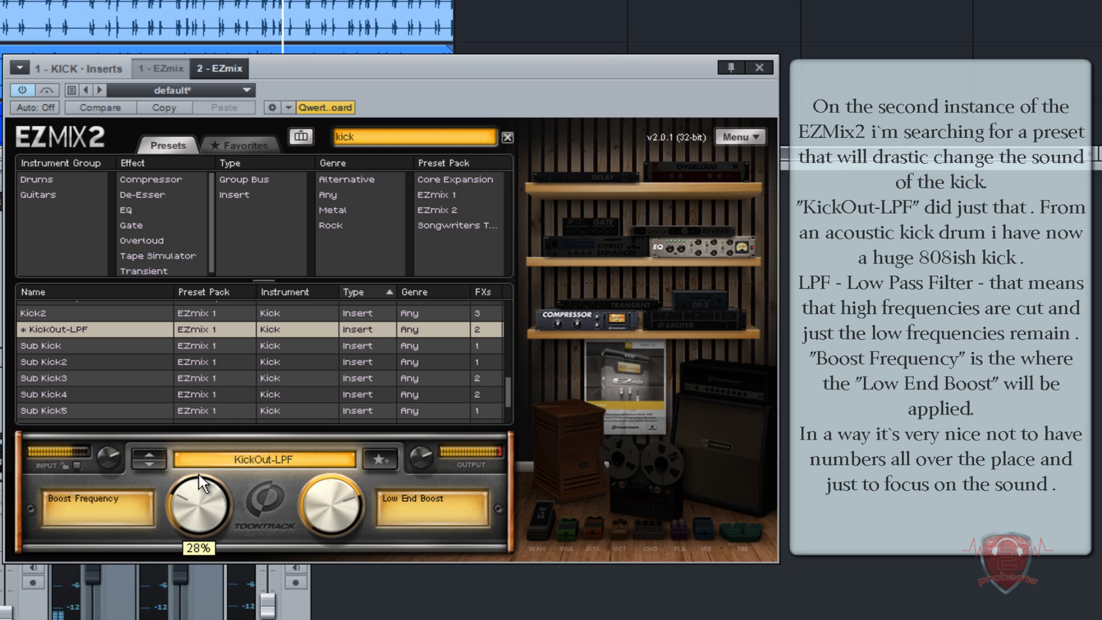
pyautogui.moveTo(329, 498)
pyautogui.mouseDown()
pyautogui.moveTo(311, 583)
pyautogui.moveTo(327, 480)
pyautogui.moveTo(328, 507)
pyautogui.mouseUp()
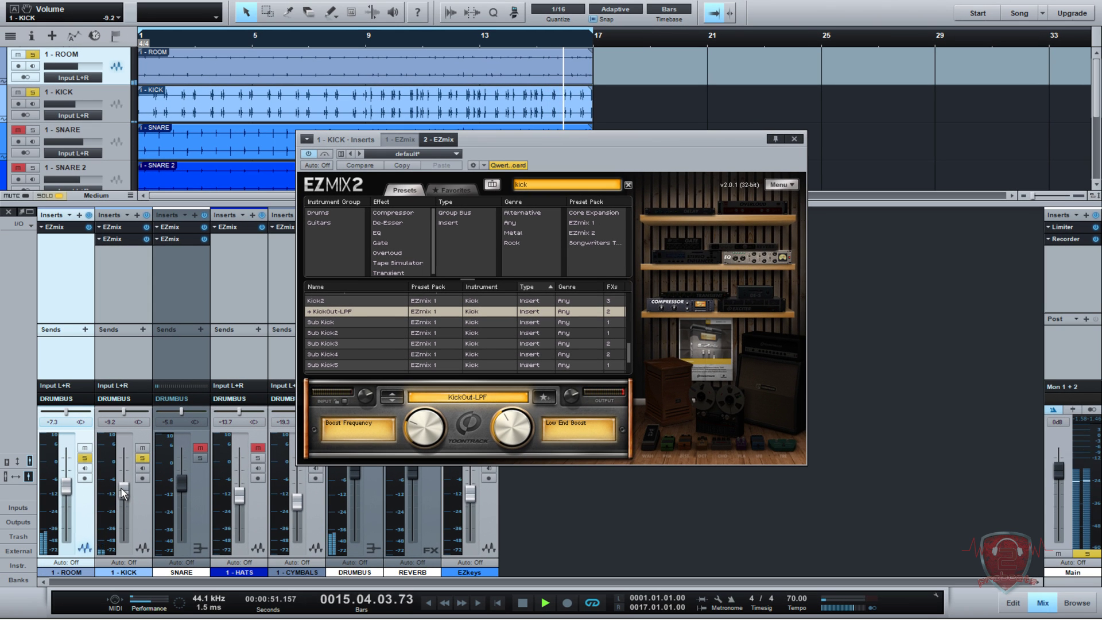
# Unmute and solo the EZkeys channel alongside the drums, and set the KICK channel's volume to -9.2 dB.
pyautogui.moveTo(123, 492); pyautogui.dragTo(122, 489)
pyautogui.click(794, 139)
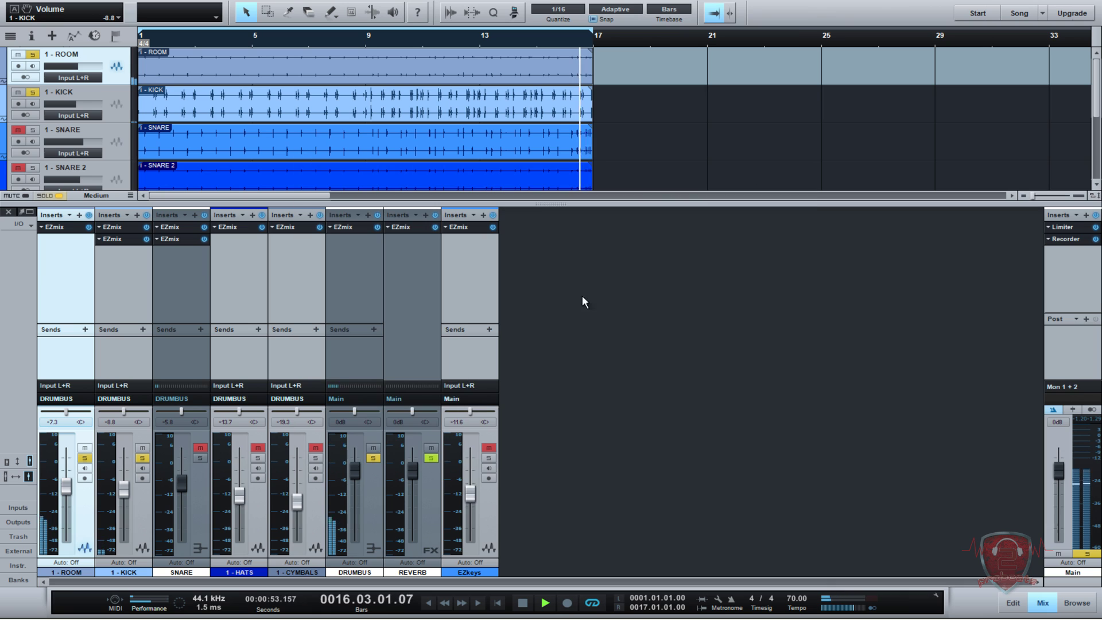
pyautogui.click(489, 457)
pyautogui.click(488, 447)
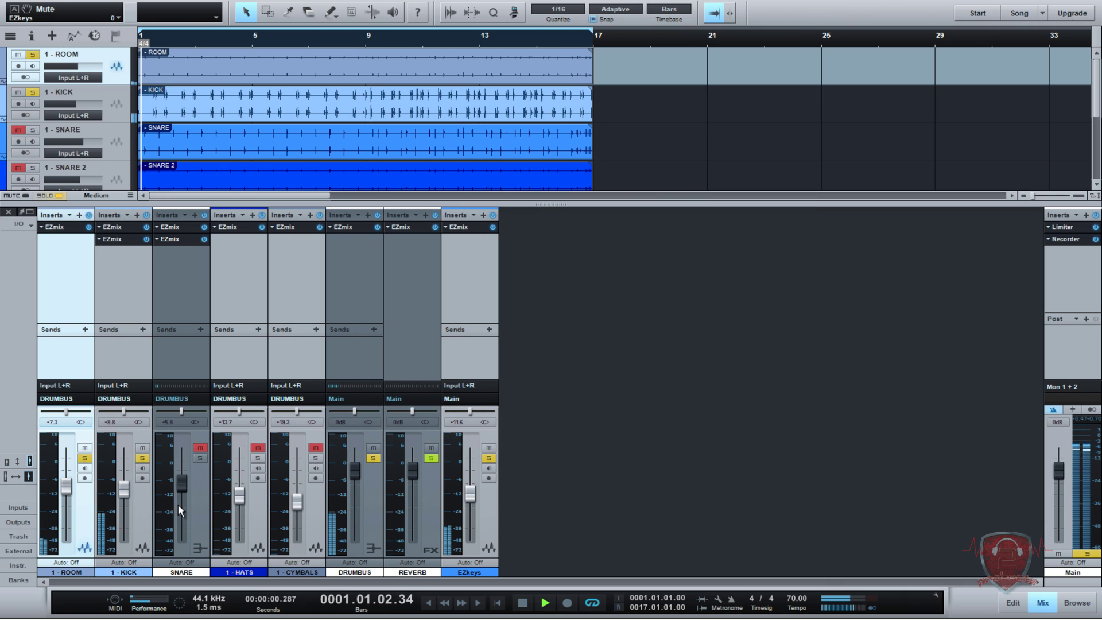
pyautogui.moveTo(124, 492); pyautogui.dragTo(124, 490)
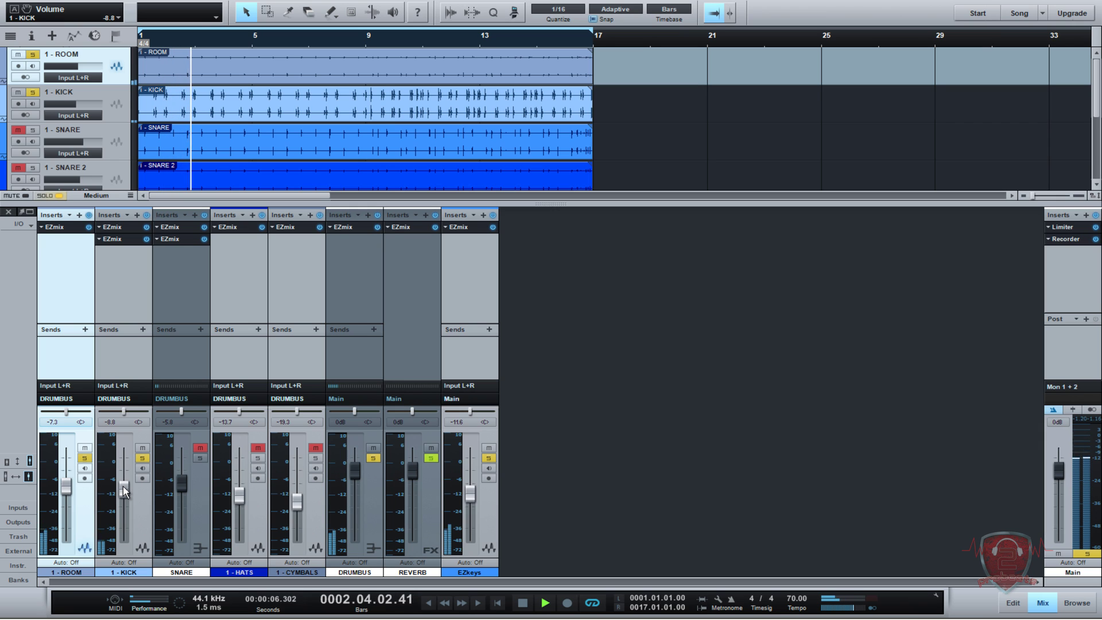
pyautogui.moveTo(124, 490); pyautogui.dragTo(124, 492)
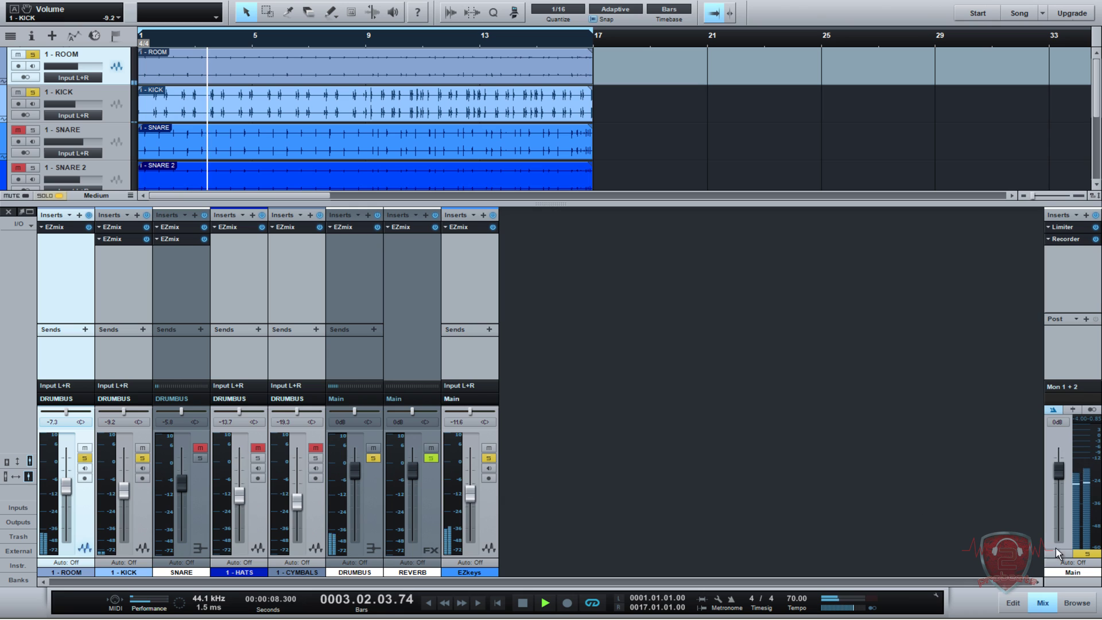
# Clear all solos and mutes in the mixer, and solo the SNARE channel.
pyautogui.click(1087, 553)
pyautogui.press('space')
pyautogui.click(1058, 553)
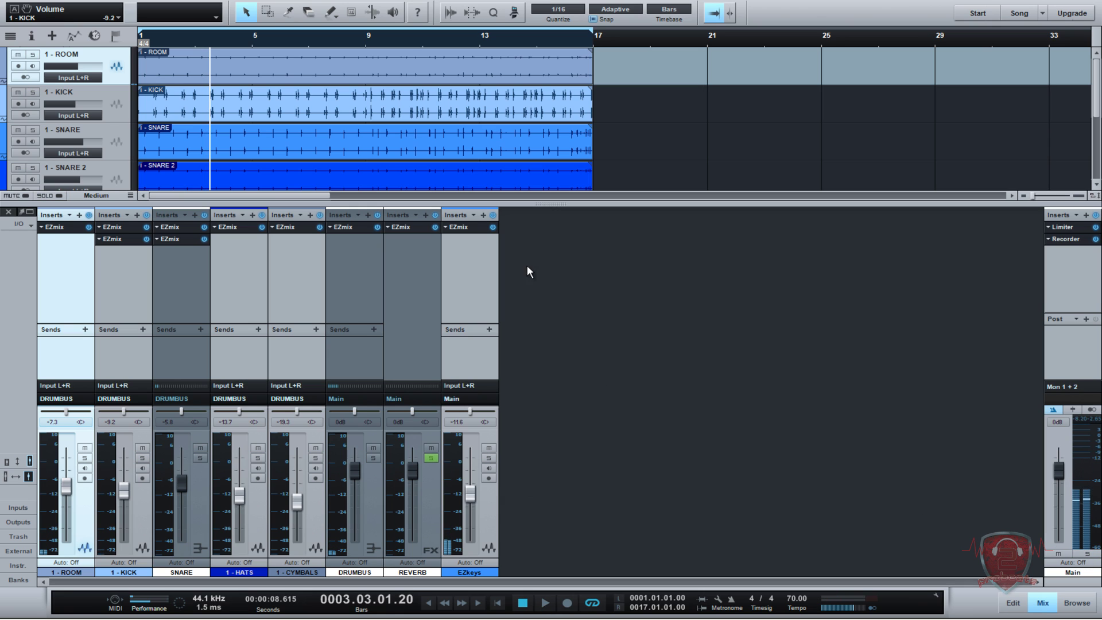
pyautogui.click(200, 458)
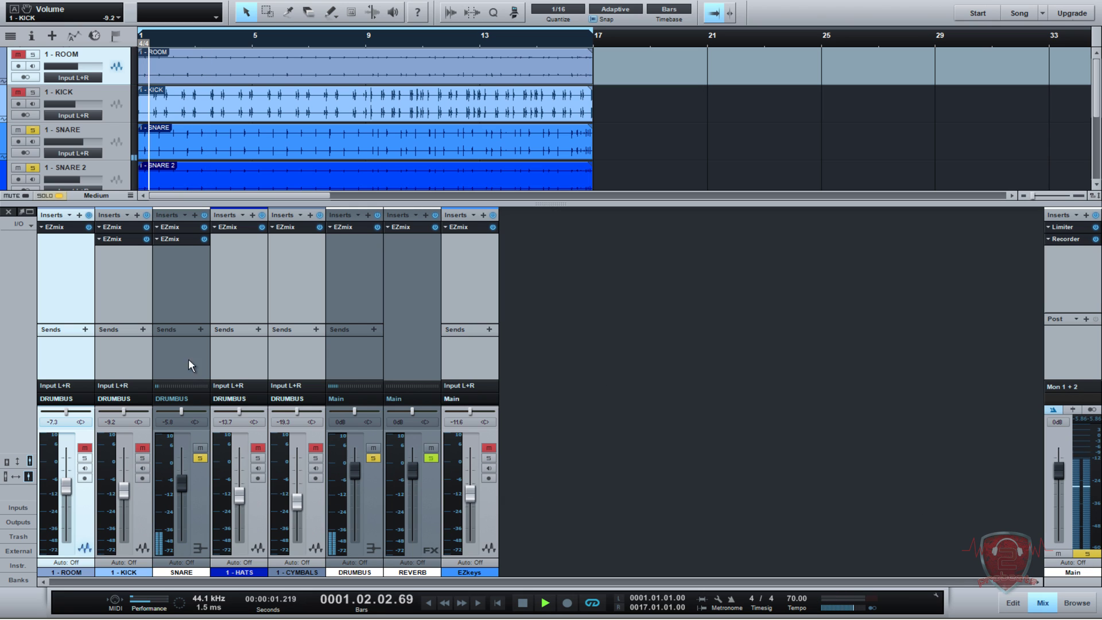
# Open the SNARE channel's first EZmix insert and search its presets for "snare".
pyautogui.doubleClick(180, 228)
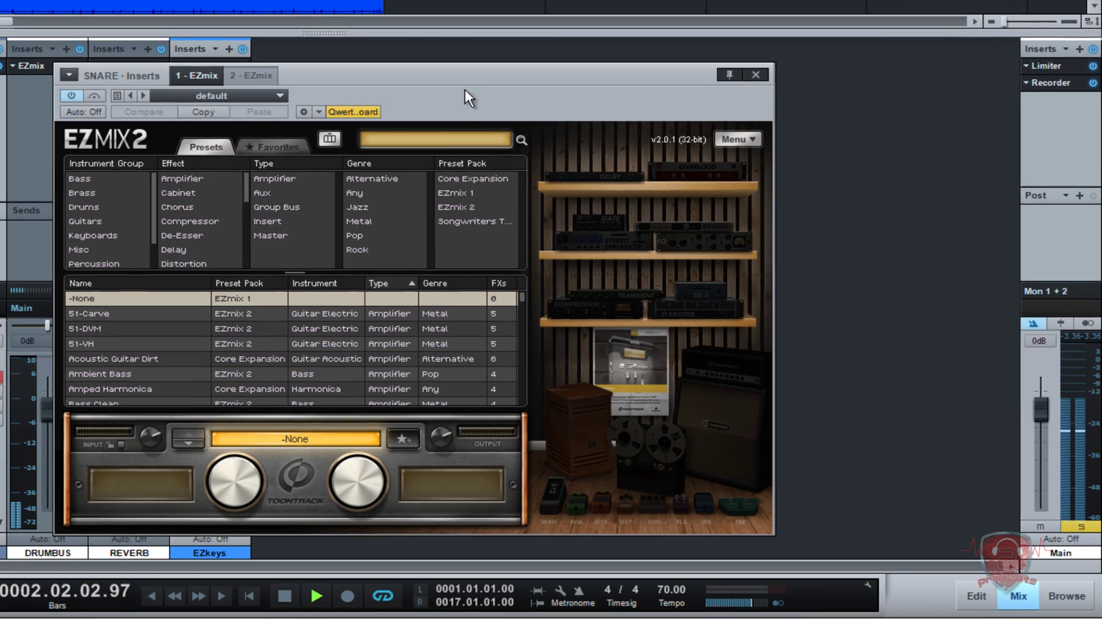
pyautogui.click(600, 271)
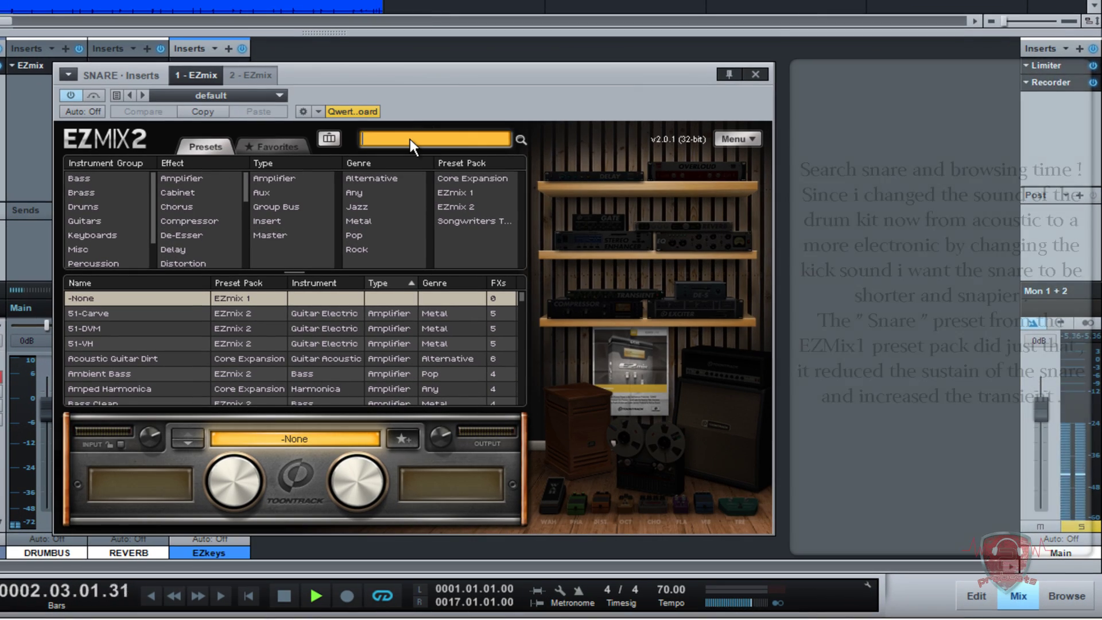
pyautogui.write('snare')
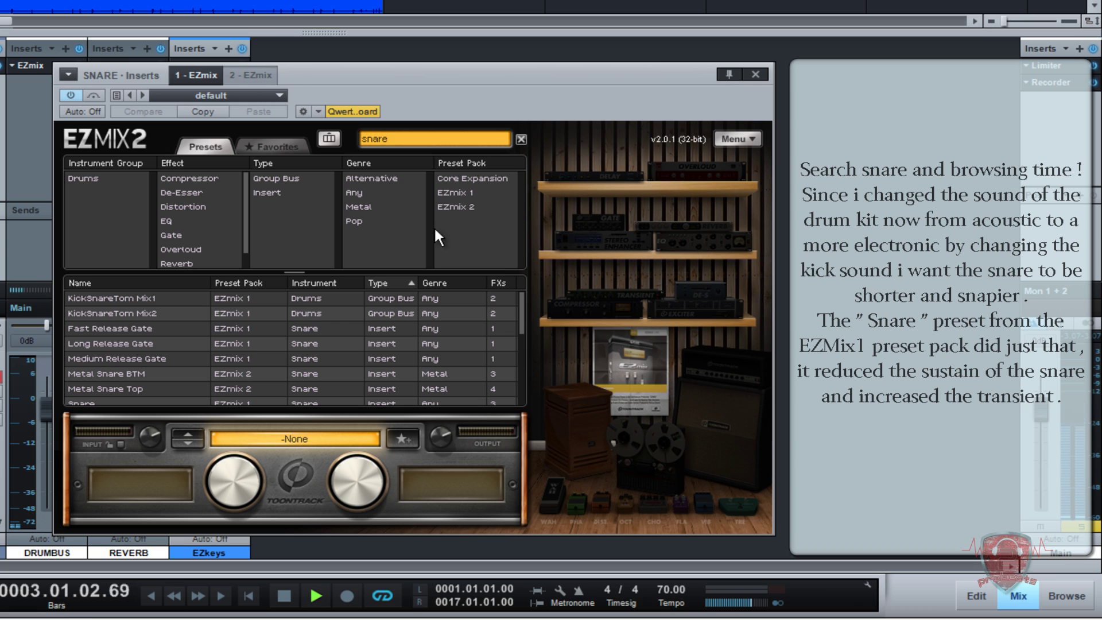
# Audition the SnareBottom3, SnareBottom2, SnareBottom1, Snare3 and Snare2 presets on the SNARE channel.
pyautogui.moveTo(520, 304); pyautogui.dragTo(520, 380)
pyautogui.click(101, 395)
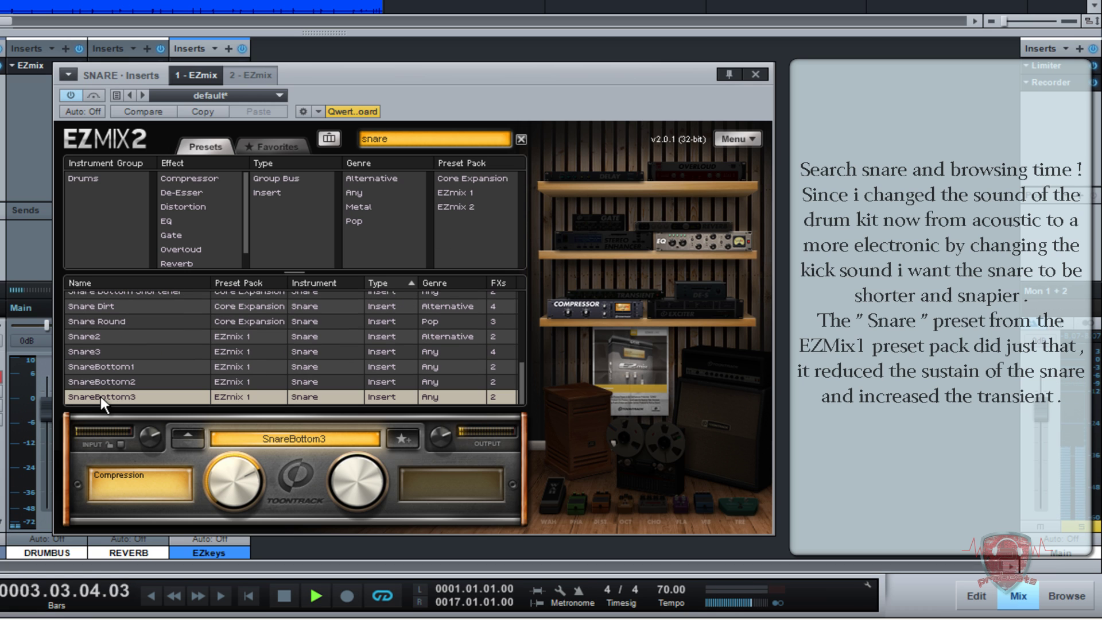
pyautogui.click(108, 382)
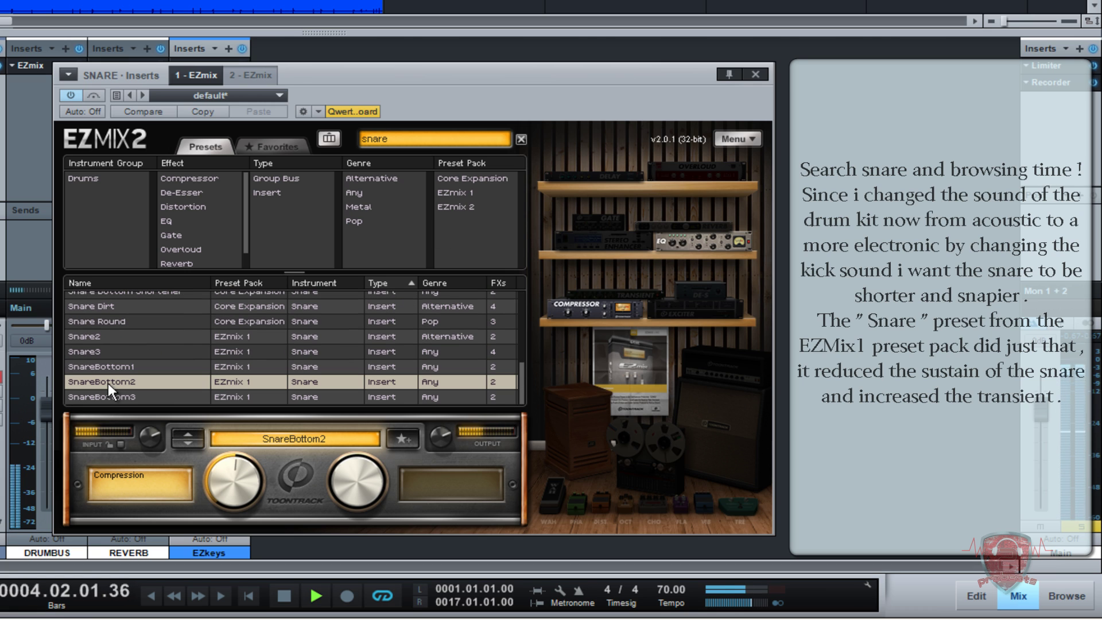
pyautogui.click(104, 366)
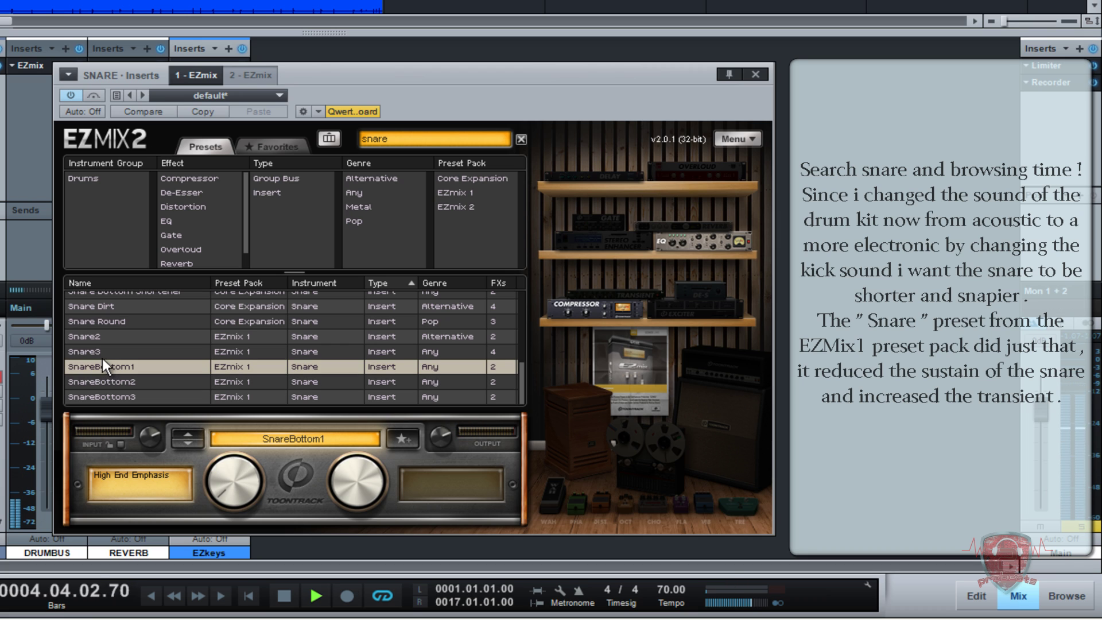
pyautogui.click(101, 353)
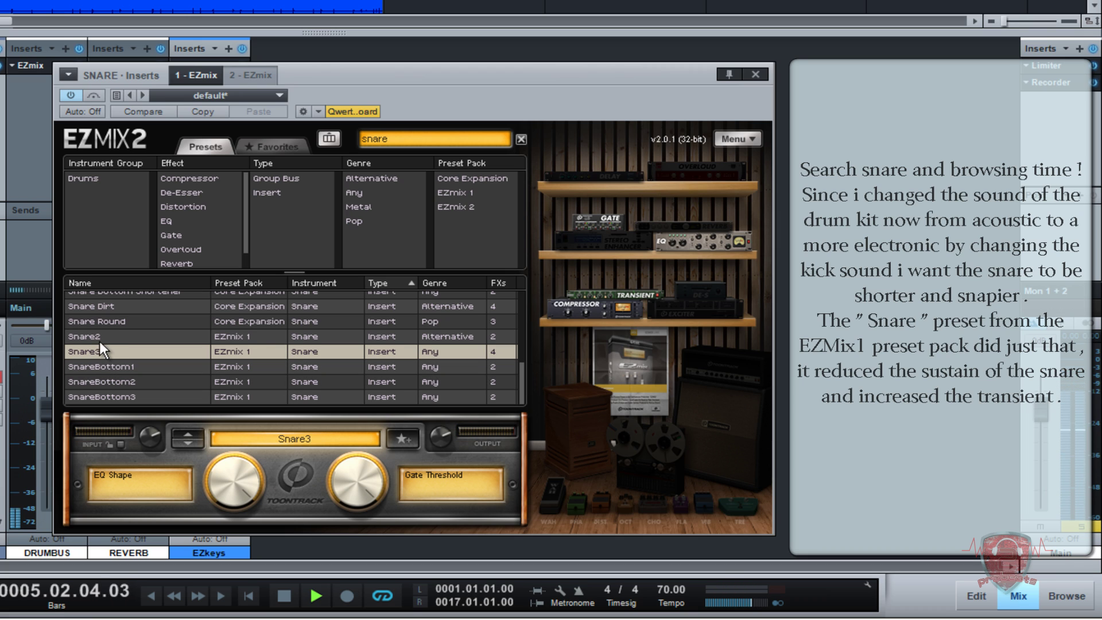
pyautogui.click(99, 340)
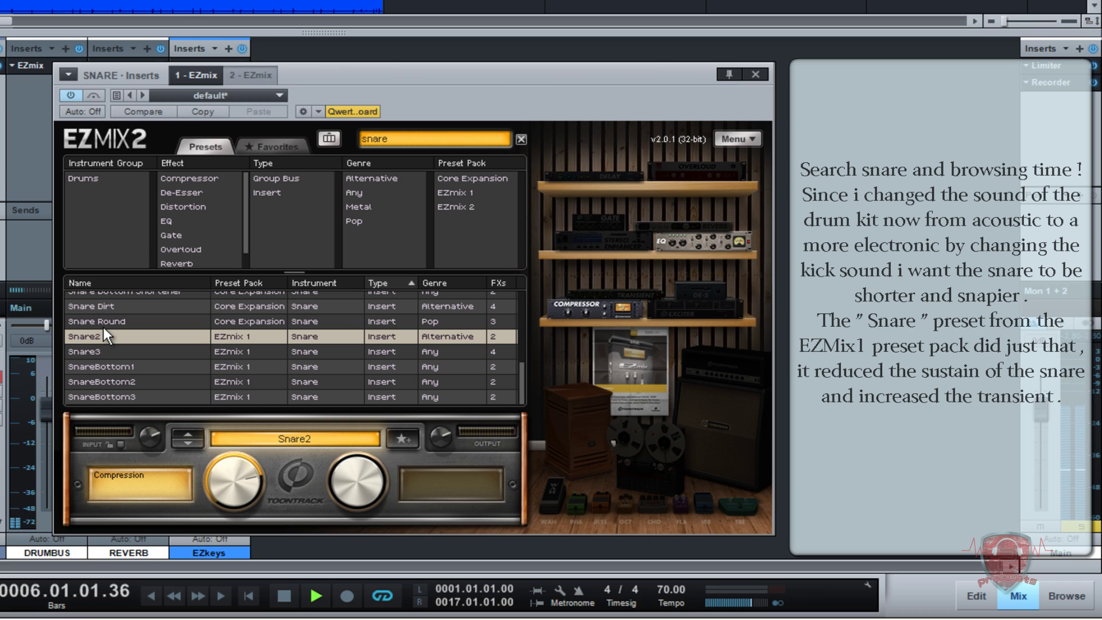
# Audition the Snare Round preset with adjusted Rounder and Compression amounts, plus the Snare Dirt and Snare - Gated presets on the SNARE channel.
pyautogui.click(104, 322)
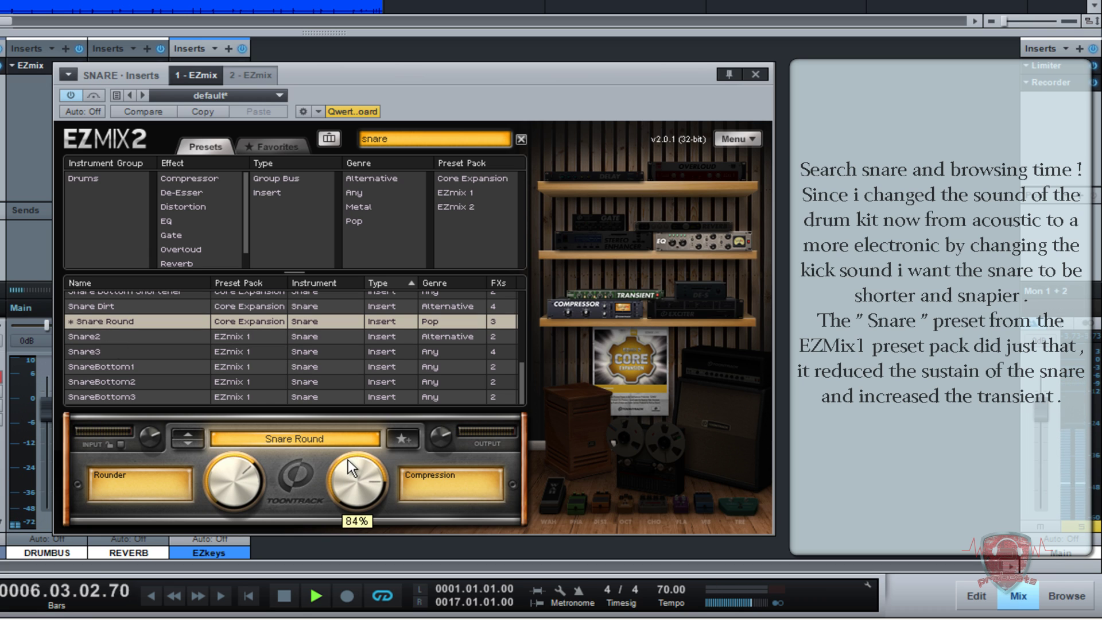
pyautogui.moveTo(246, 476); pyautogui.dragTo(249, 452)
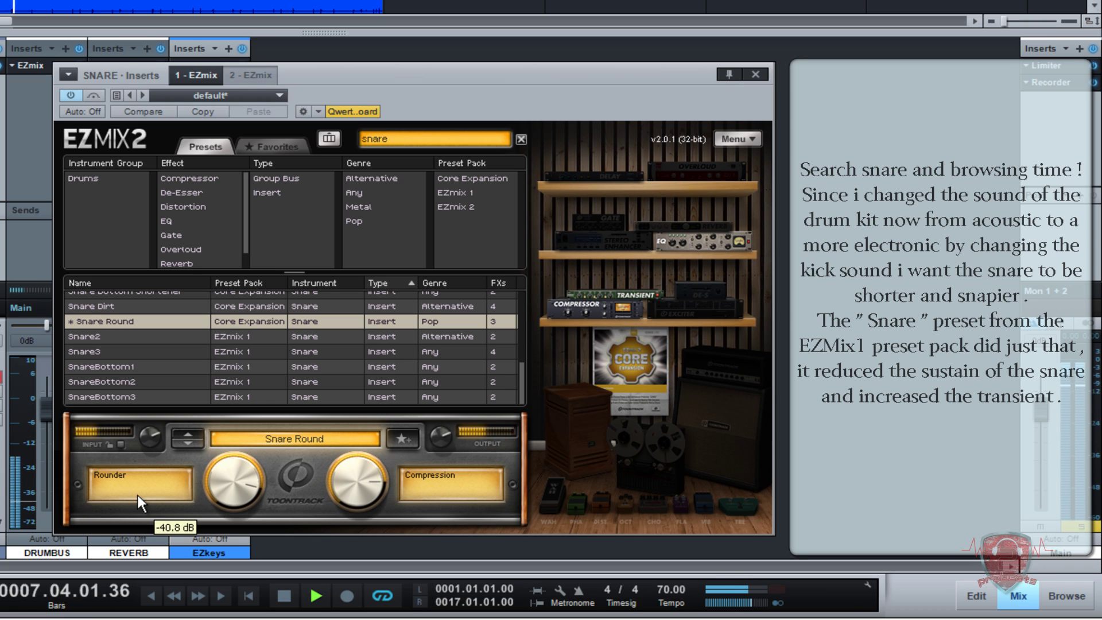
pyautogui.click(102, 307)
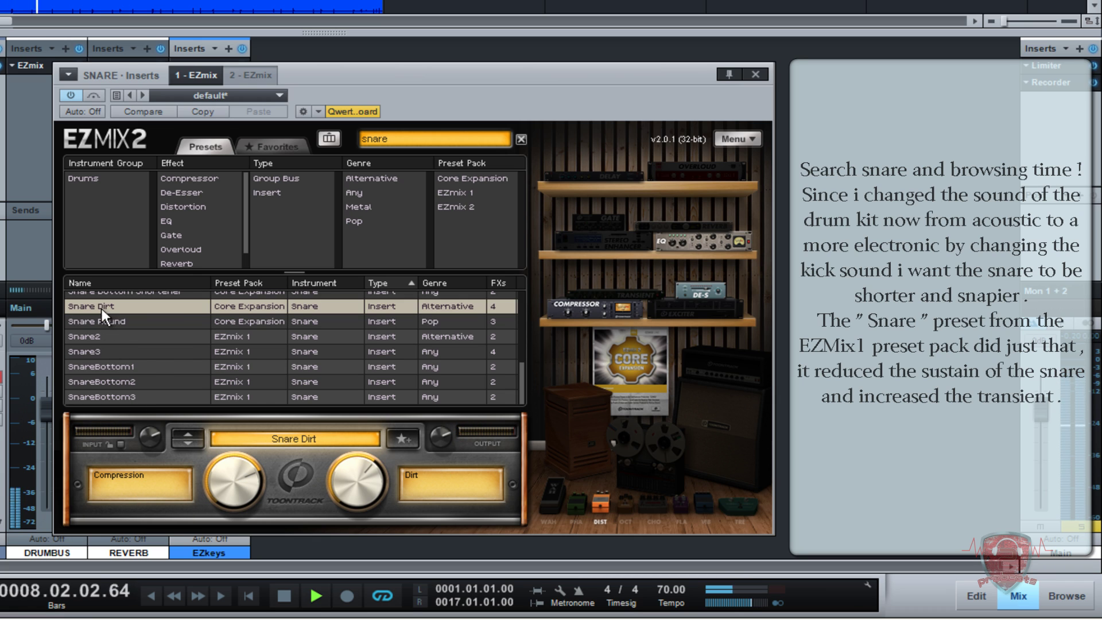
pyautogui.scroll(1, 153, 355)
pyautogui.click(116, 304)
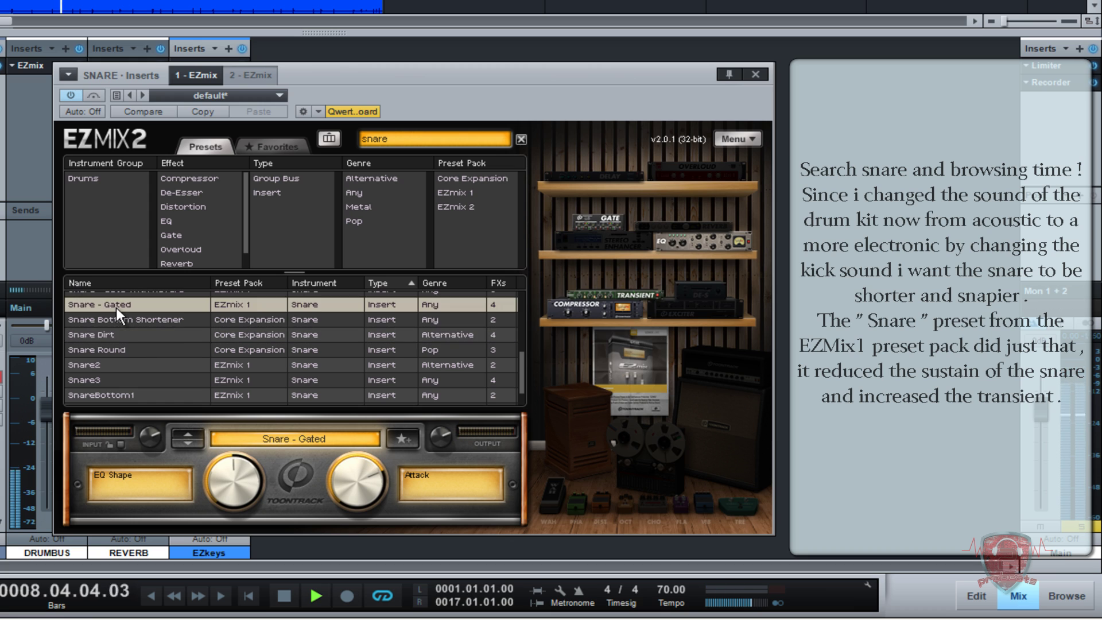
# Audition the Snare - Gate with Reverb preset with a higher Gate amount and the Reverb at 36%.
pyautogui.scroll(1, 135, 338)
pyautogui.click(137, 318)
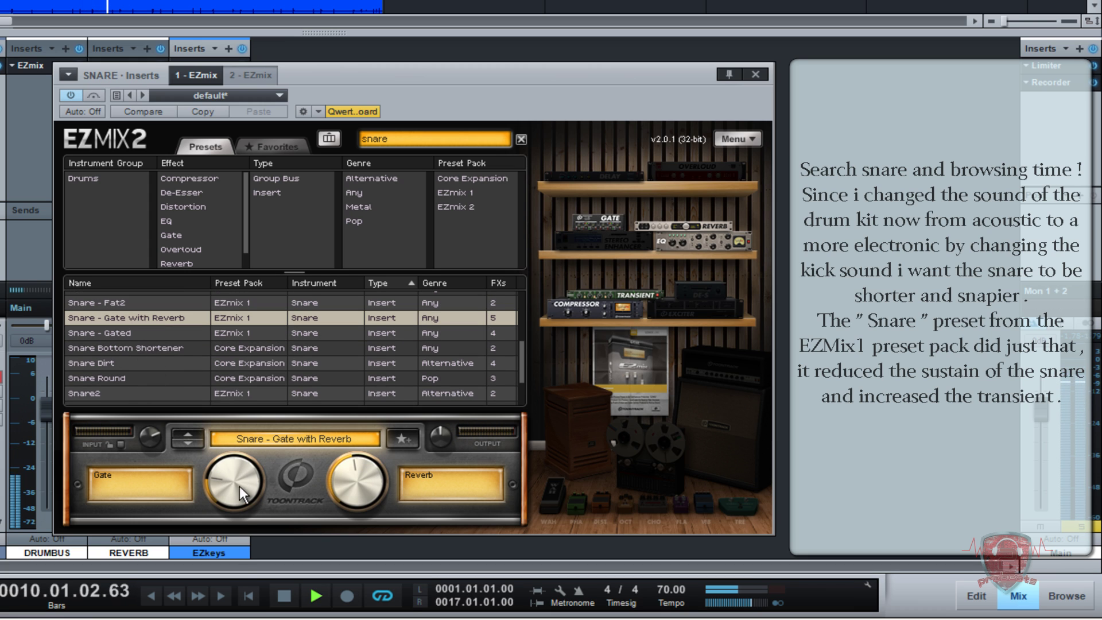
pyautogui.moveTo(239, 486); pyautogui.dragTo(256, 525)
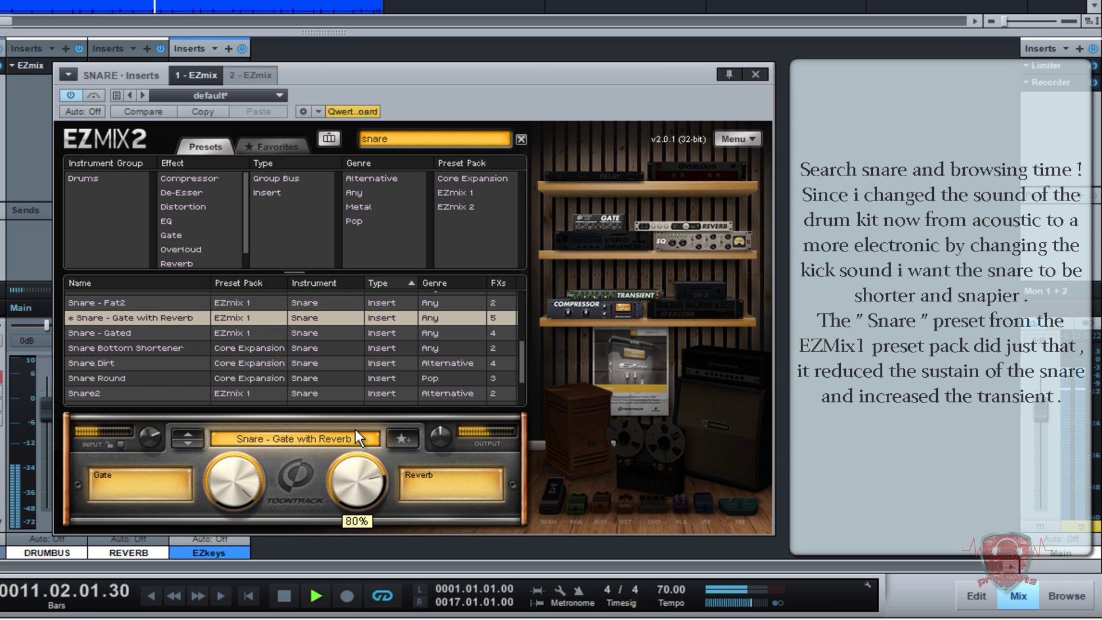
pyautogui.moveTo(356, 481); pyautogui.dragTo(354, 506)
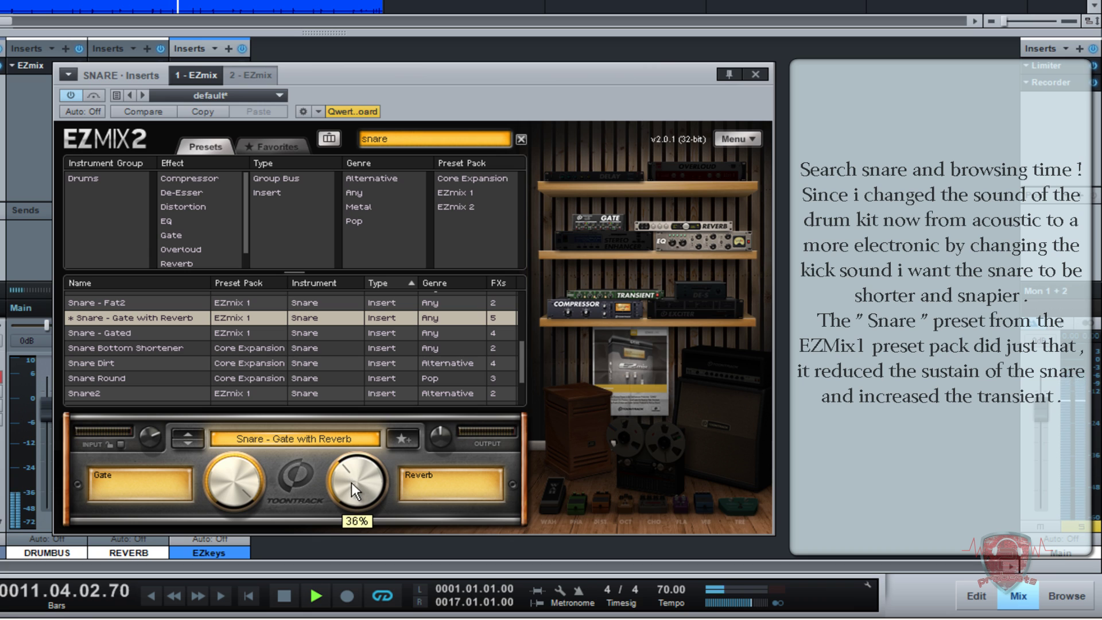
# Audition the Snare - Fat2 and Snare - Fat presets on the SNARE channel.
pyautogui.click(92, 303)
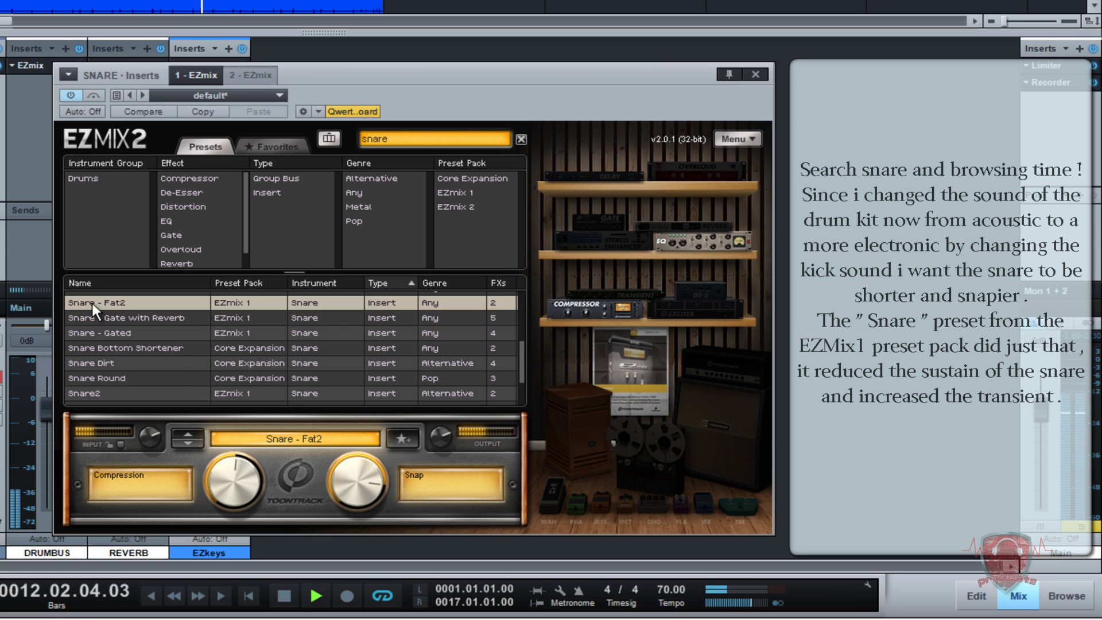
pyautogui.scroll(2, 149, 352)
pyautogui.click(102, 343)
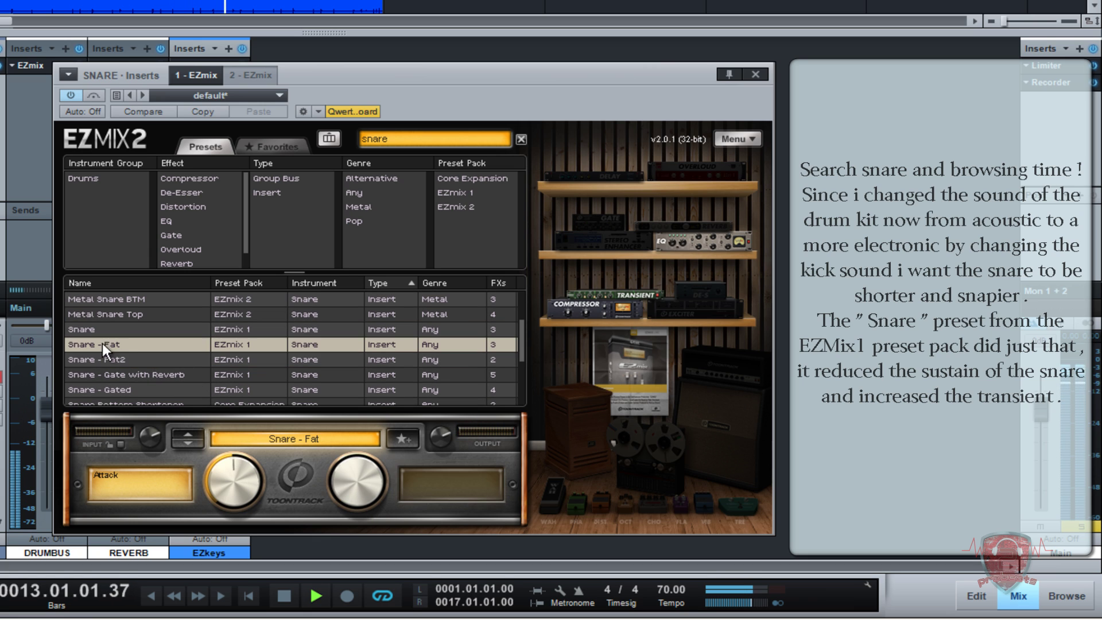
# Load the EZmix 1 "Snare" preset on the SNARE channel, raise its Snap amount, and set the plug-in's output level to 0.61.
pyautogui.click(104, 330)
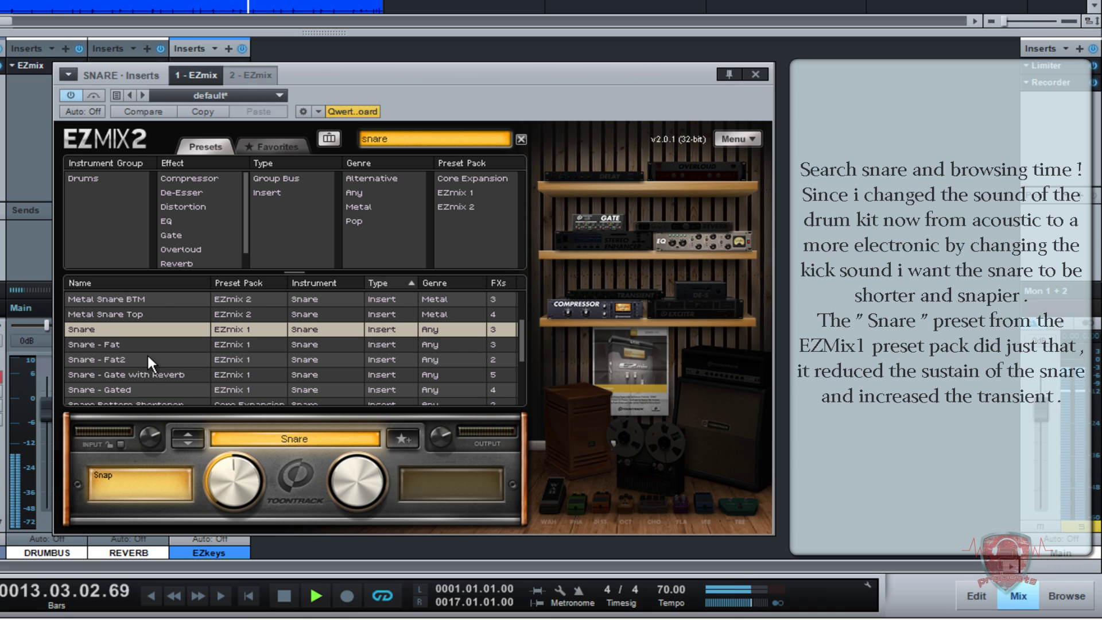
pyautogui.scroll(1, 147, 353)
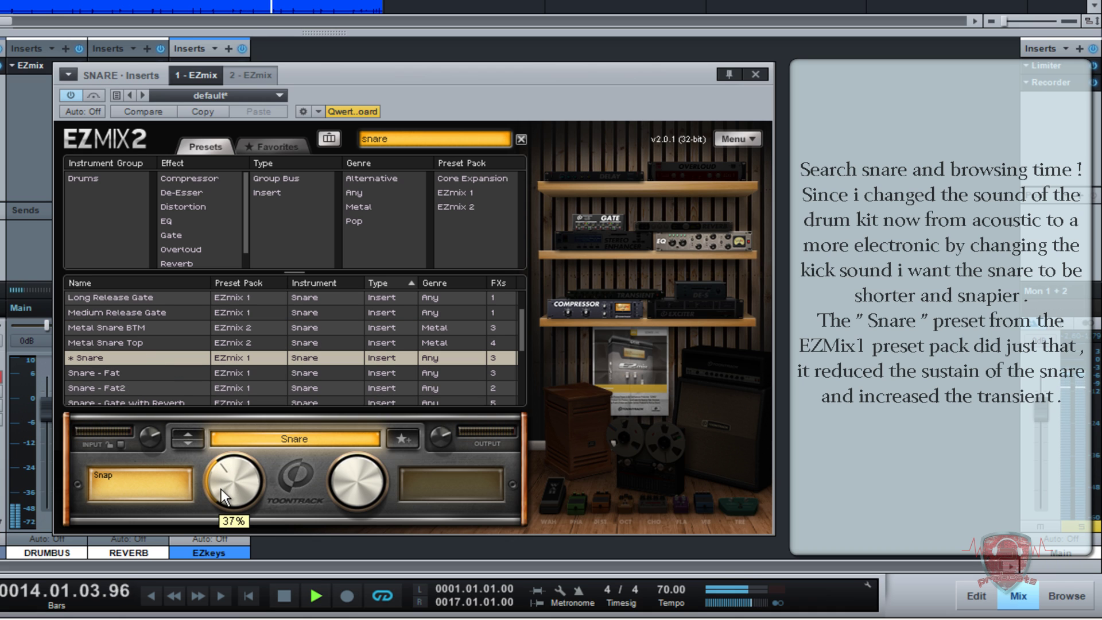
pyautogui.moveTo(217, 487); pyautogui.dragTo(238, 404)
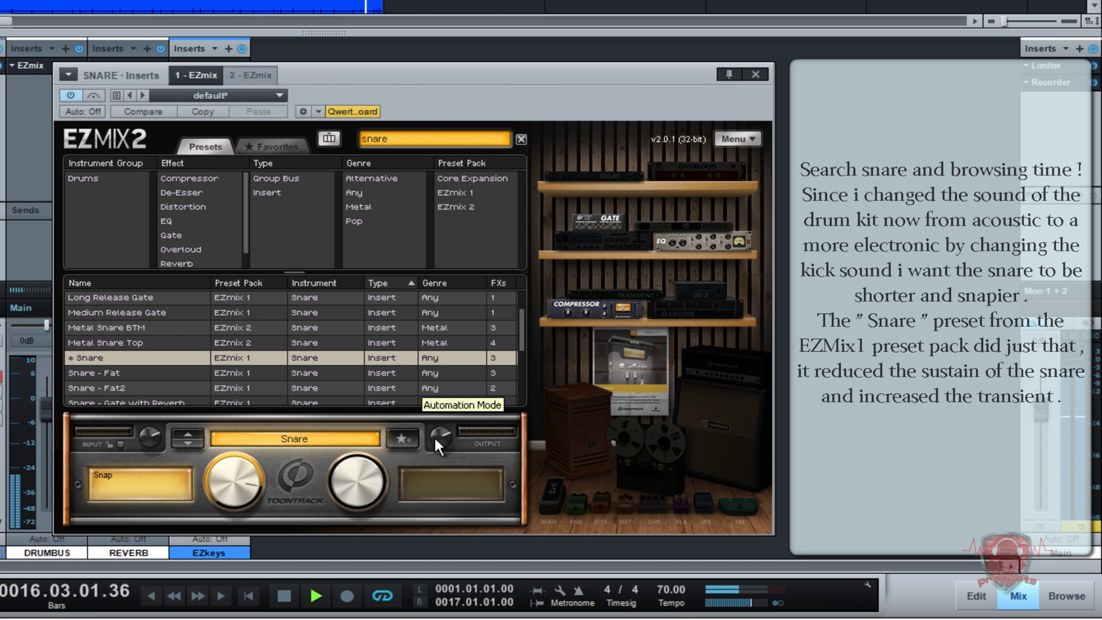
pyautogui.moveTo(438, 435); pyautogui.dragTo(439, 450)
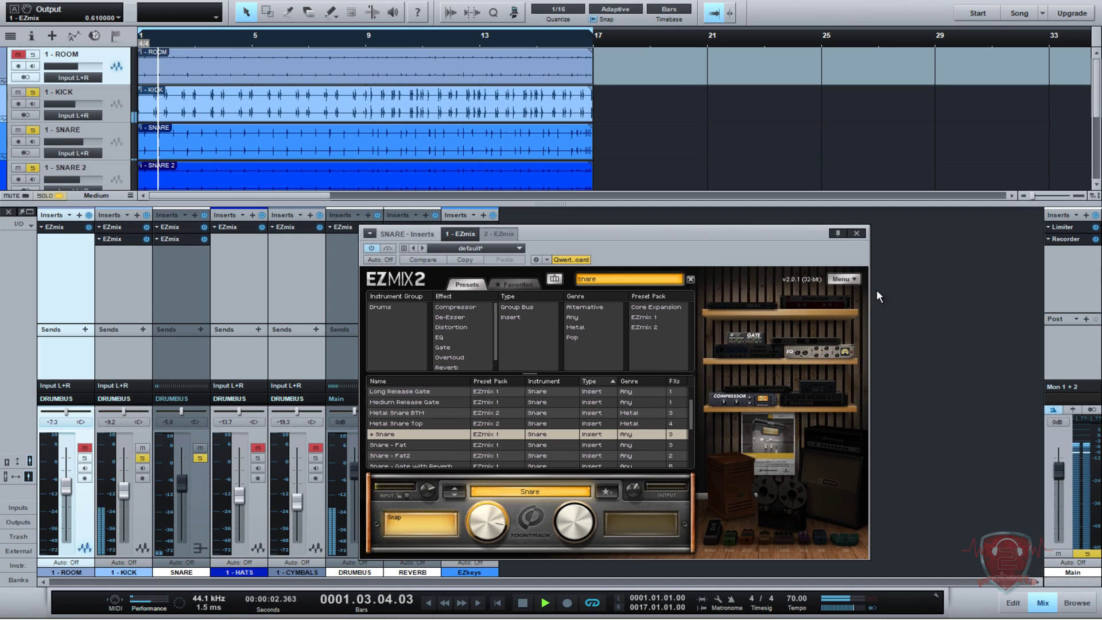
pyautogui.click(856, 234)
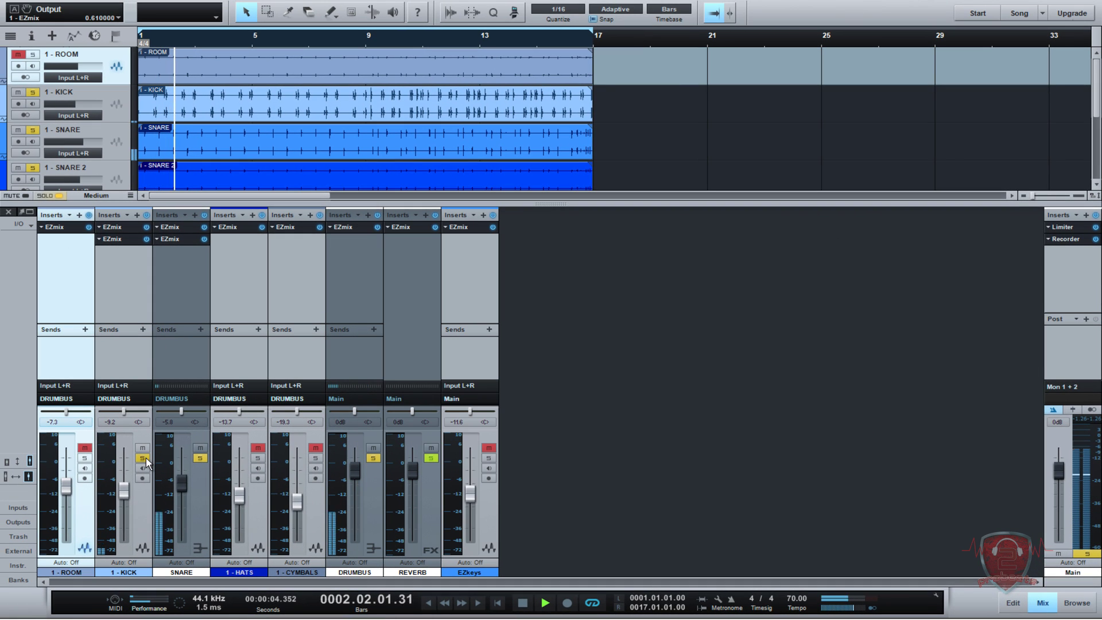
# Solo the ROOM channel alongside KICK and SNARE, and raise the SNARE channel's volume to -4.6 dB.
pyautogui.click(85, 458)
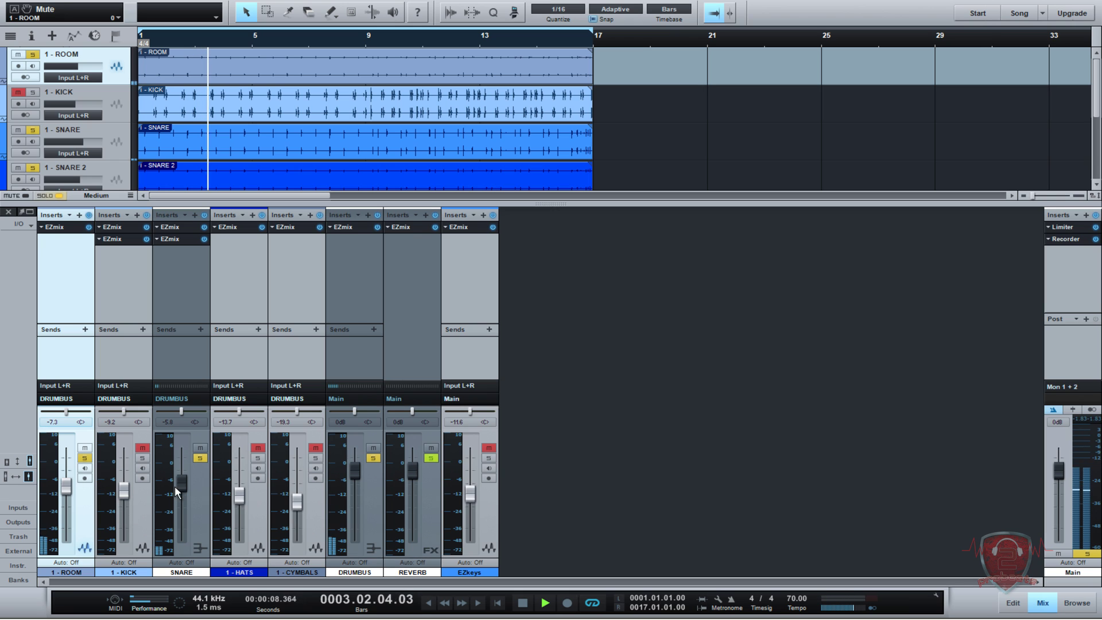
pyautogui.click(143, 458)
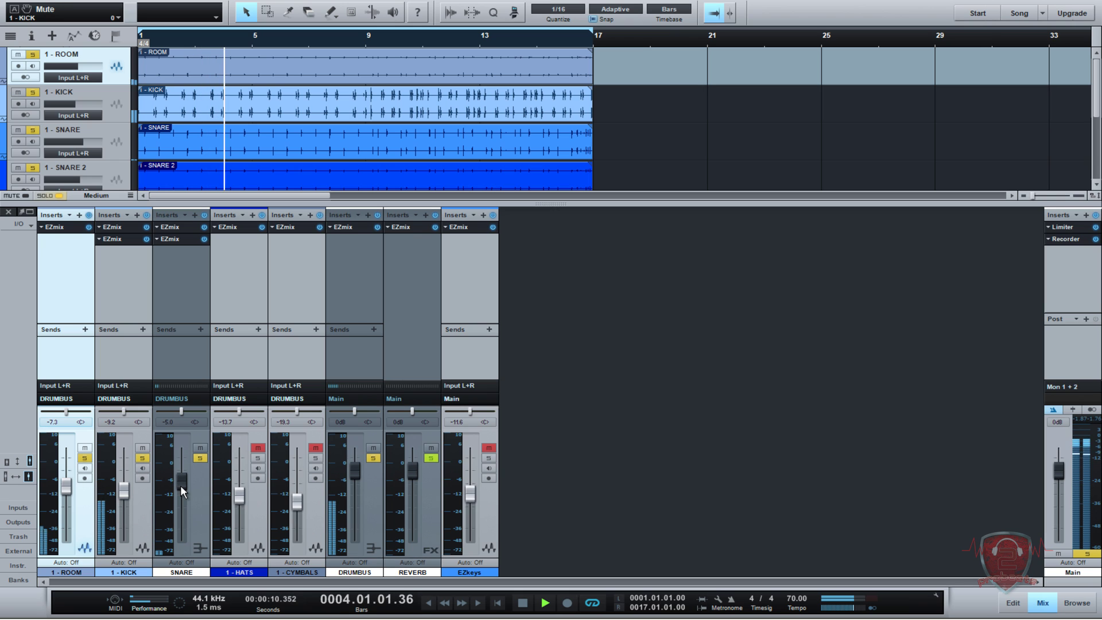
pyautogui.moveTo(181, 486); pyautogui.dragTo(180, 480)
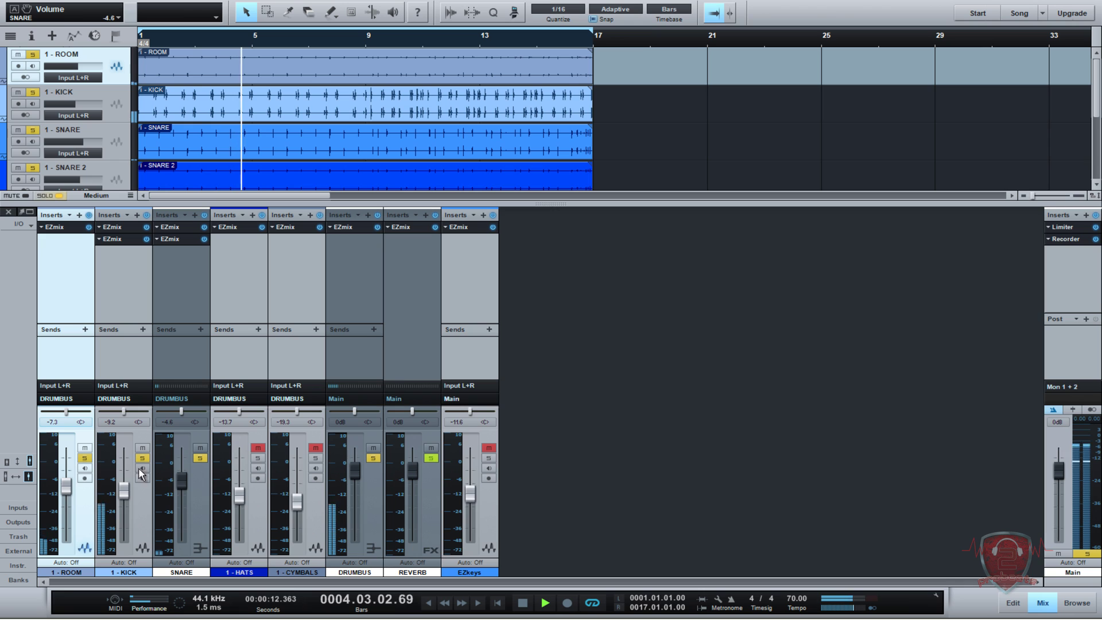
pyautogui.click(84, 458)
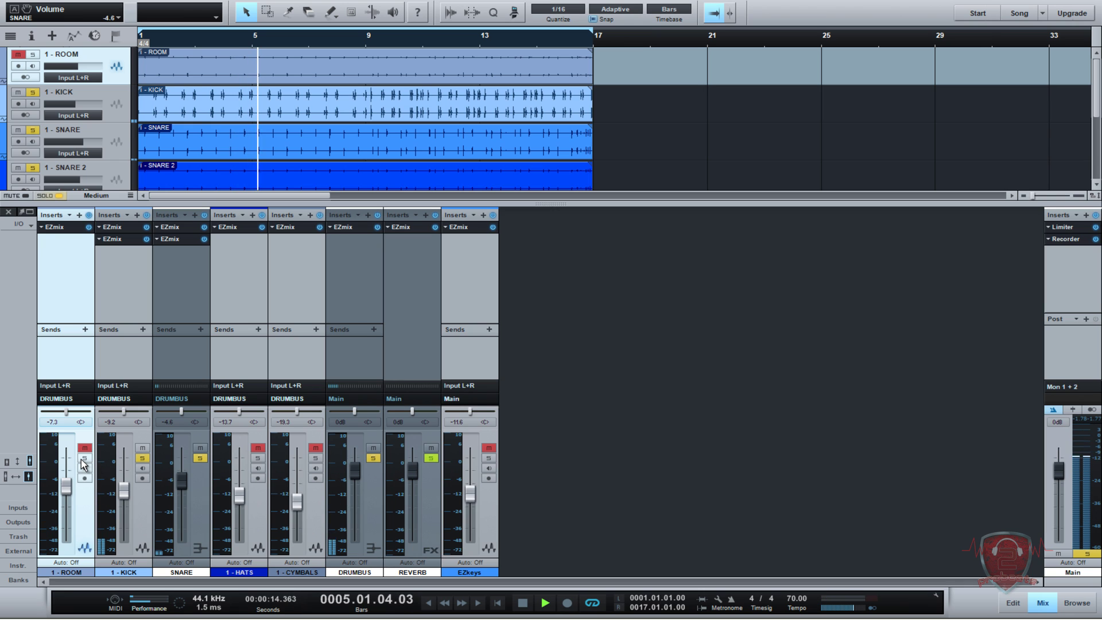
pyautogui.click(84, 458)
# Clear all mutes and solos in the mixer, and set the SNARE channel's volume to -3.3 dB.
pyautogui.moveTo(178, 482); pyautogui.dragTo(185, 480)
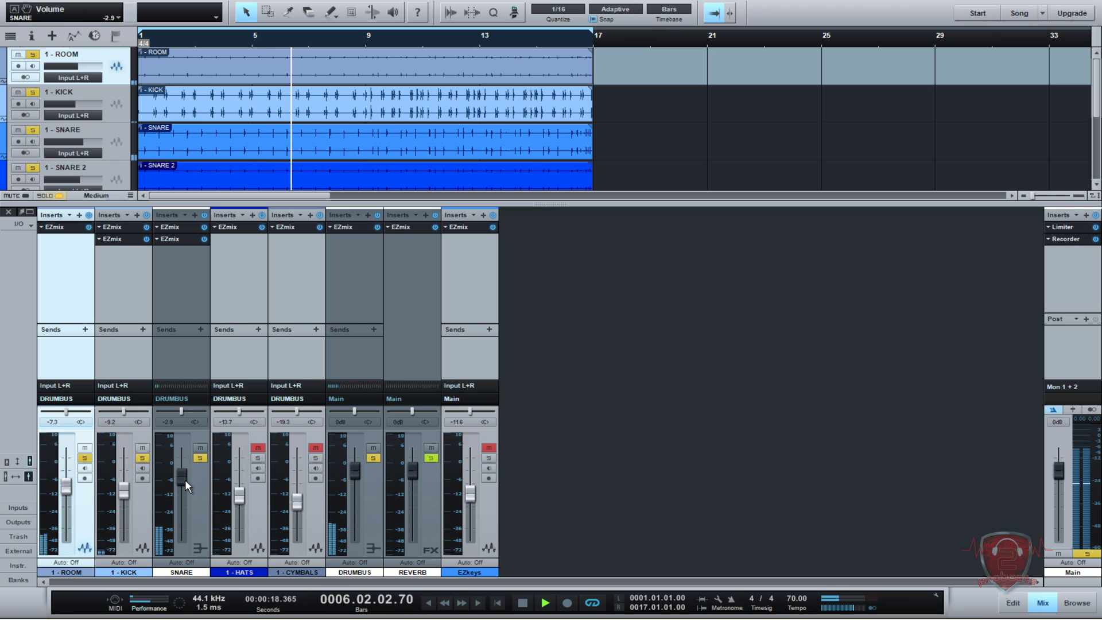
pyautogui.scroll(-3, 185, 480)
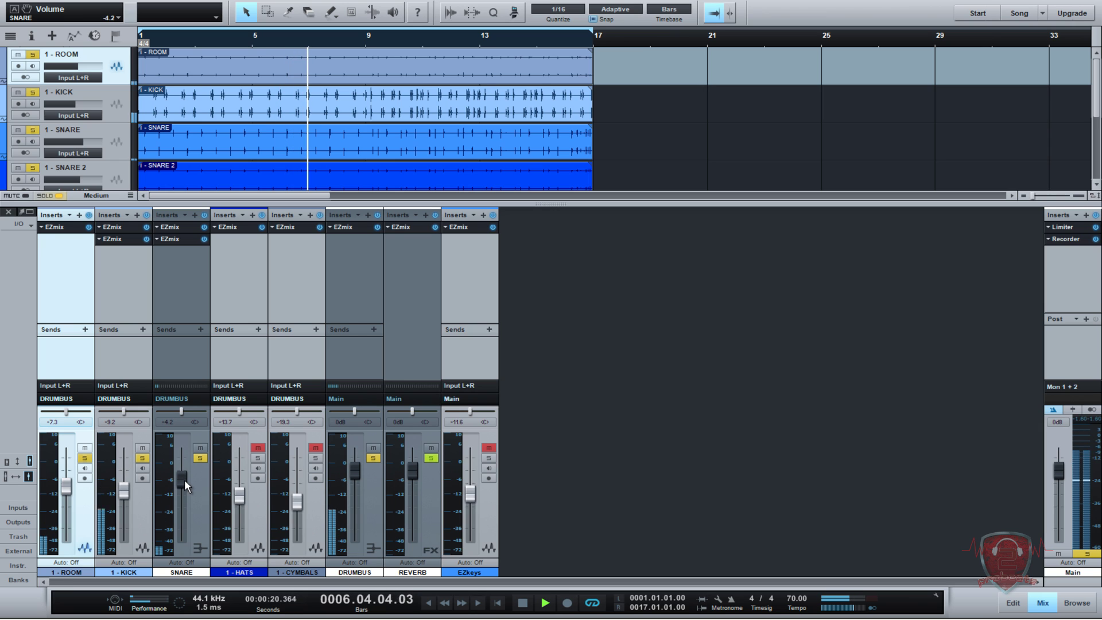
pyautogui.scroll(1, 185, 479)
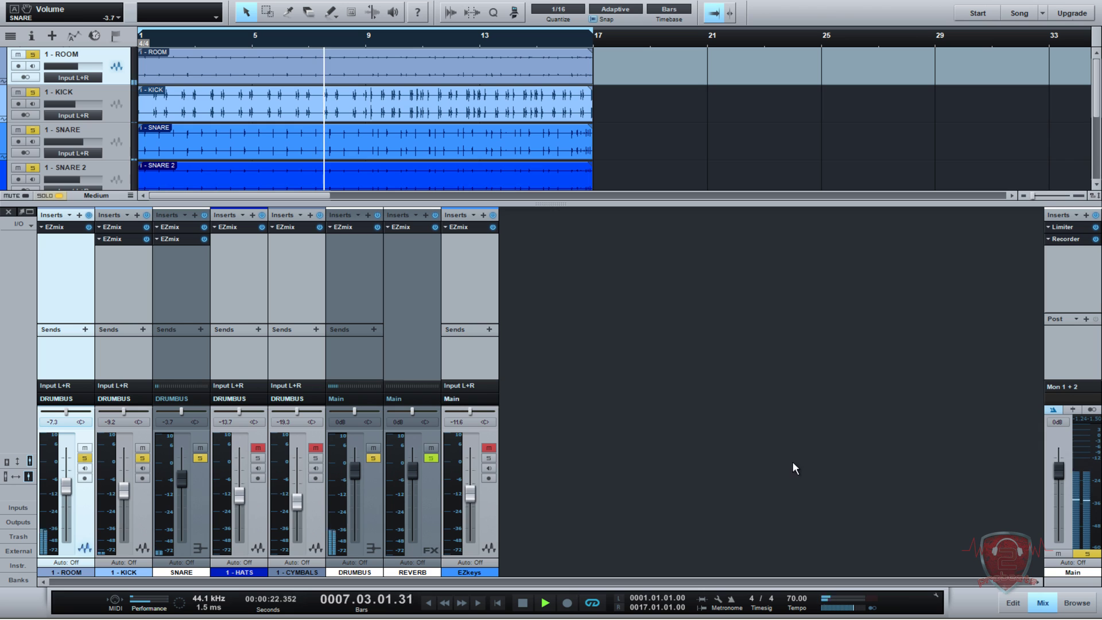
pyautogui.hotkey('shift', 'm')
pyautogui.hotkey('shift', 's')
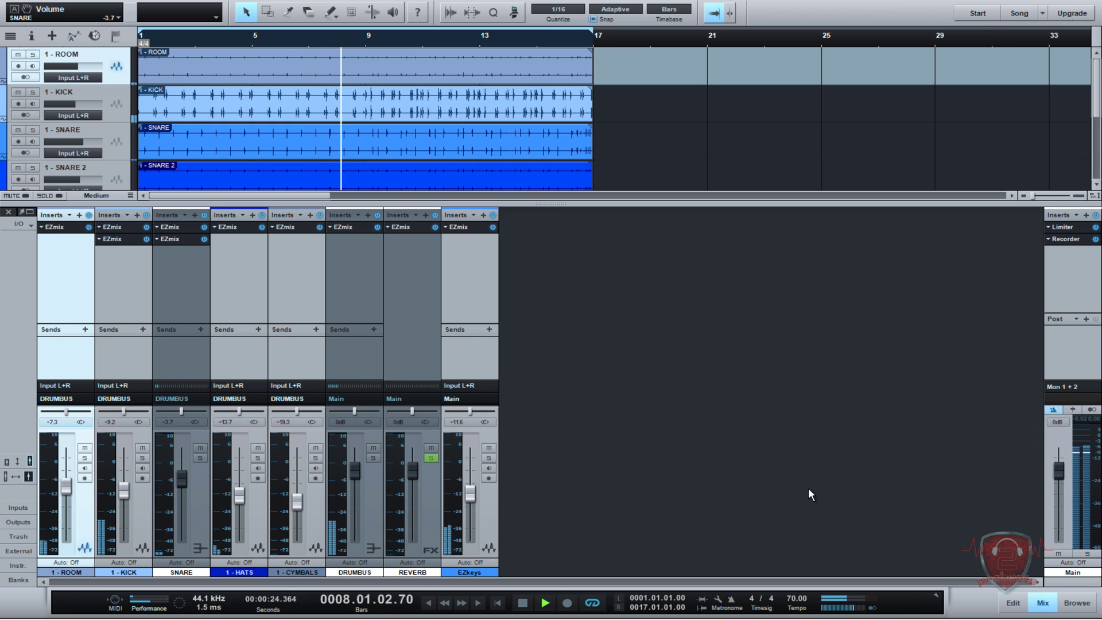
pyautogui.scroll(1, 180, 481)
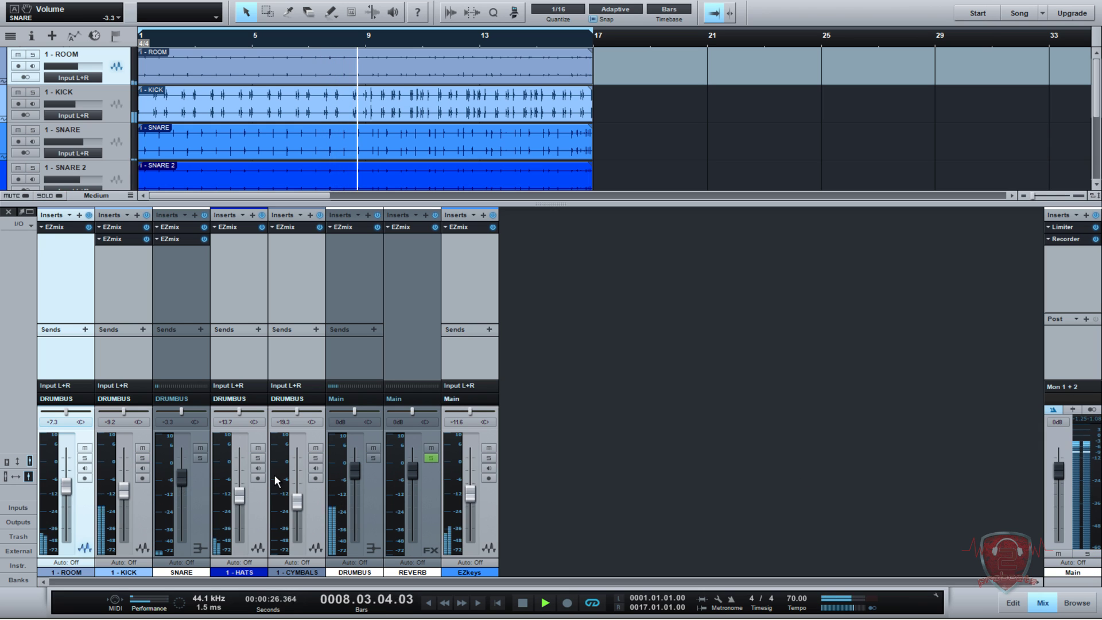
# Solo the HATS channel, open its EZmix insert, and search the presets for "hats".
pyautogui.click(258, 458)
pyautogui.click(233, 226)
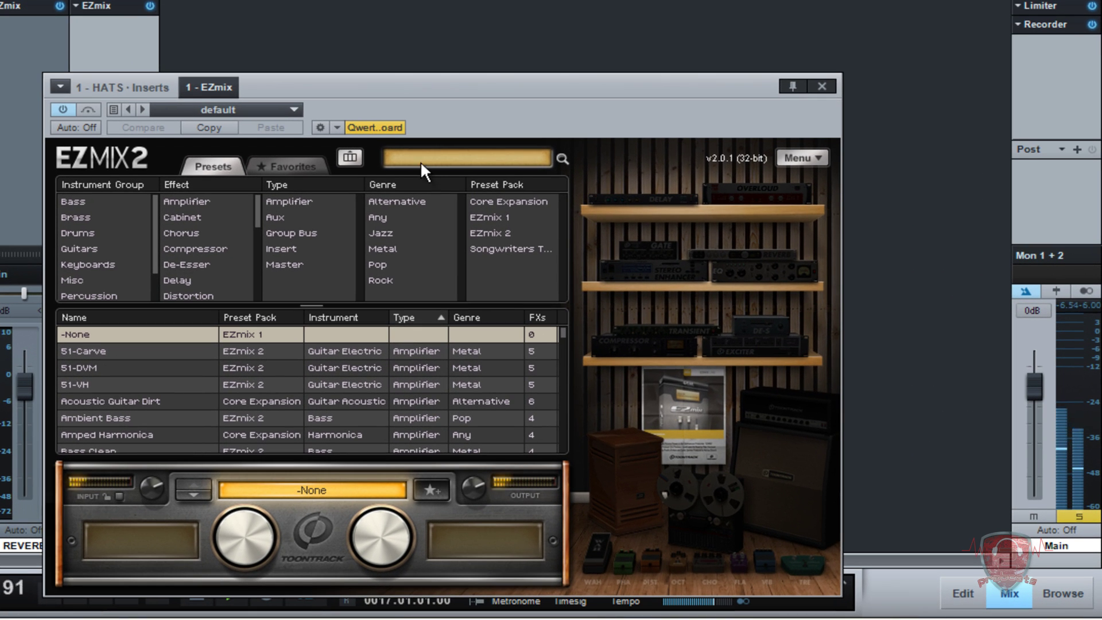
pyautogui.click(666, 323)
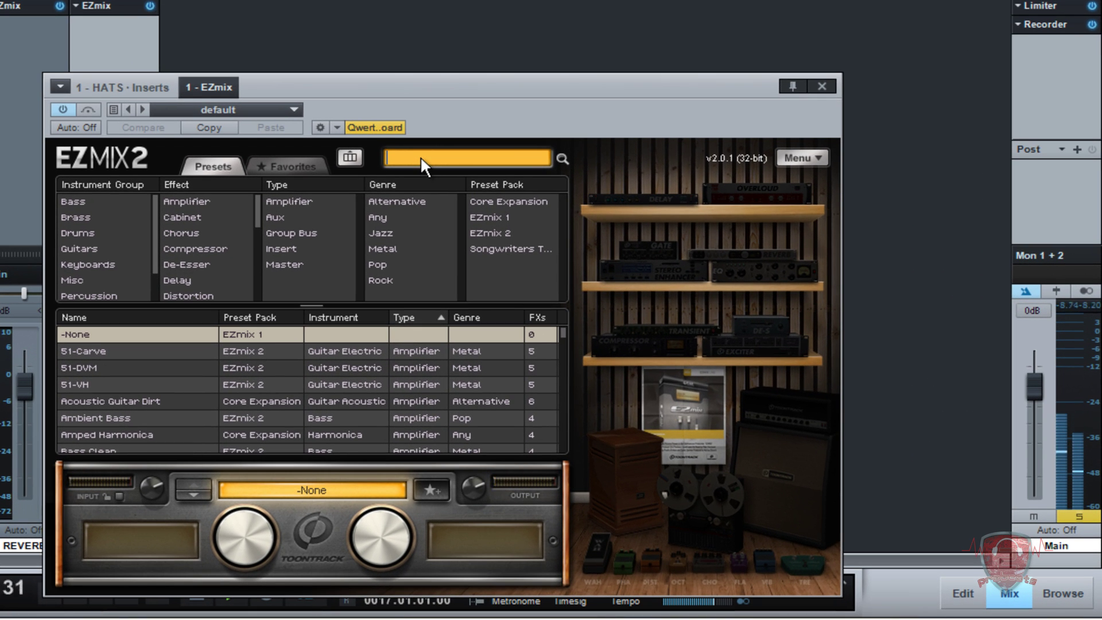
pyautogui.write('hats')
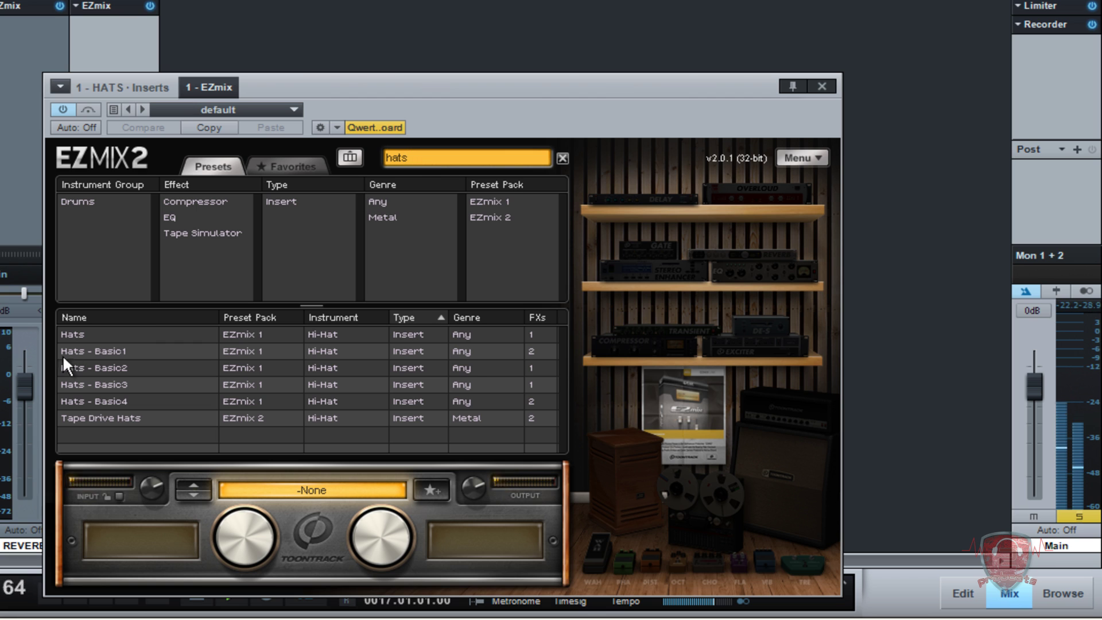
# Load the Tape Drive Hats preset on the HATS channel, with Tape Drive at about 98% and EQ at maximum.
pyautogui.click(126, 421)
pyautogui.moveTo(377, 559); pyautogui.dragTo(389, 391)
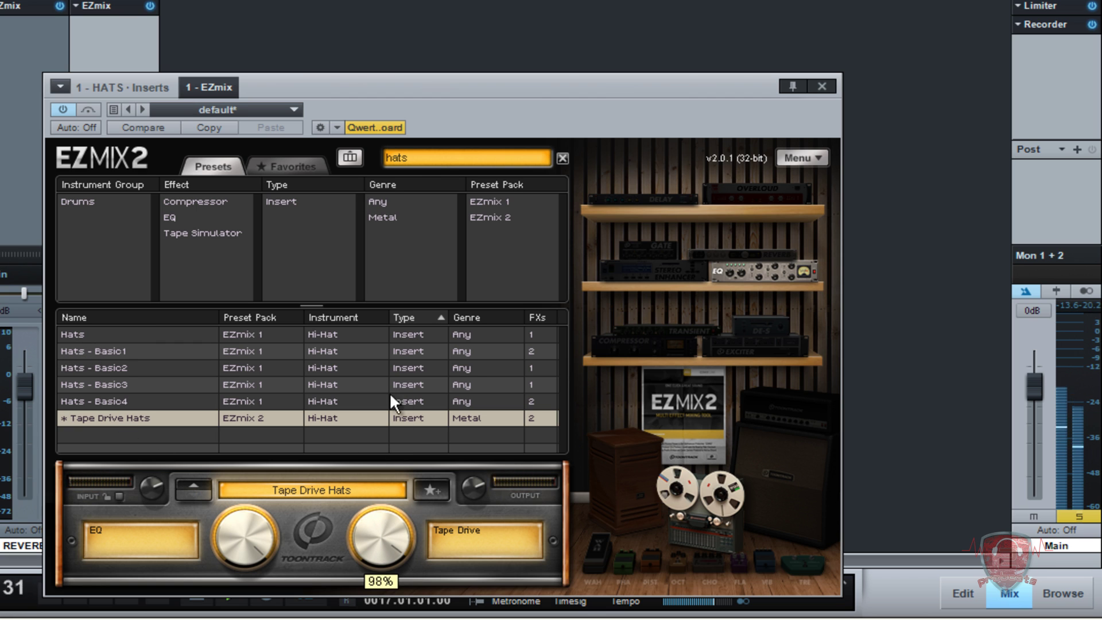
pyautogui.moveTo(256, 530); pyautogui.dragTo(250, 379)
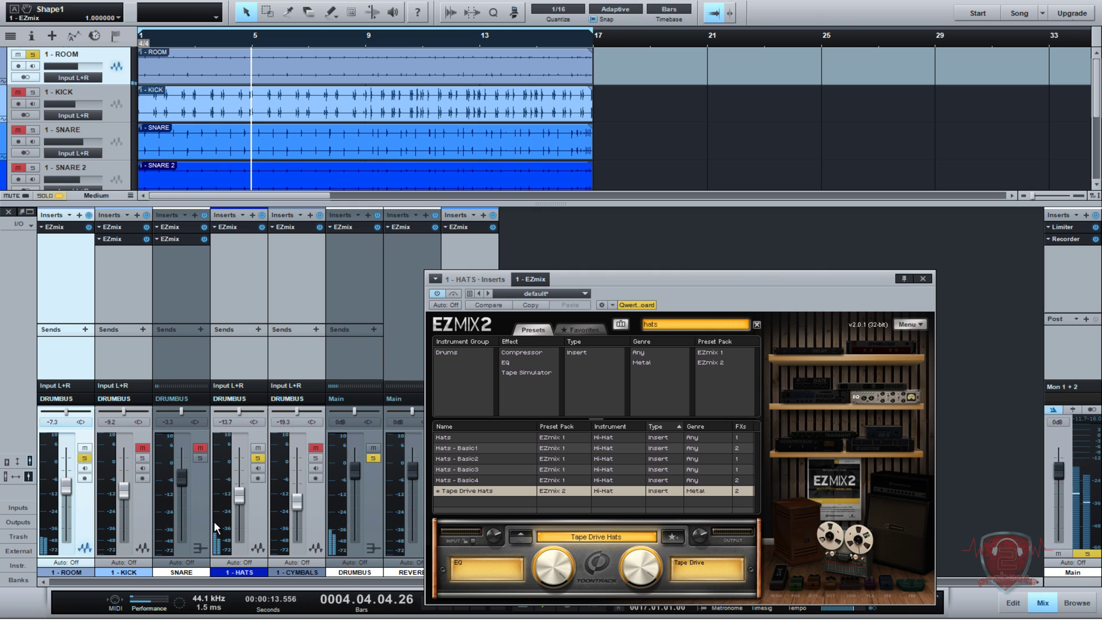
# Set the HATS channel's volume to -18.7 dB, and unmute and solo the SNARE and KICK channels alongside it.
pyautogui.moveTo(238, 492); pyautogui.dragTo(236, 508)
pyautogui.click(200, 448)
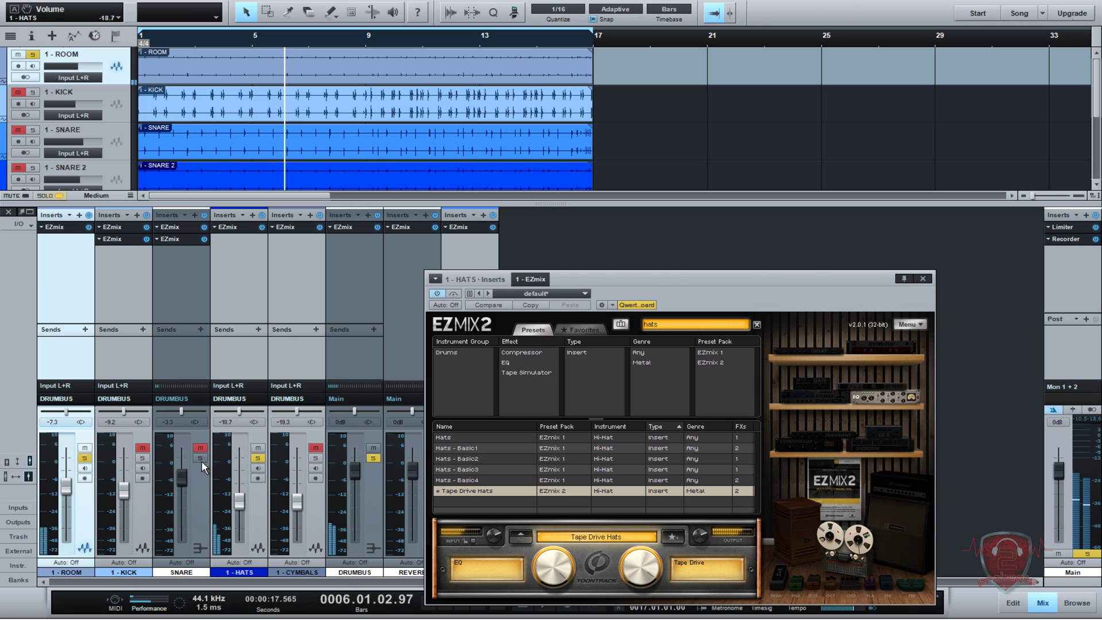
pyautogui.click(200, 458)
pyautogui.click(142, 447)
pyautogui.click(142, 457)
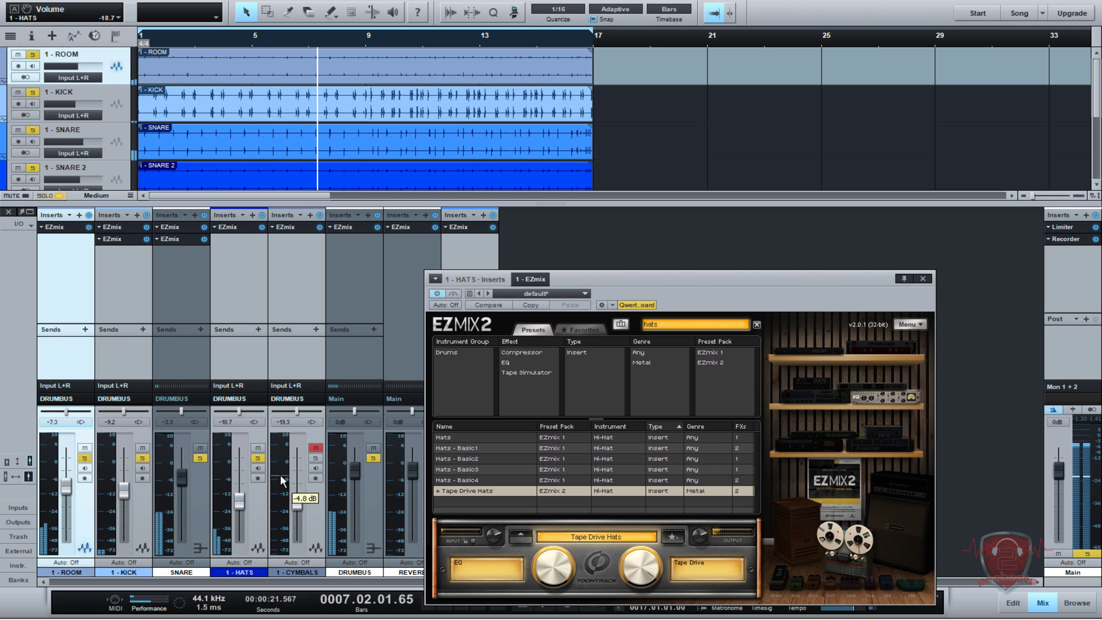
pyautogui.click(922, 279)
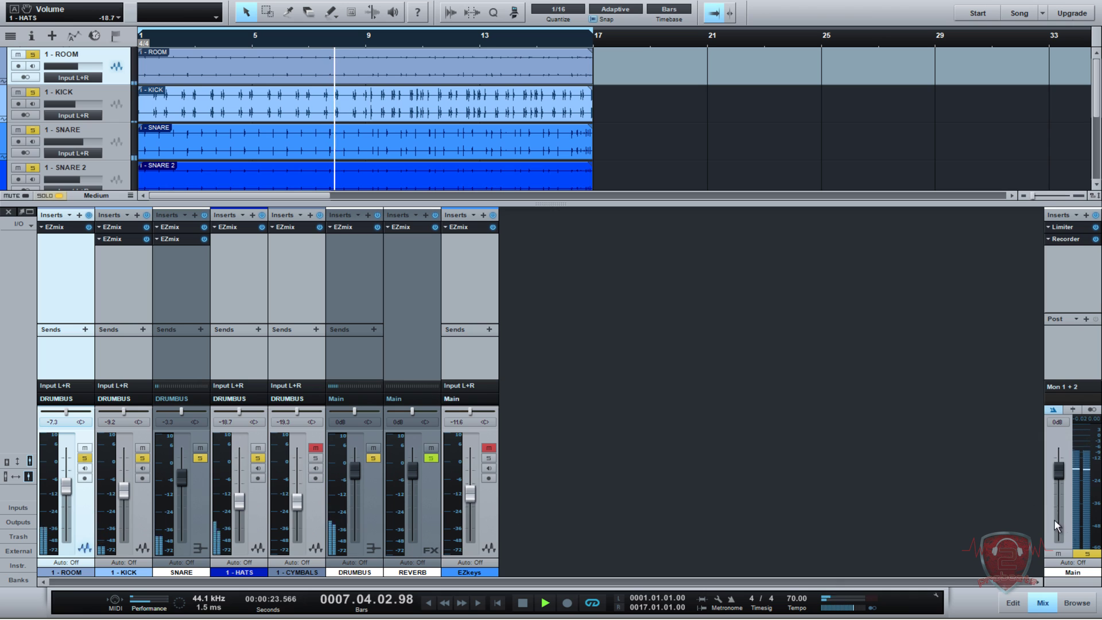
# Solo only the CYMBALS channel, open its EZmix insert, and search the presets for "cymba".
pyautogui.click(1082, 553)
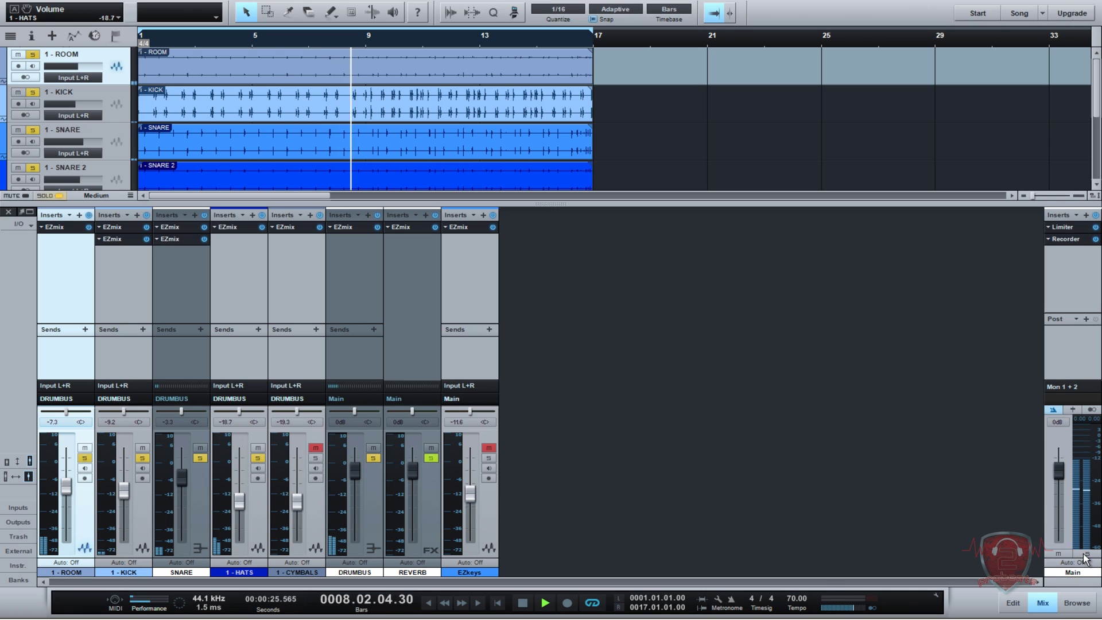
pyautogui.click(315, 457)
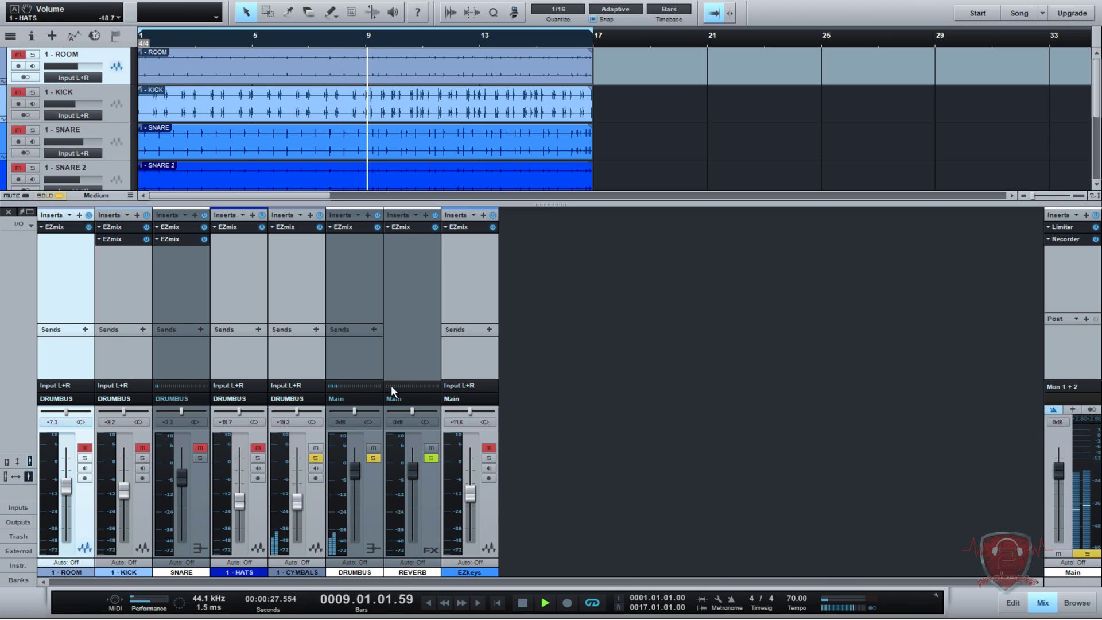
pyautogui.click(297, 228)
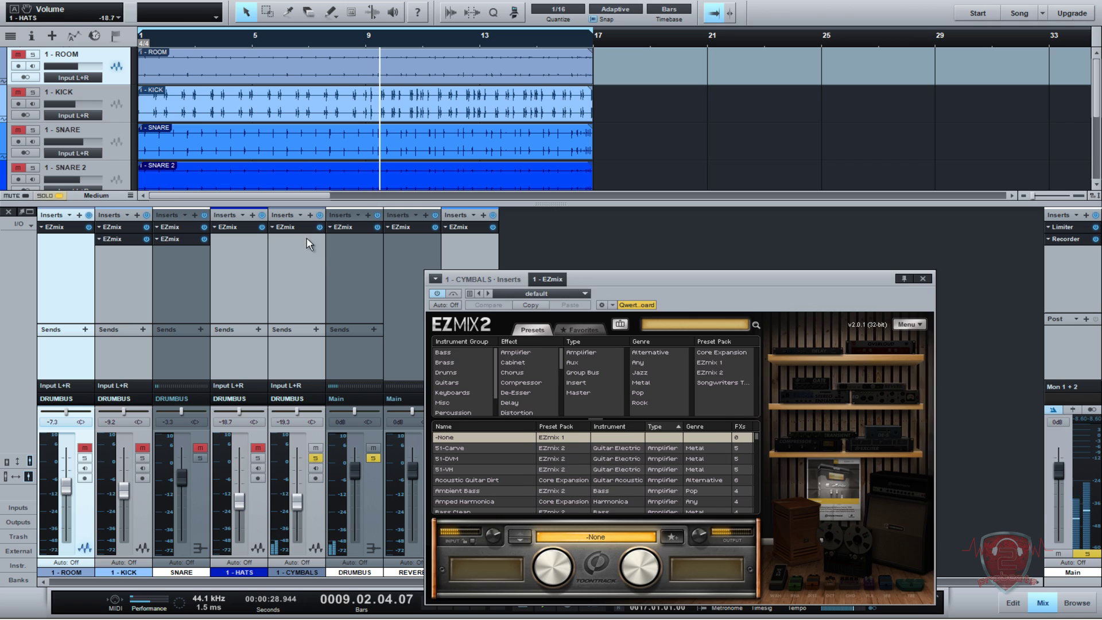
pyautogui.click(673, 326)
pyautogui.write('cymba')
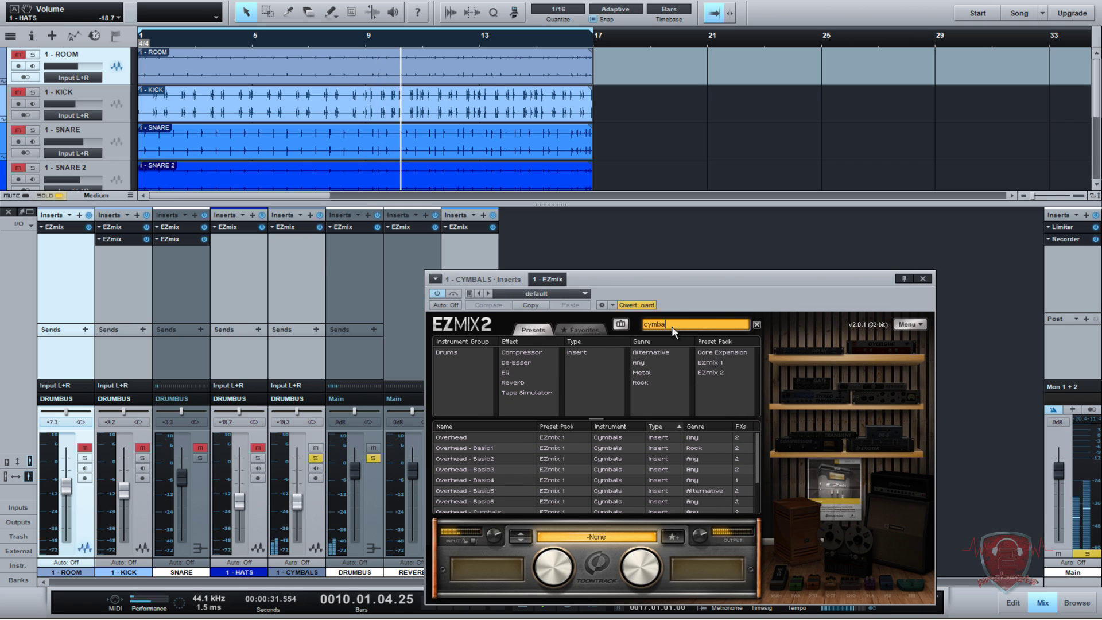
# Load the Overhead - Cymbals preset in the CYMBALS channel's EZmix insert.
pyautogui.moveTo(654, 286); pyautogui.dragTo(618, 199)
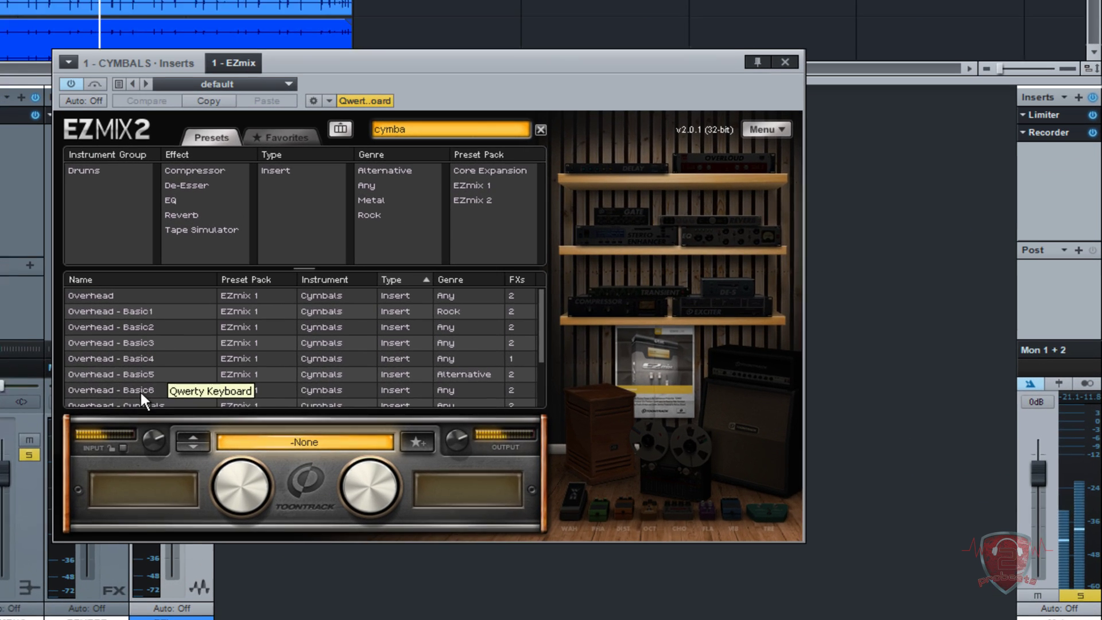
pyautogui.scroll(-1, 466, 396)
pyautogui.click(466, 395)
pyautogui.scroll(-1, 149, 364)
pyautogui.click(124, 344)
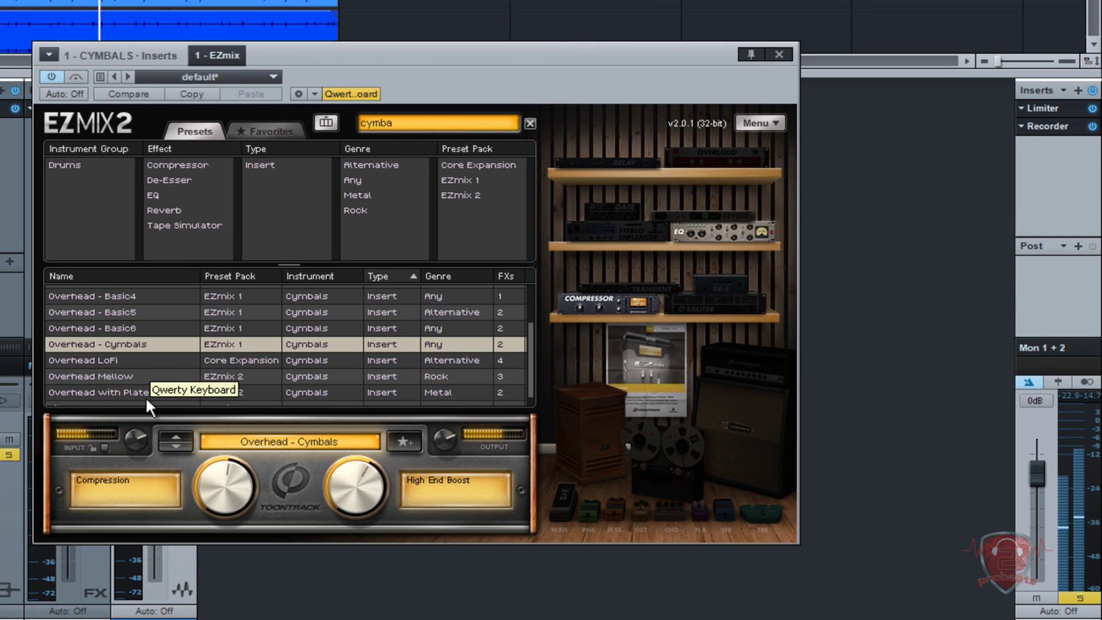
# Try High End Boost at about 27% and Compression at about 83%, and reload Overhead - Cymbals to restore its original settings.
pyautogui.moveTo(367, 512); pyautogui.dragTo(336, 529)
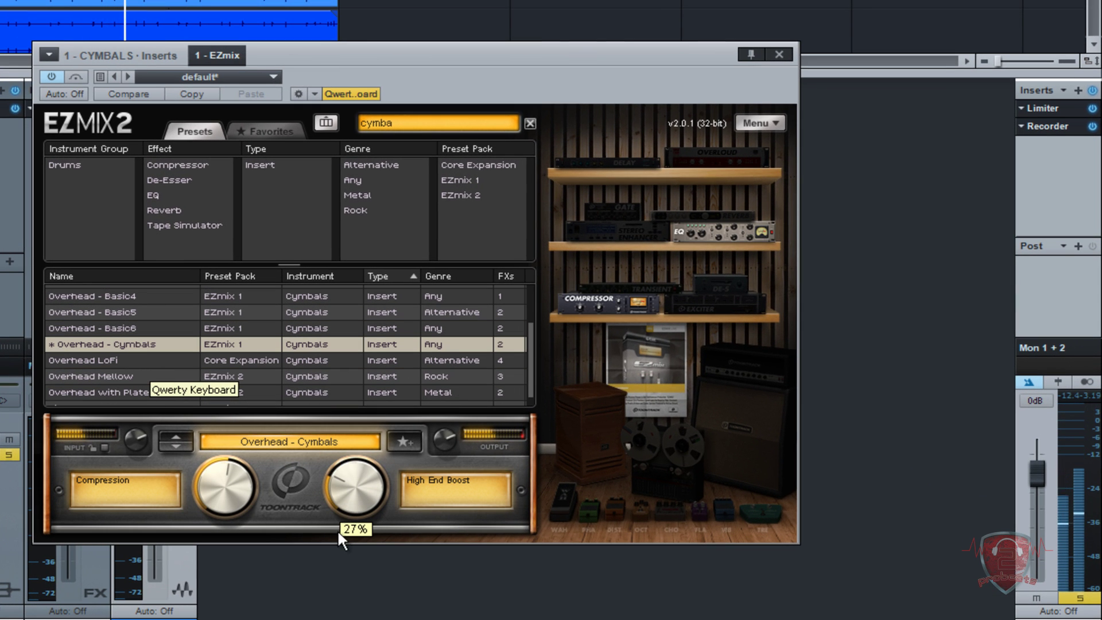
pyautogui.moveTo(240, 507); pyautogui.dragTo(240, 439)
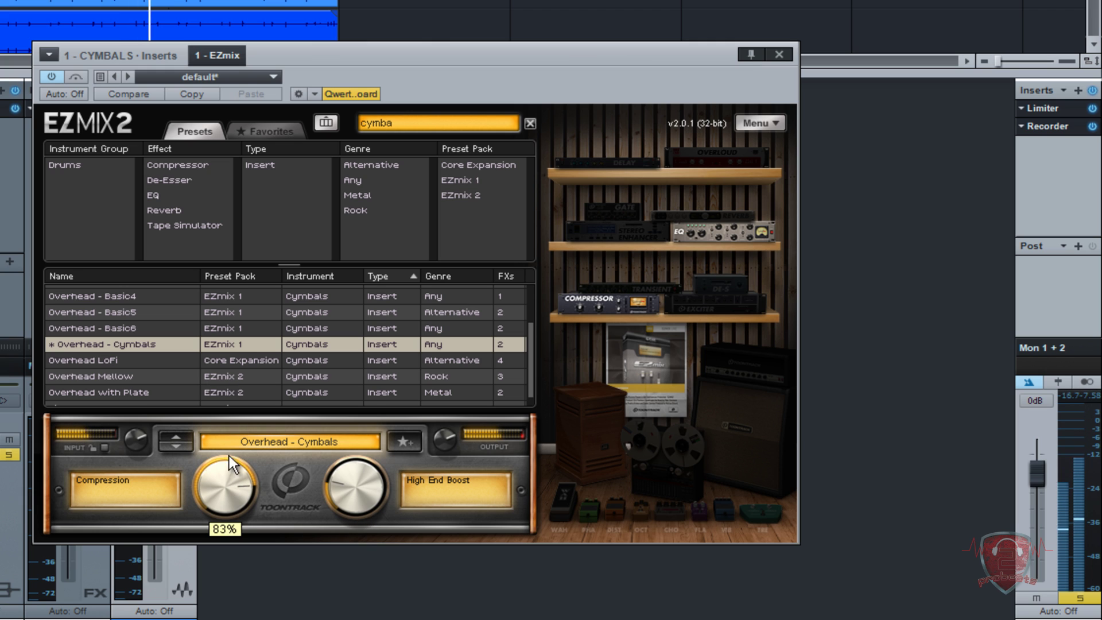
pyautogui.click(102, 357)
pyautogui.click(130, 342)
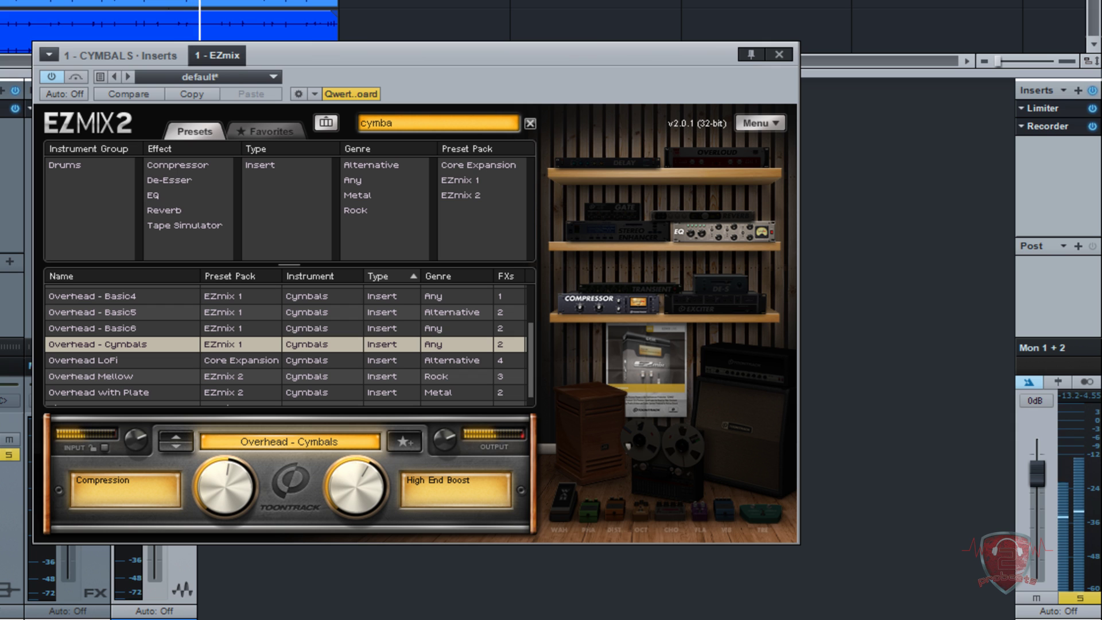
# Close the cymbals' EZmix window, set the CYMBALS volume to -29.4 dB, and solo SNARE, KICK and HATS alongside it.
pyautogui.click(779, 55)
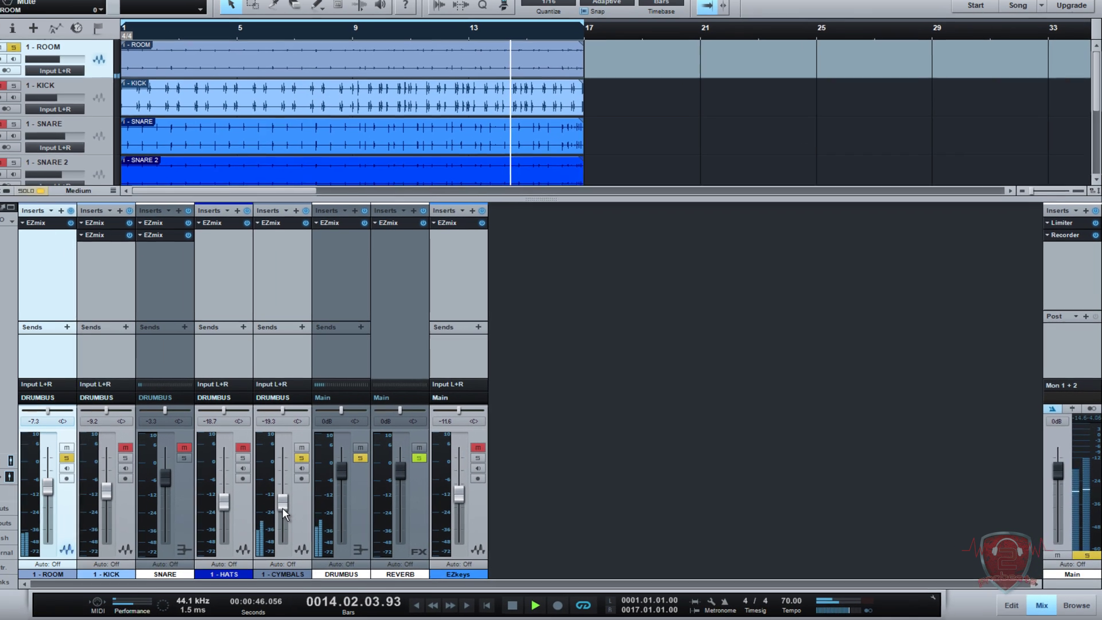
pyautogui.moveTo(2, 522); pyautogui.dragTo(0, 532)
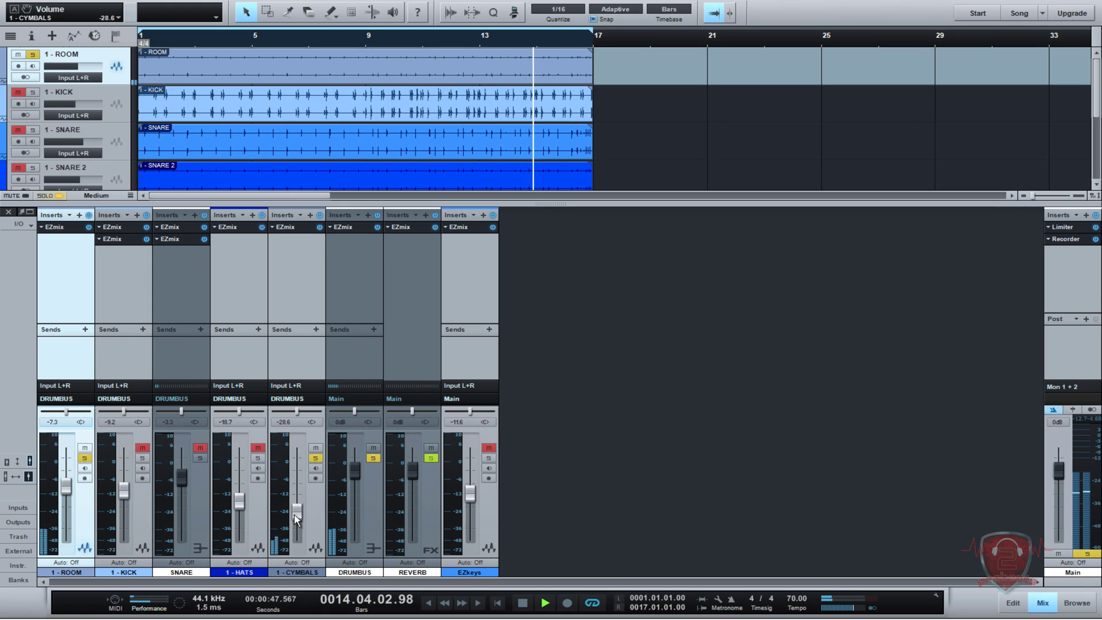
pyautogui.moveTo(295, 516); pyautogui.dragTo(295, 519)
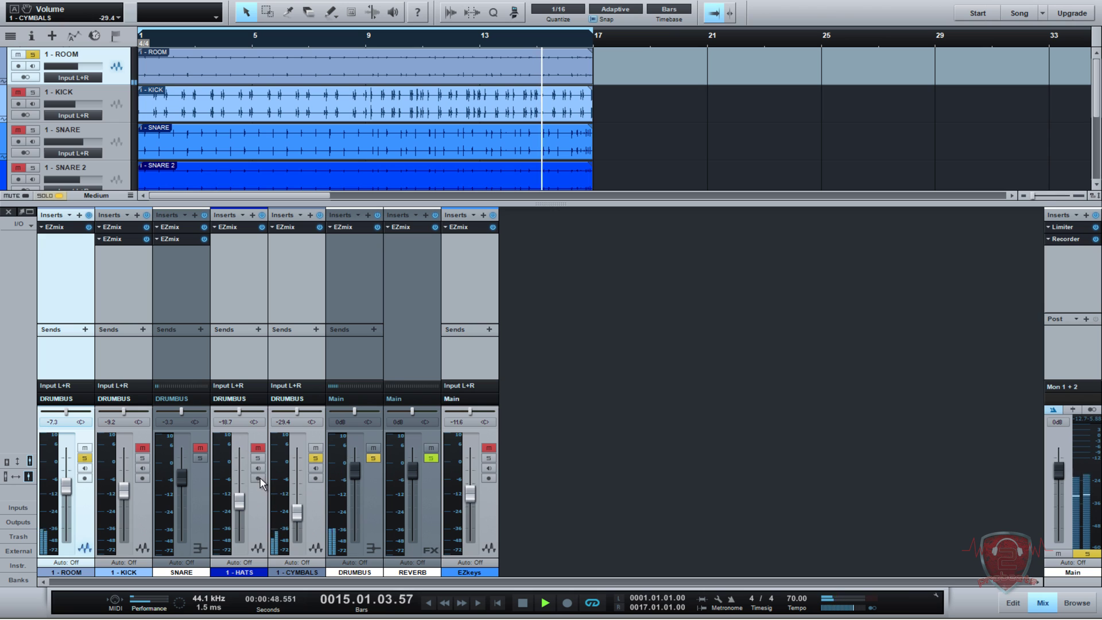
pyautogui.click(199, 457)
pyautogui.click(144, 459)
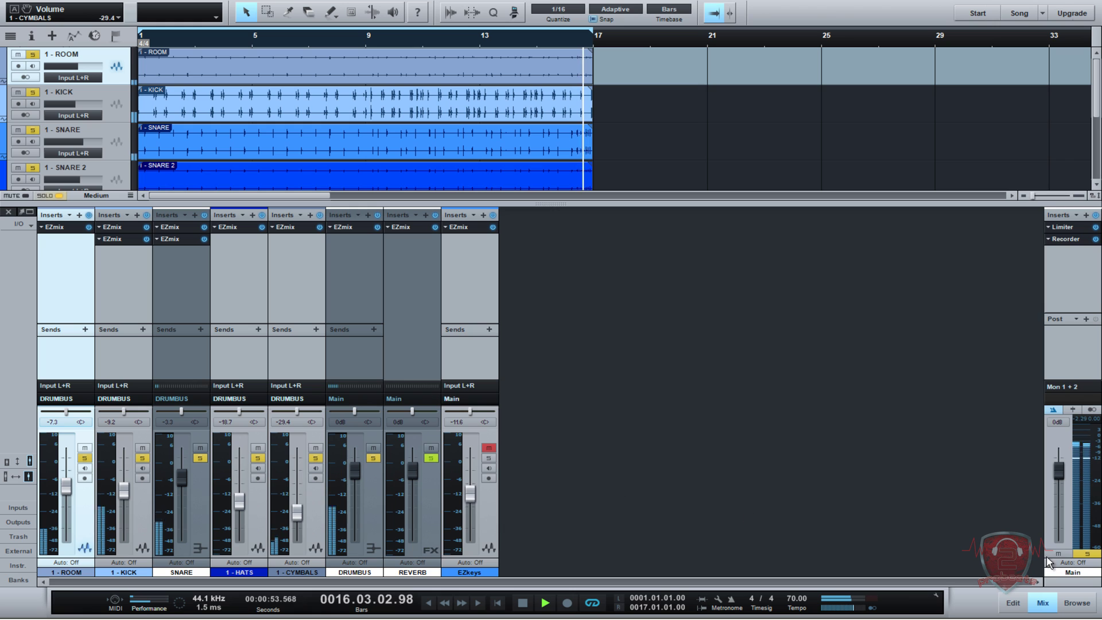
# Clear all solos to play the full mix and set the HATS channel's volume to -20.4 dB.
pyautogui.click(1086, 553)
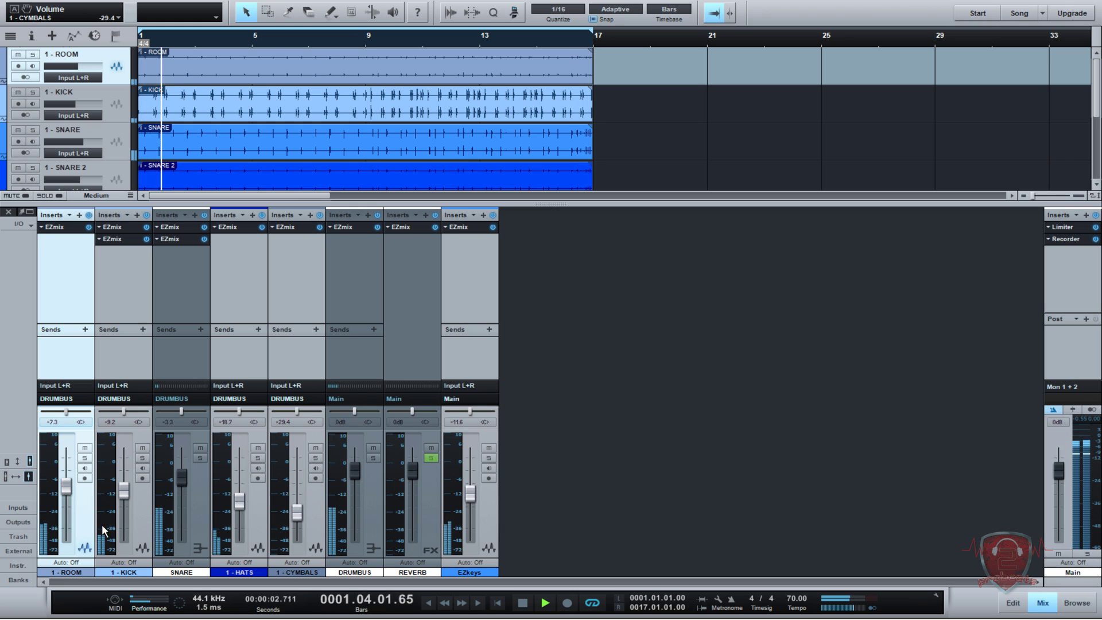
pyautogui.moveTo(238, 496); pyautogui.dragTo(243, 502)
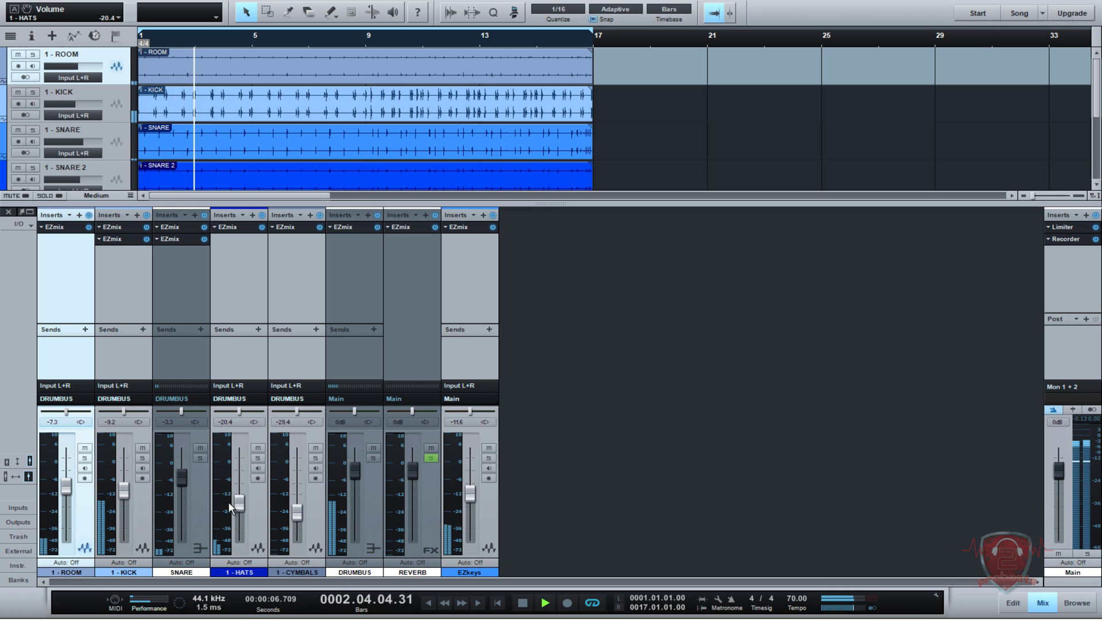
# Solo the SNARE channel, open the REVERB channel's EZmix insert, and filter its presets to the Aux type.
pyautogui.click(199, 458)
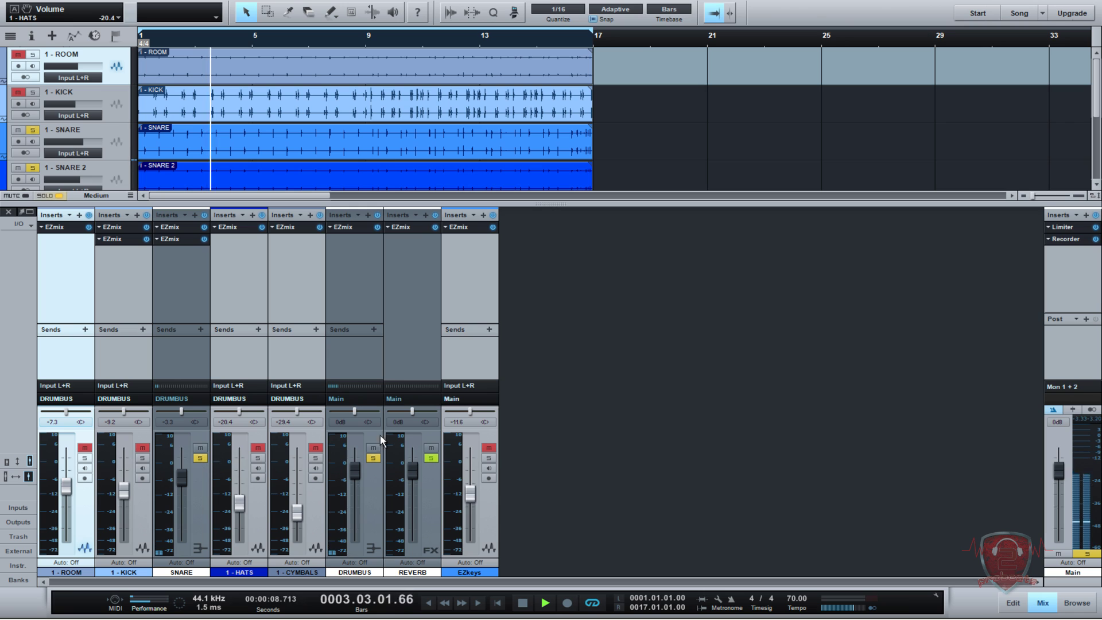
pyautogui.click(411, 230)
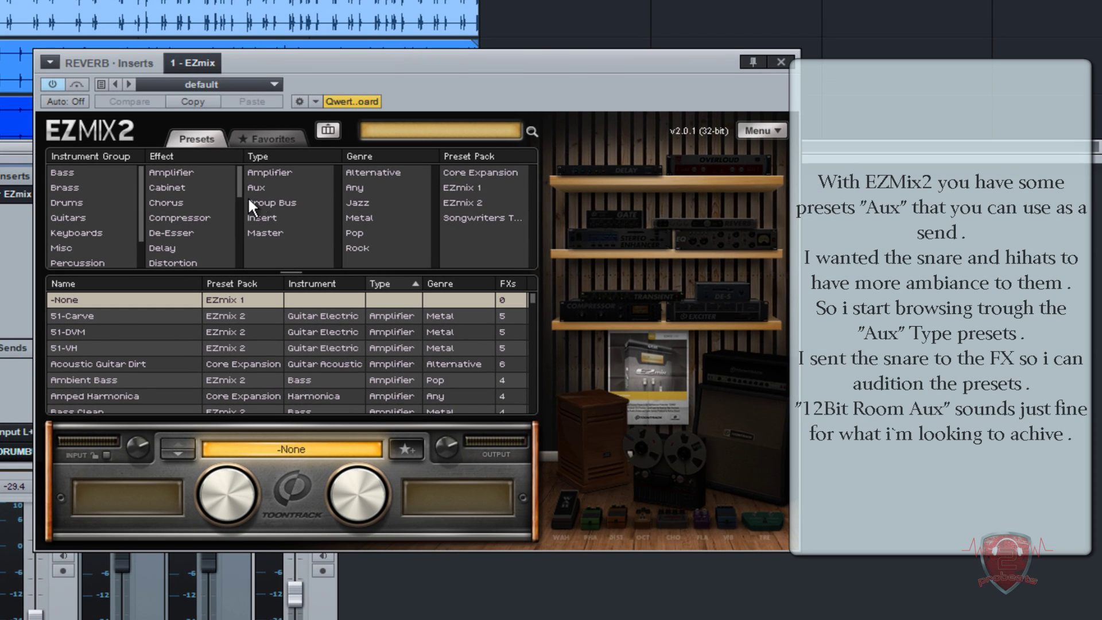
pyautogui.click(257, 188)
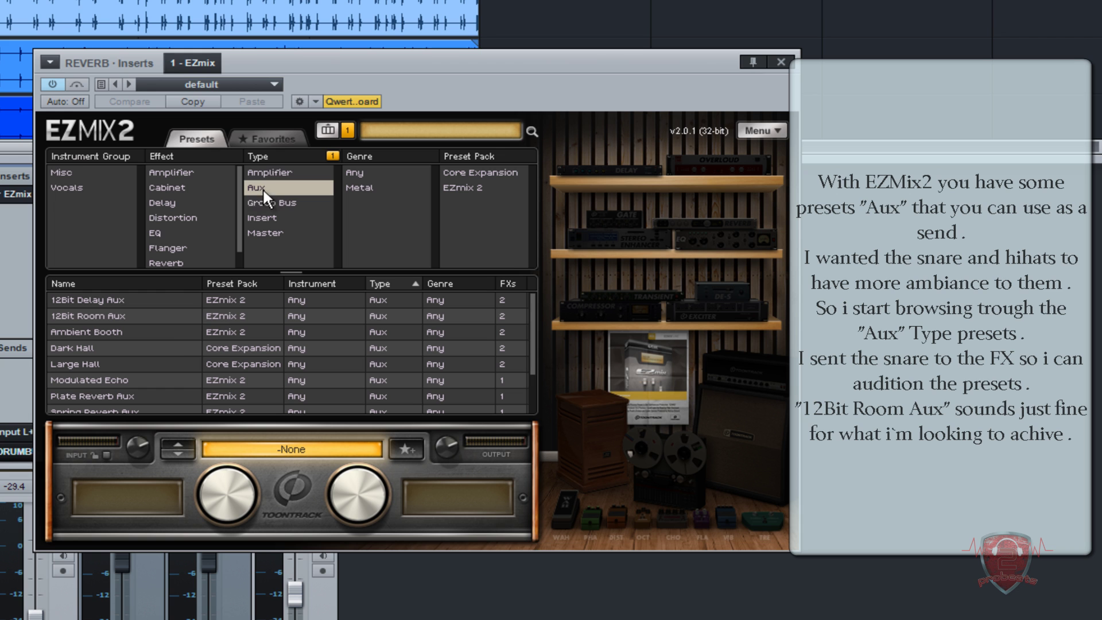
# Load the 12Bit Delay Aux preset on the REVERB channel and add a send from SNARE to REVERB.
pyautogui.click(100, 297)
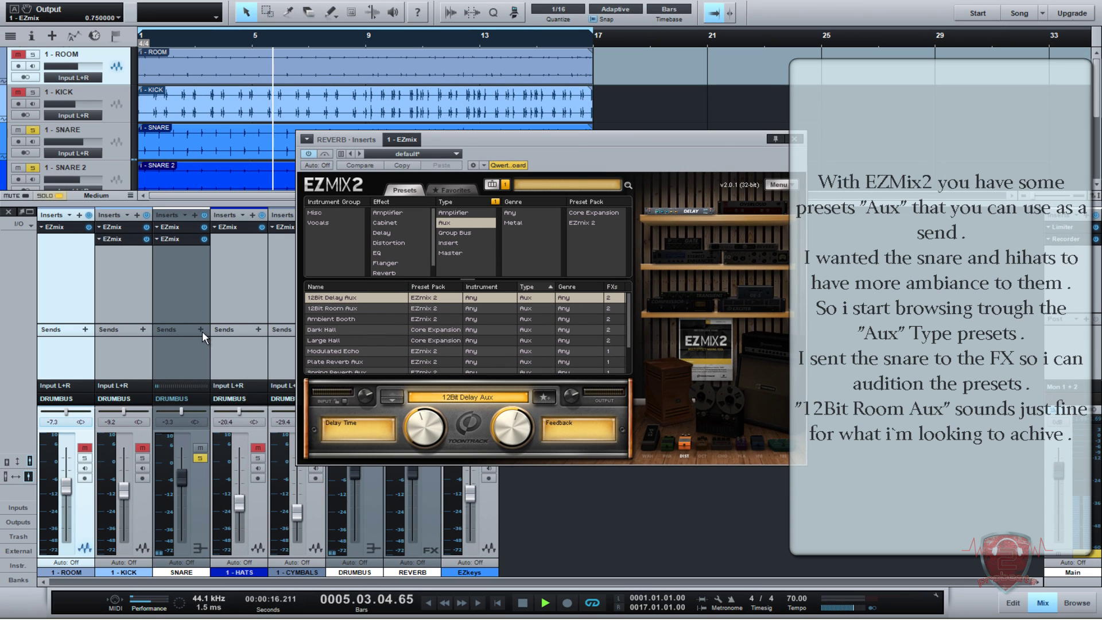
pyautogui.click(200, 328)
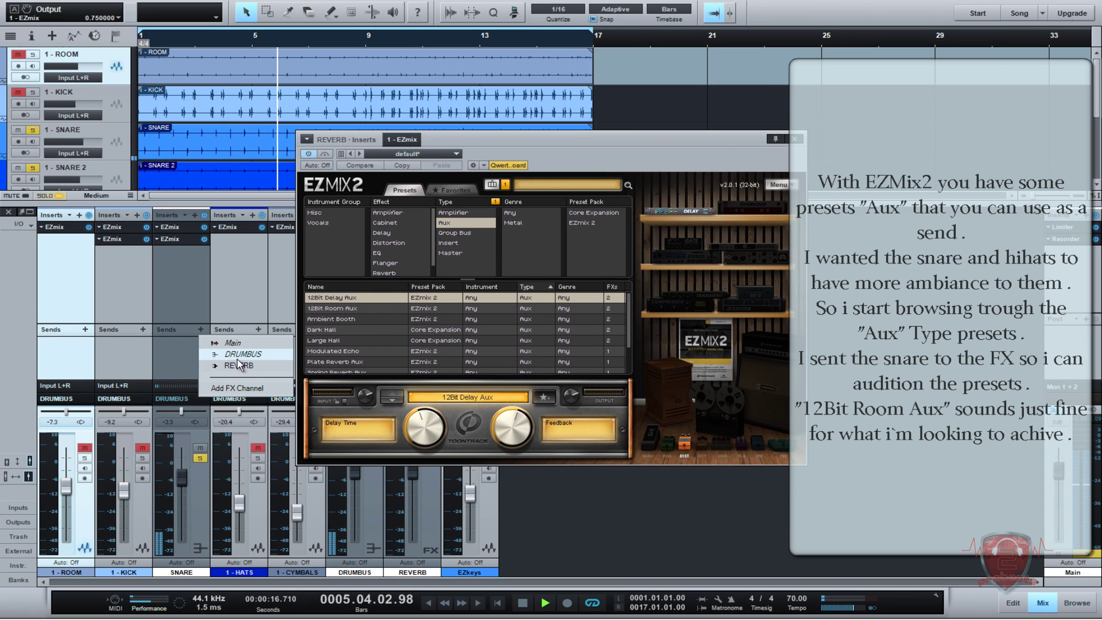
pyautogui.click(238, 365)
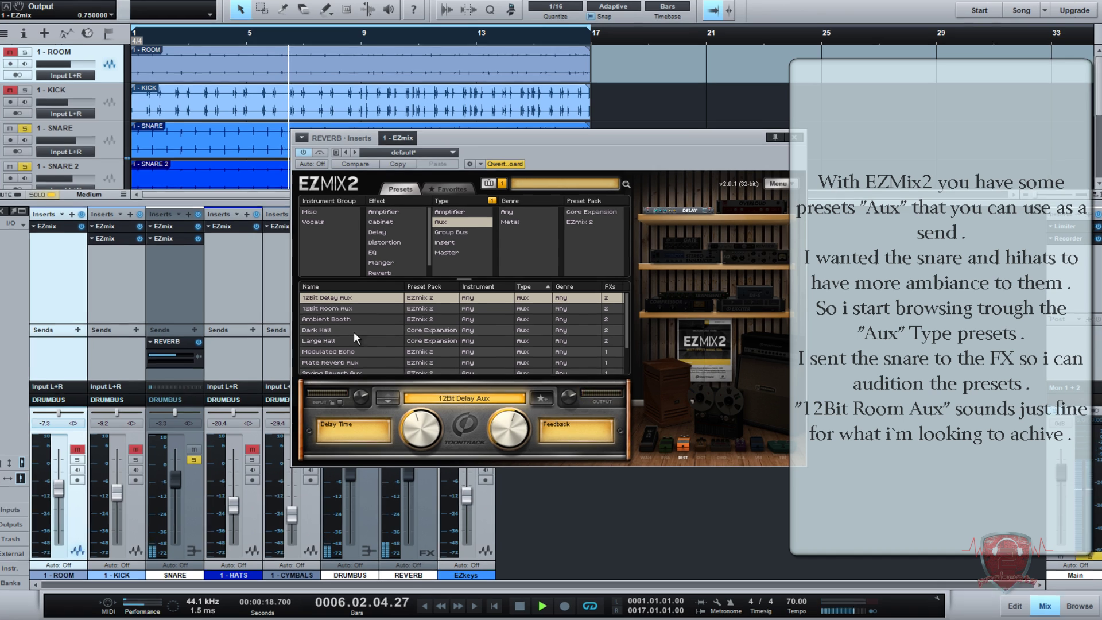
# Audition the Ambient Booth, Dark Hall, Large Hall, Vintage Tape Echo, Vocal Devil's Tongue and Vocal Effect presets on the REVERB channel.
pyautogui.click(336, 319)
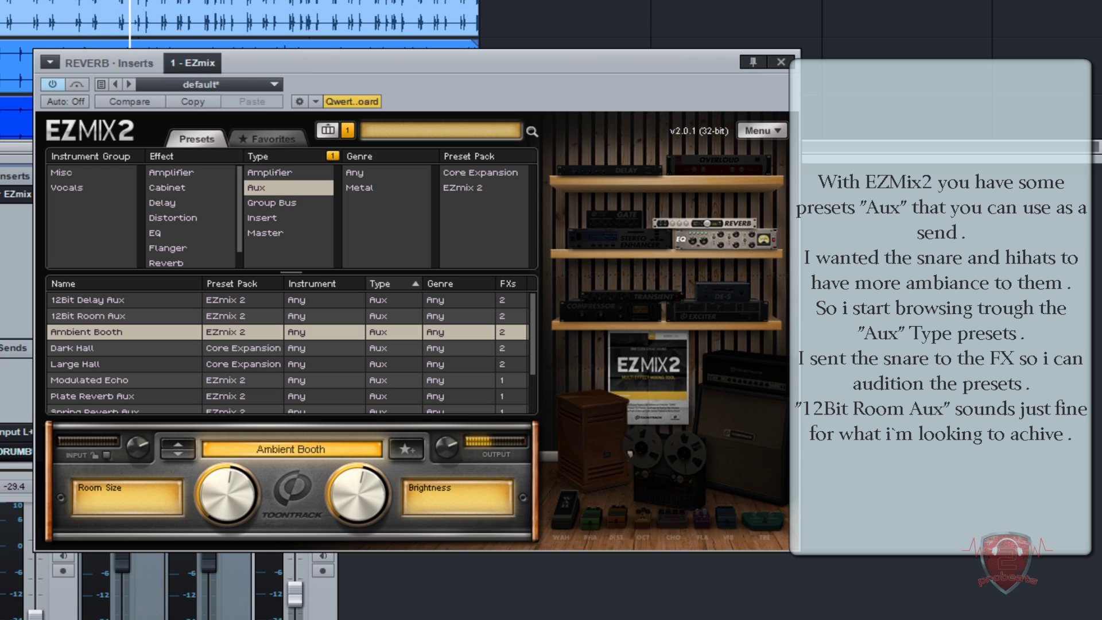
pyautogui.click(113, 348)
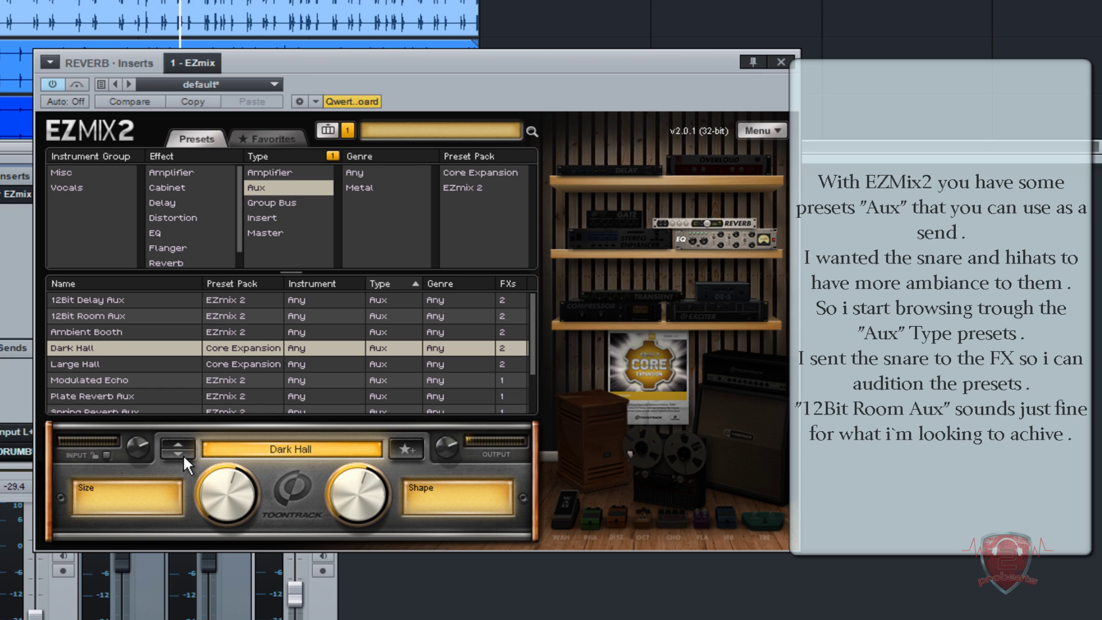
pyautogui.click(105, 365)
pyautogui.scroll(-1, 134, 358)
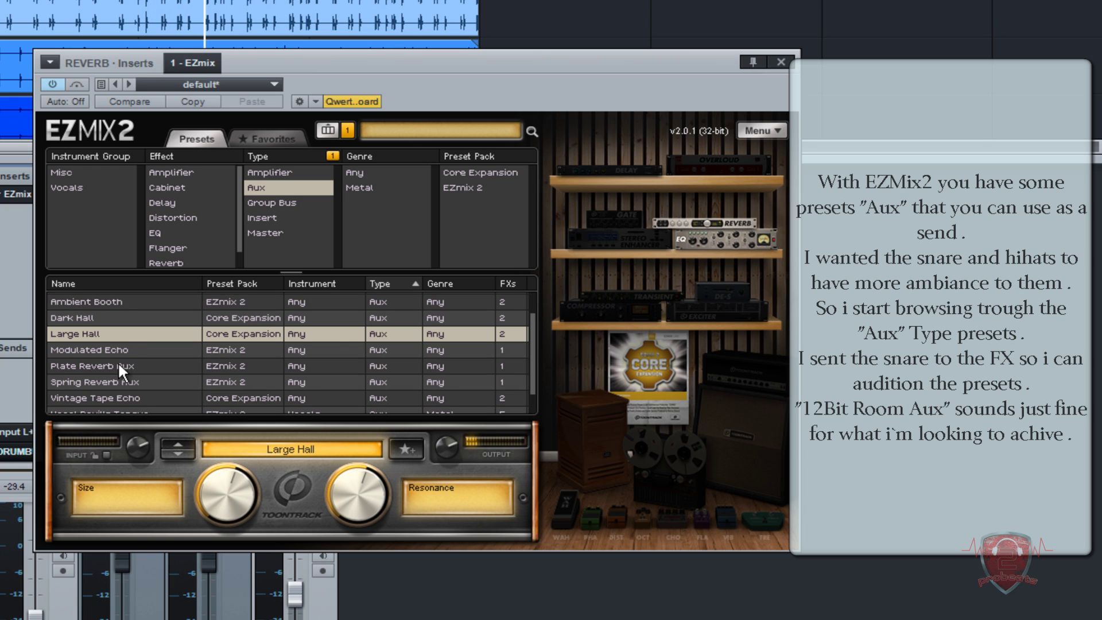
pyautogui.click(110, 395)
pyautogui.scroll(-1, 149, 347)
pyautogui.click(116, 386)
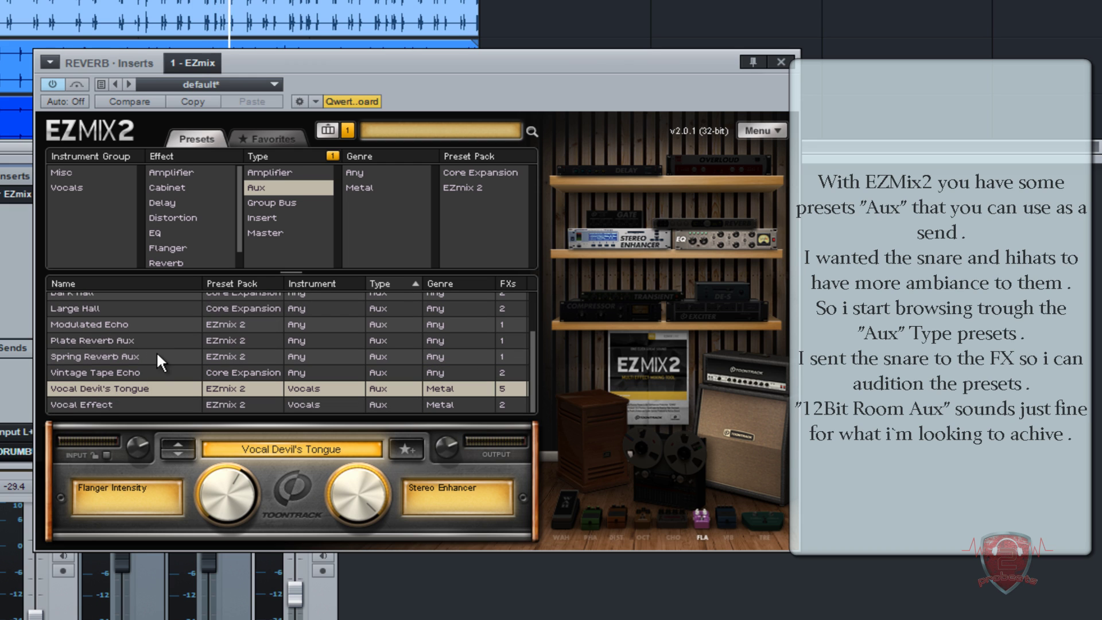
pyautogui.click(101, 403)
pyautogui.scroll(2, 132, 372)
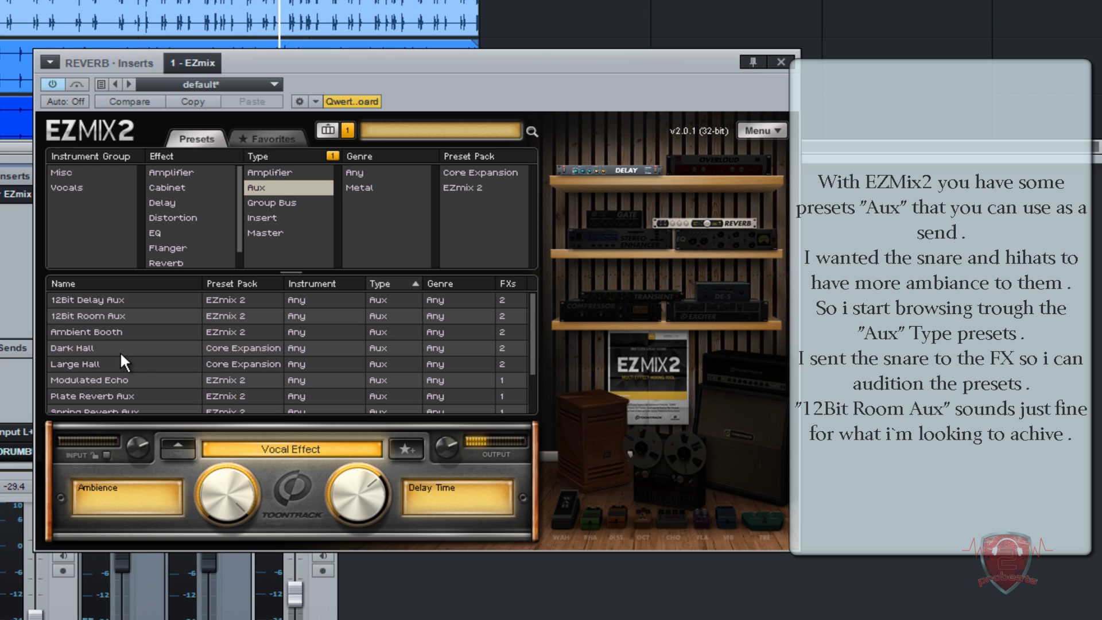
# Load the 12Bit Room Aux preset with Frequency Range at 45% and Reverb Time at about 84%, and close the EZmix window.
pyautogui.click(110, 304)
pyautogui.click(105, 316)
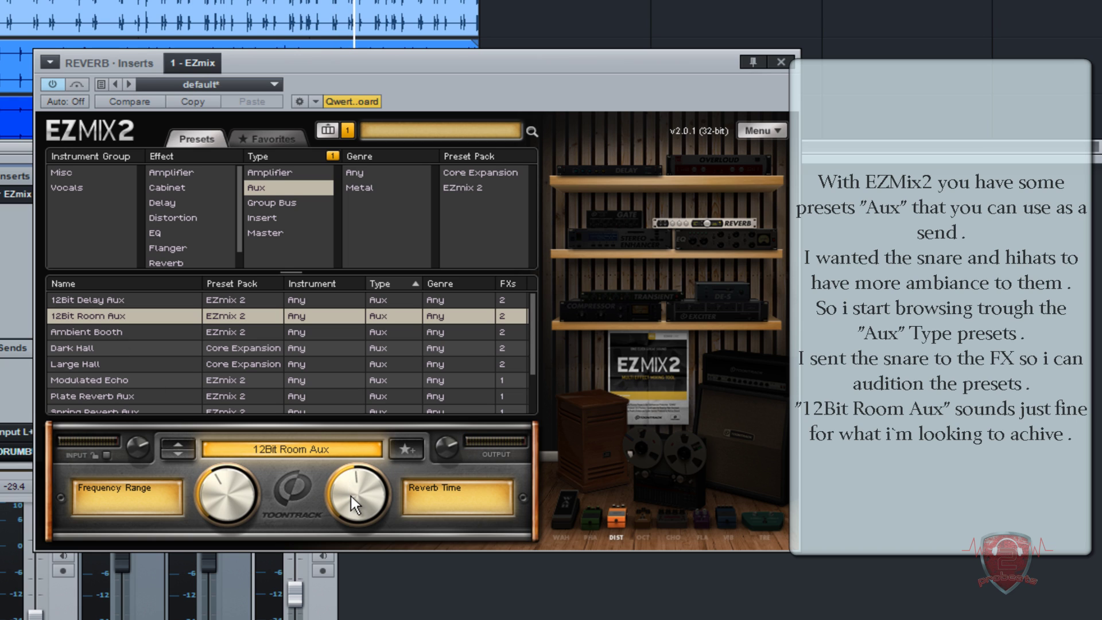
pyautogui.click(219, 494)
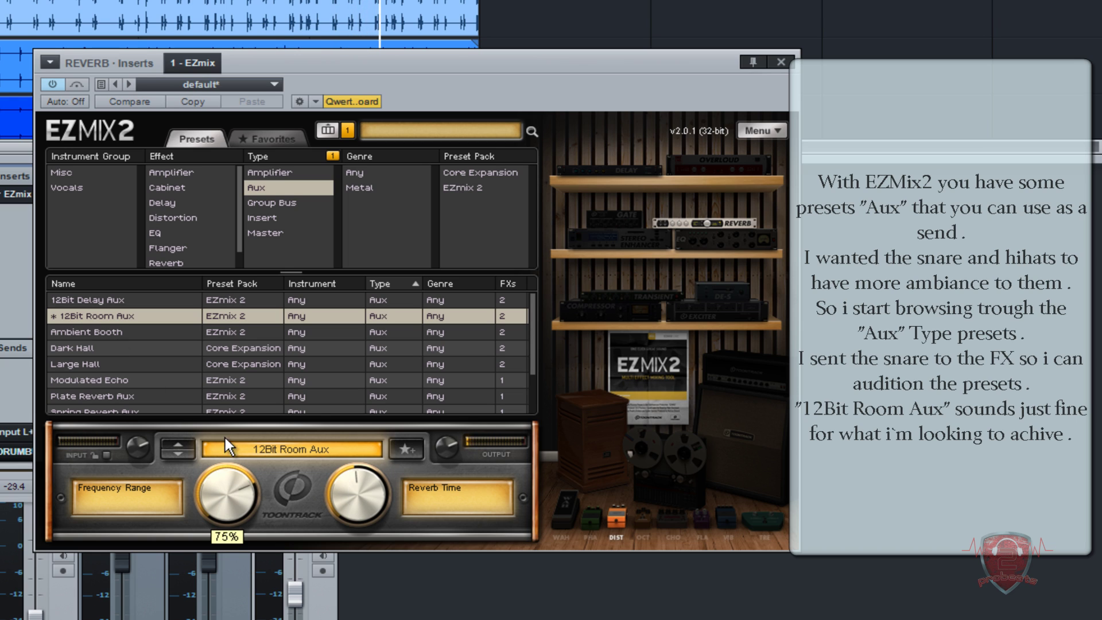
pyautogui.moveTo(232, 484)
pyautogui.mouseDown()
pyautogui.moveTo(209, 555)
pyautogui.moveTo(226, 470)
pyautogui.mouseUp()
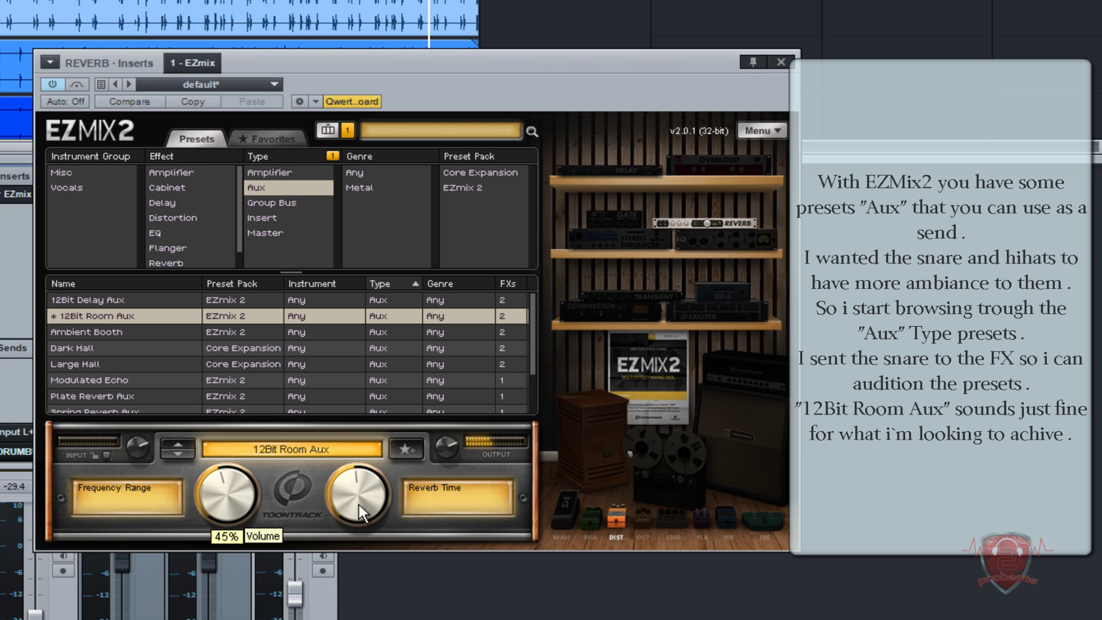
pyautogui.moveTo(359, 504); pyautogui.dragTo(359, 470)
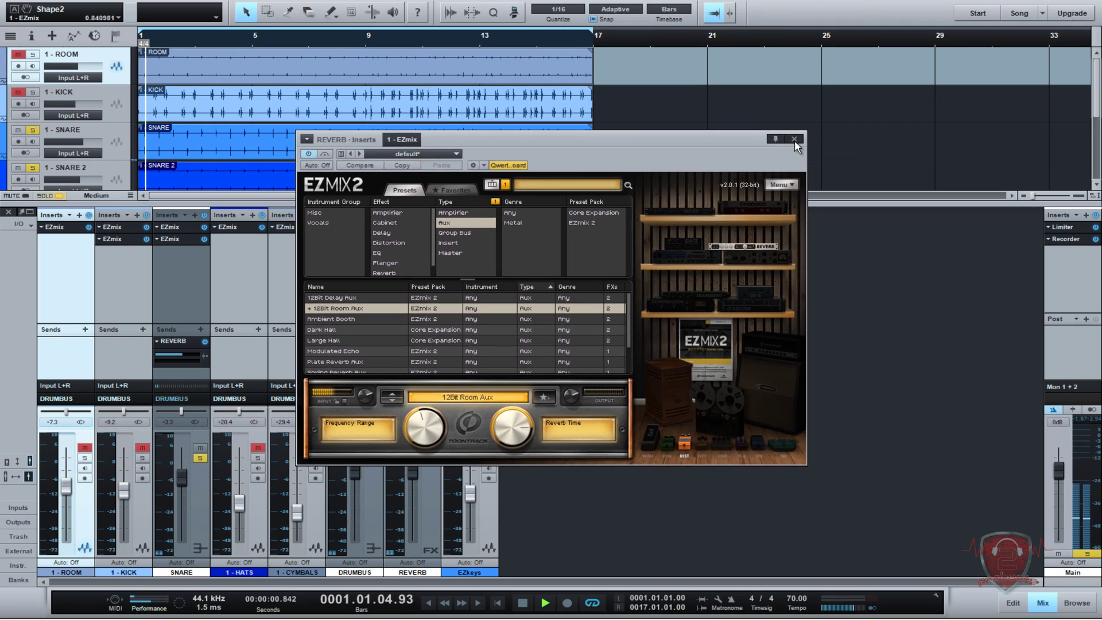
pyautogui.click(794, 140)
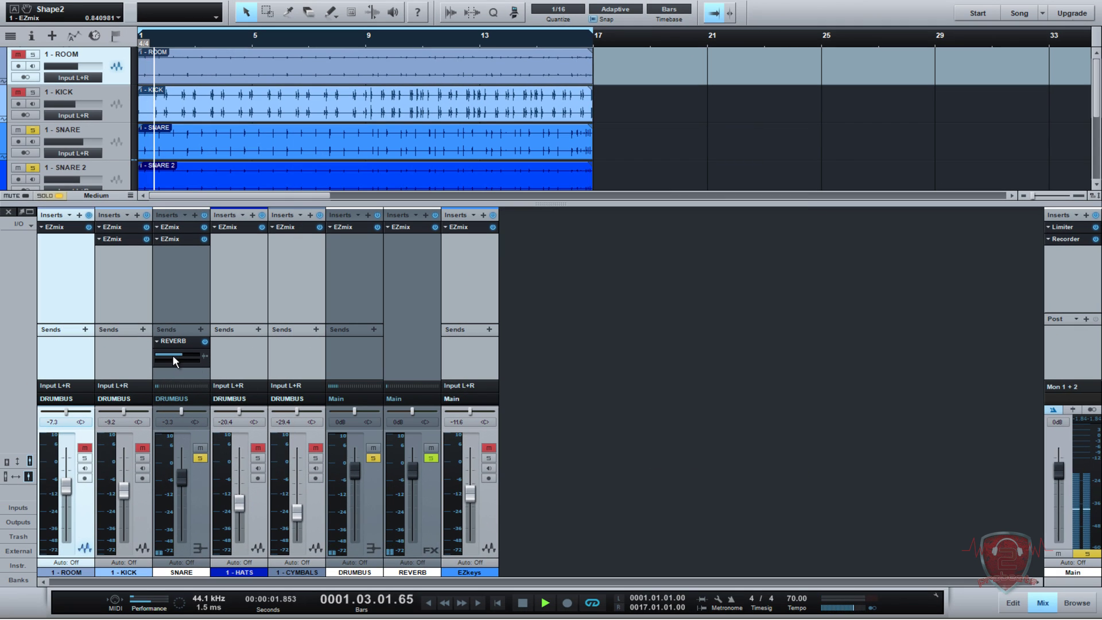
# Set the SNARE's REVERB send to -12.9 dB, and solo HATS and send it to REVERB at -13.6 dB.
pyautogui.moveTo(174, 356); pyautogui.dragTo(176, 353)
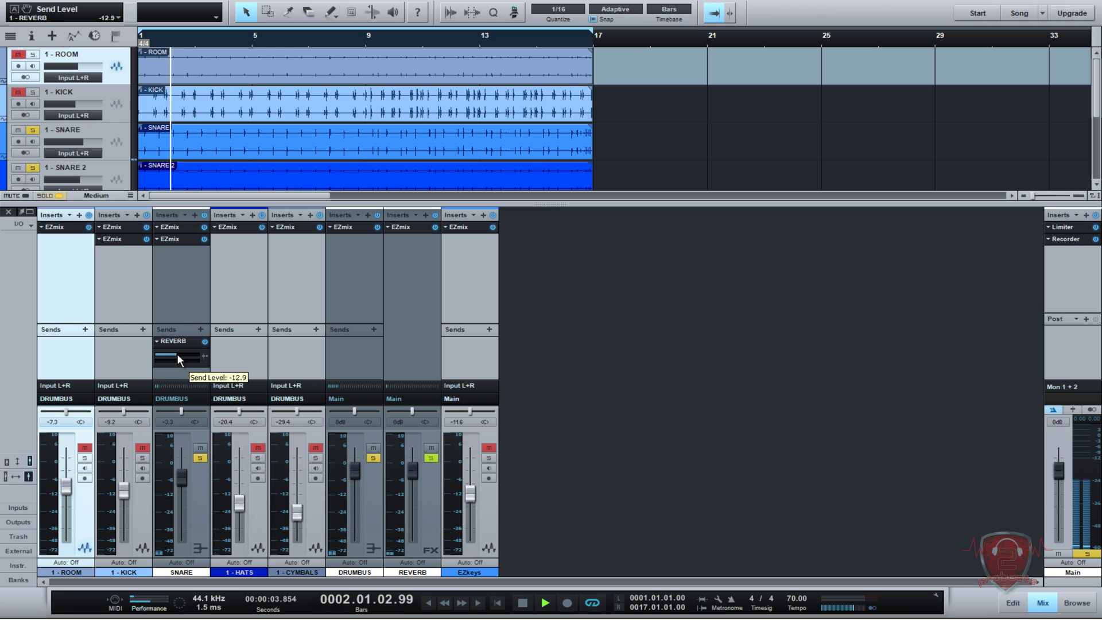
pyautogui.click(200, 458)
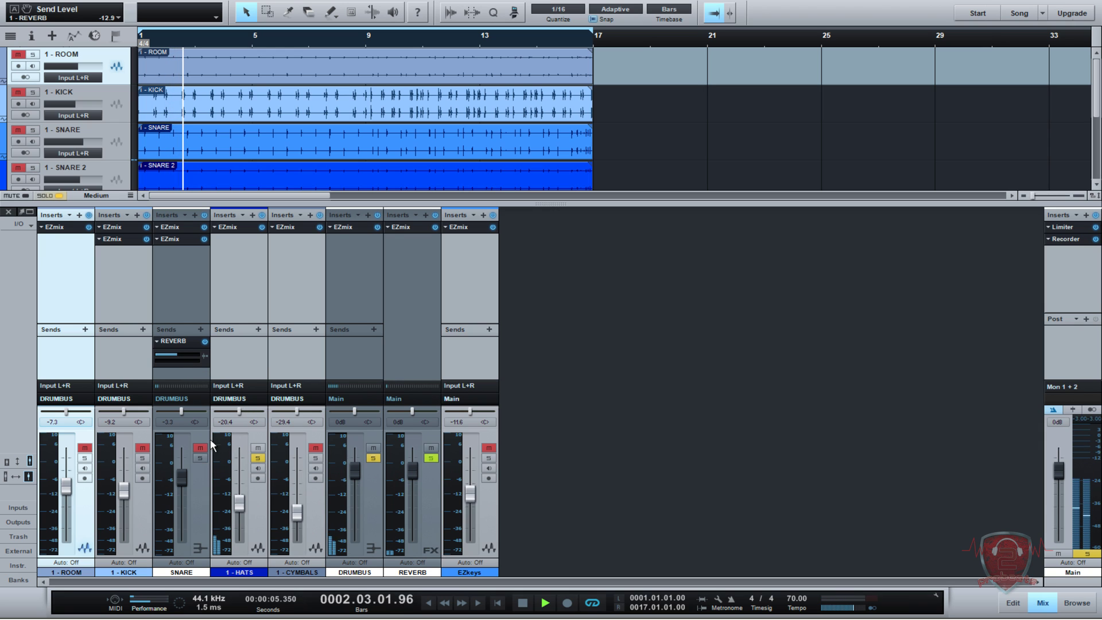
pyautogui.click(258, 329)
pyautogui.click(276, 373)
pyautogui.moveTo(236, 353); pyautogui.dragTo(231, 355)
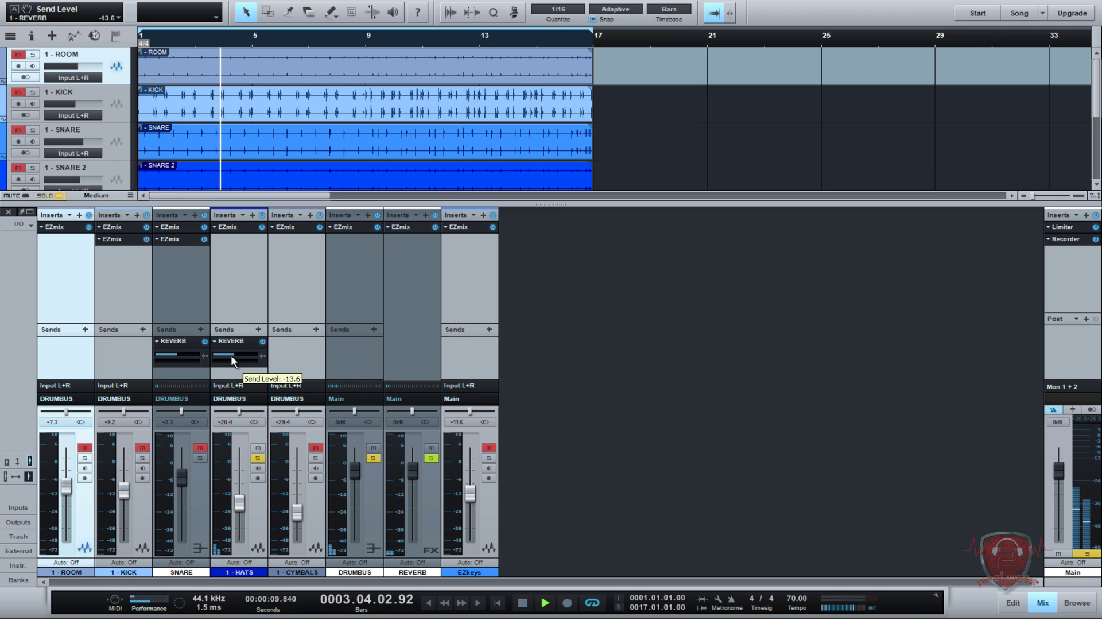
# Solo SNARE, KICK and the whole DRUMBUS alongside HATS, and set the HATS channel's volume to -22.9 dB.
pyautogui.click(200, 458)
pyautogui.click(143, 458)
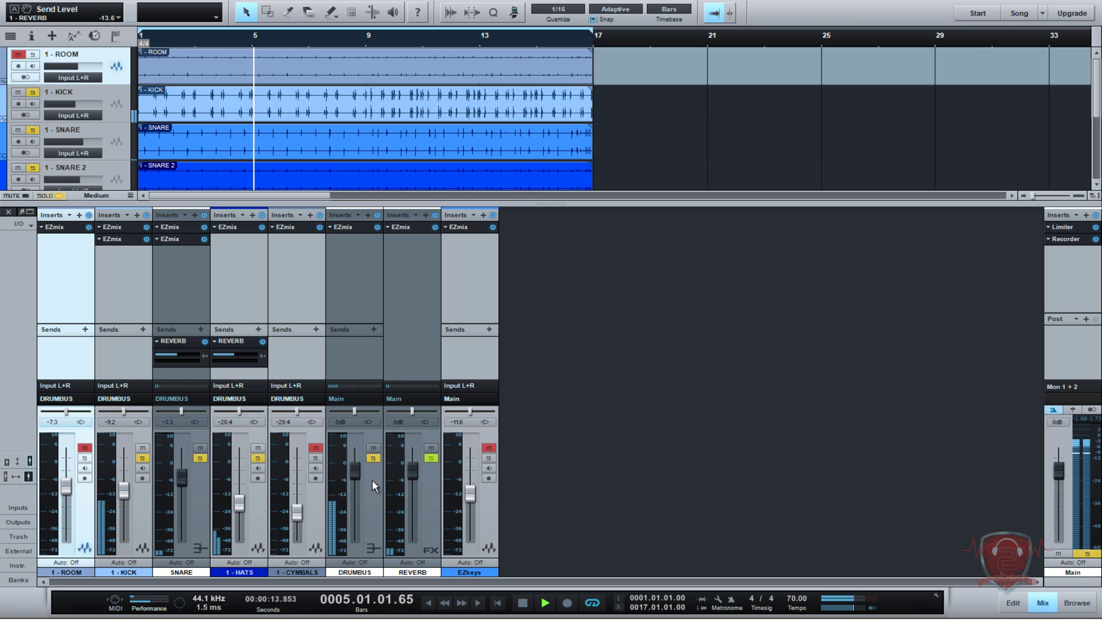
pyautogui.click(373, 457)
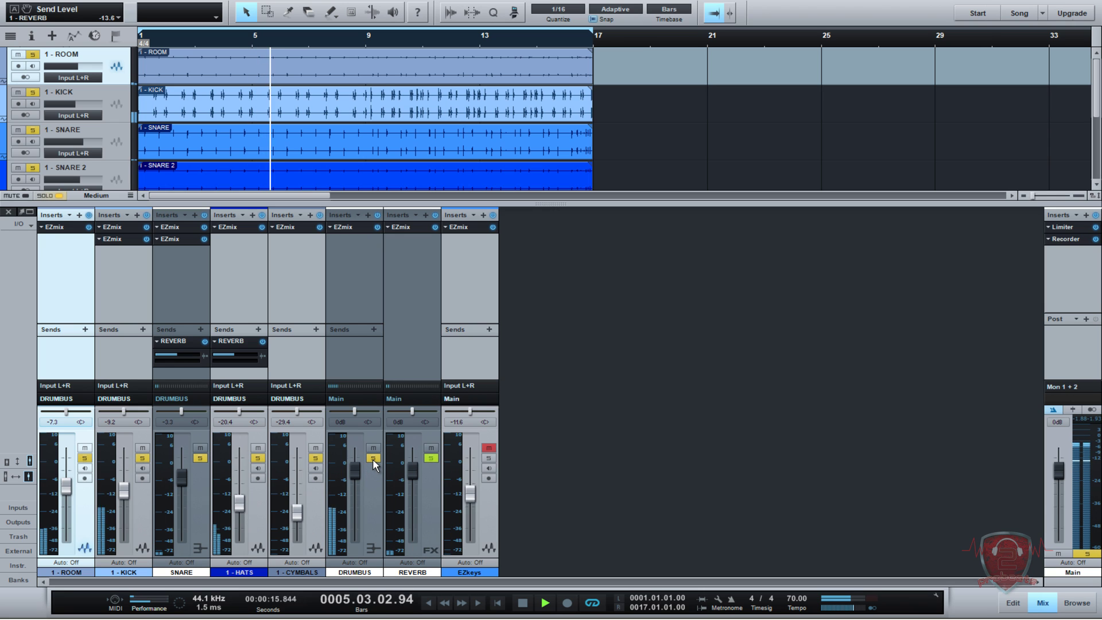
pyautogui.moveTo(239, 502); pyautogui.dragTo(238, 505)
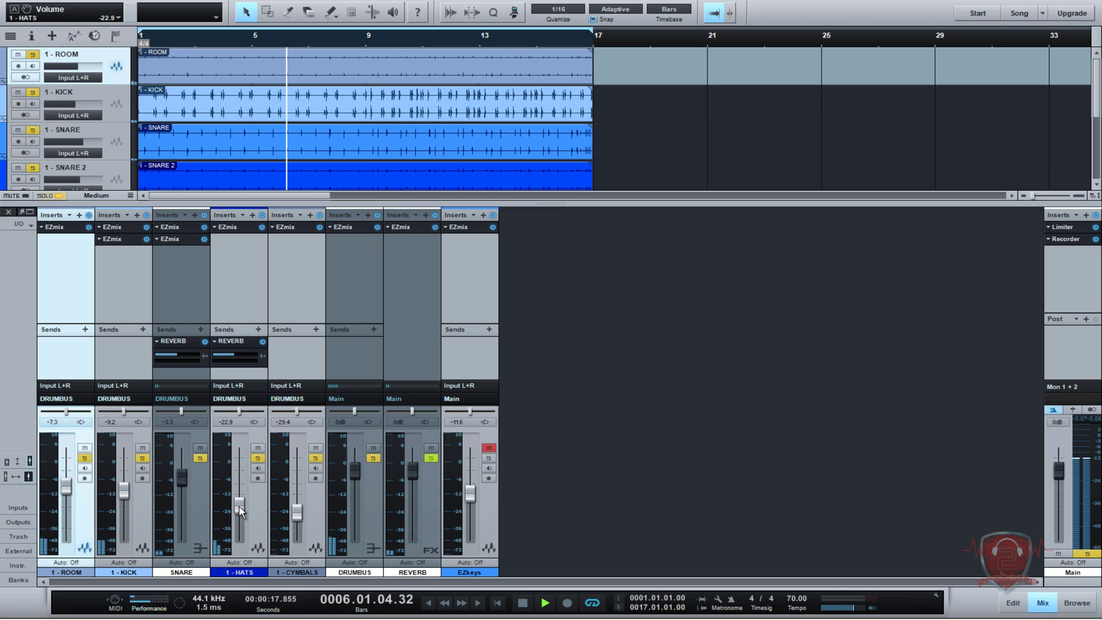
# Open the DRUMBUS channel's EZmix insert and filter its presets to the Drums instrument group and Group Bus type.
pyautogui.click(357, 226)
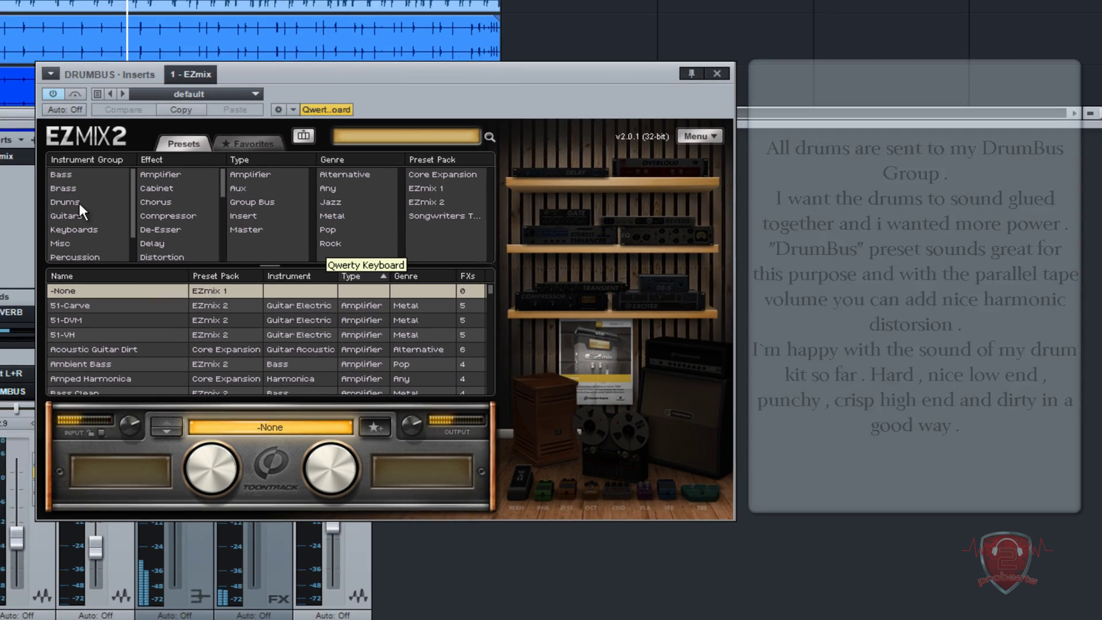
pyautogui.click(281, 261)
pyautogui.click(237, 171)
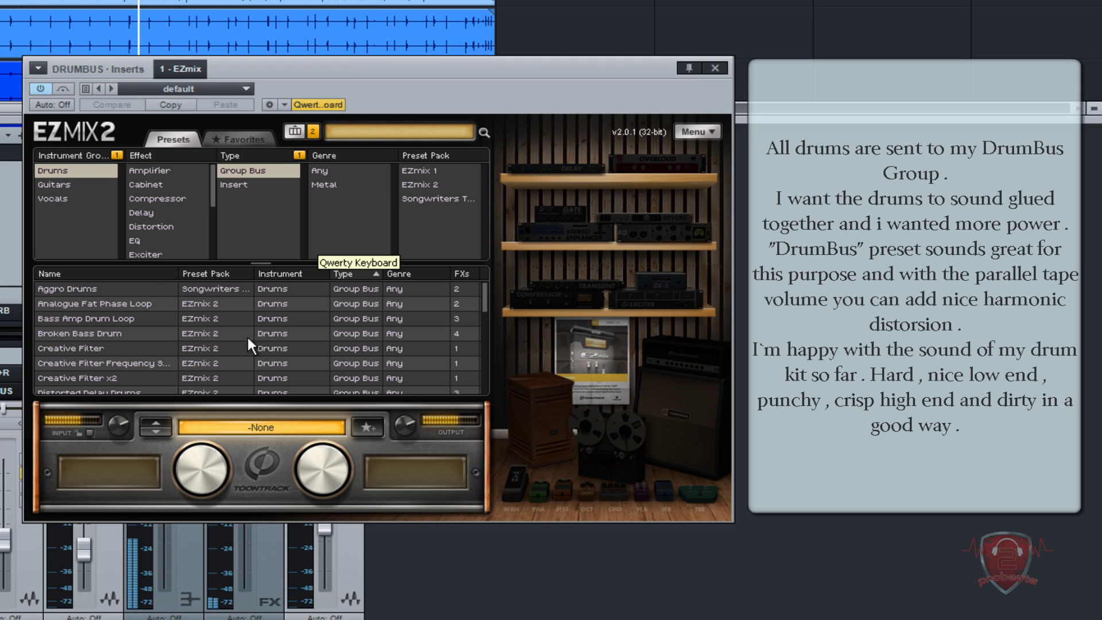
# Audition the Thin Drum Loop, Tape Simulator2 and Tape Simulator presets on the drum bus, reducing Tape Drive on both tape presets.
pyautogui.moveTo(484, 291); pyautogui.dragTo(486, 379)
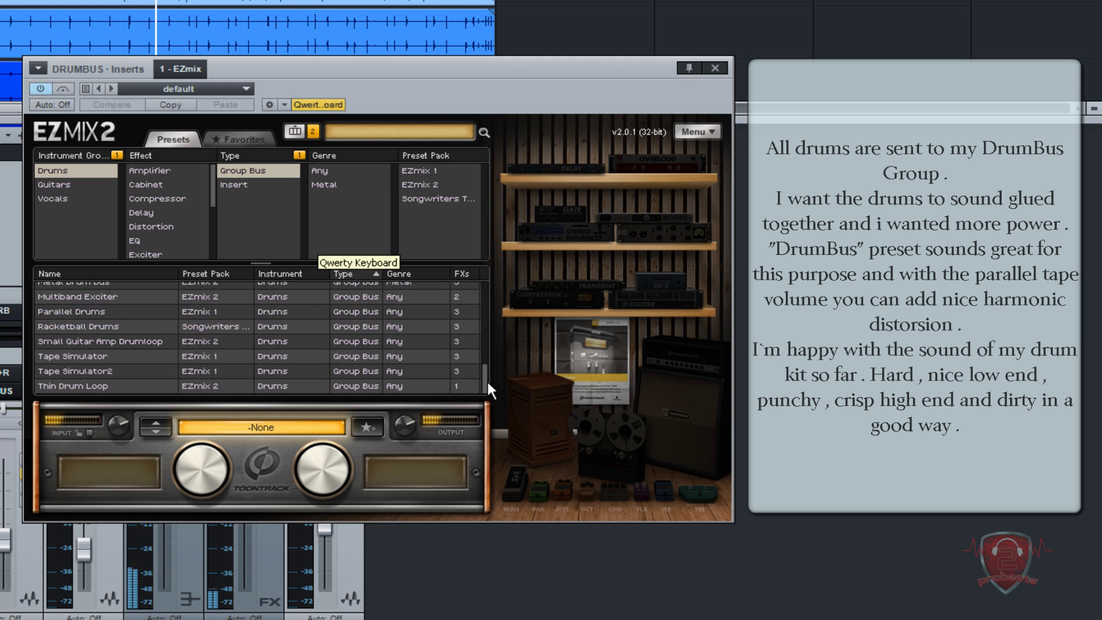
pyautogui.click(90, 387)
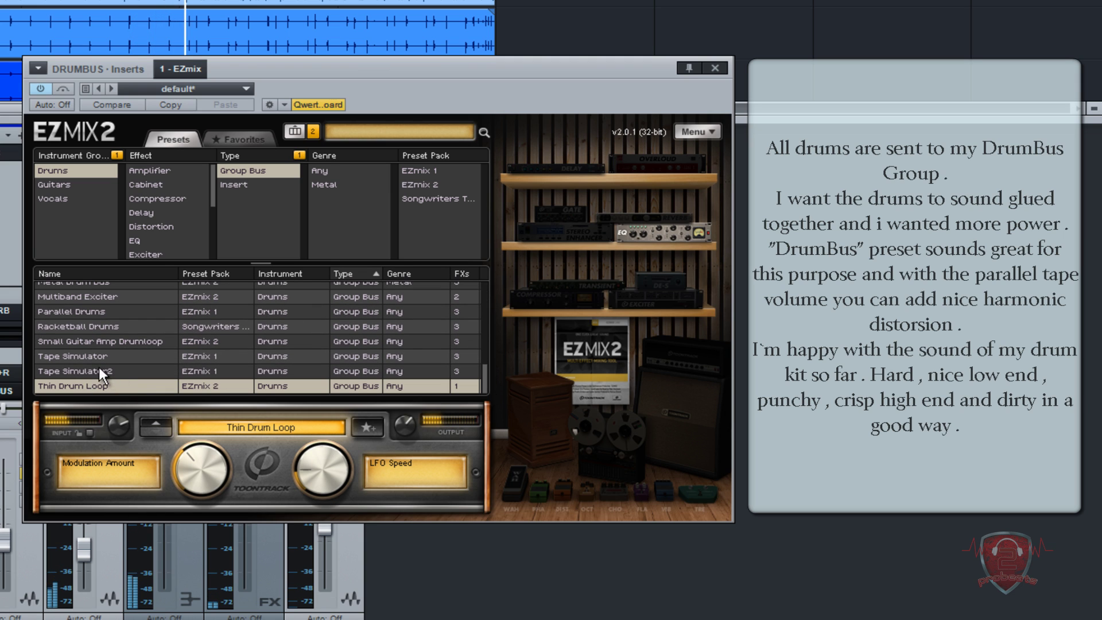
pyautogui.click(99, 370)
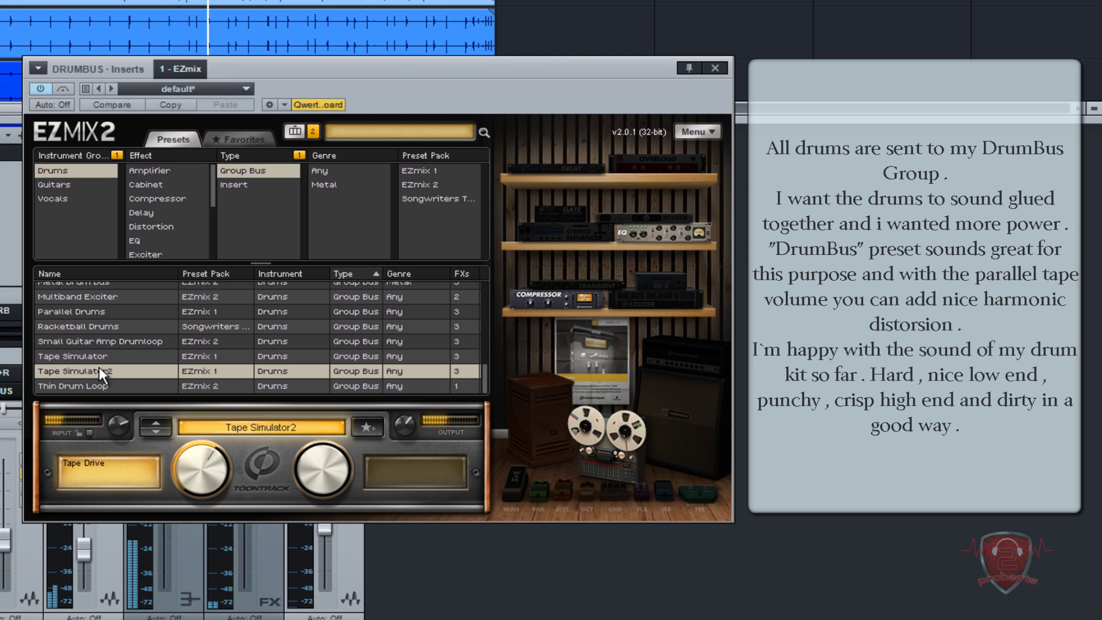
pyautogui.moveTo(192, 462); pyautogui.dragTo(181, 536)
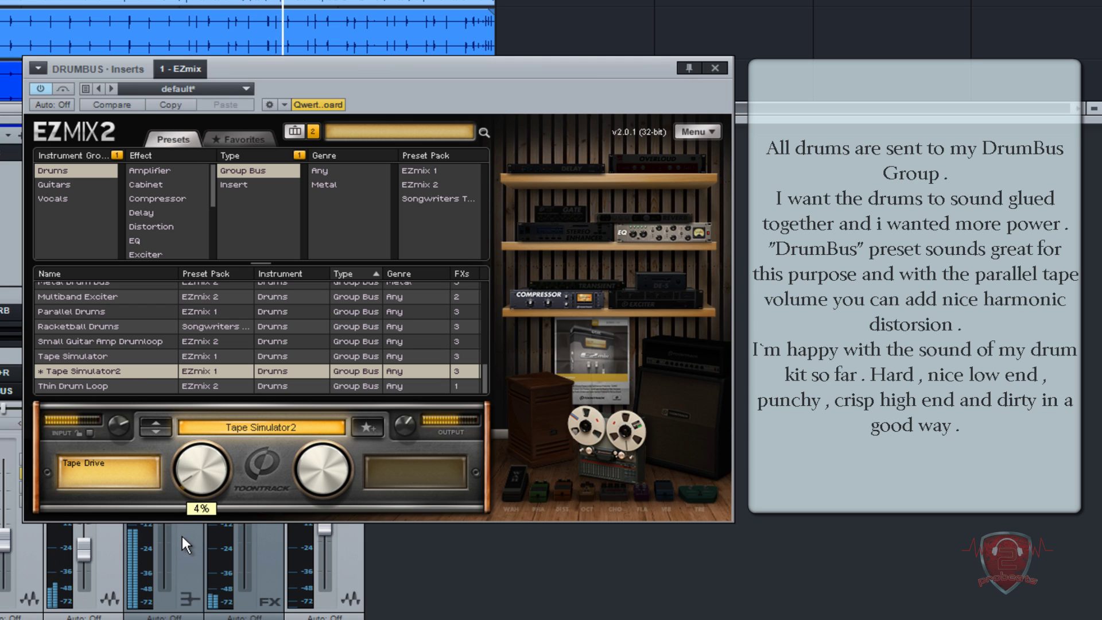
pyautogui.click(95, 358)
pyautogui.moveTo(205, 472); pyautogui.dragTo(184, 501)
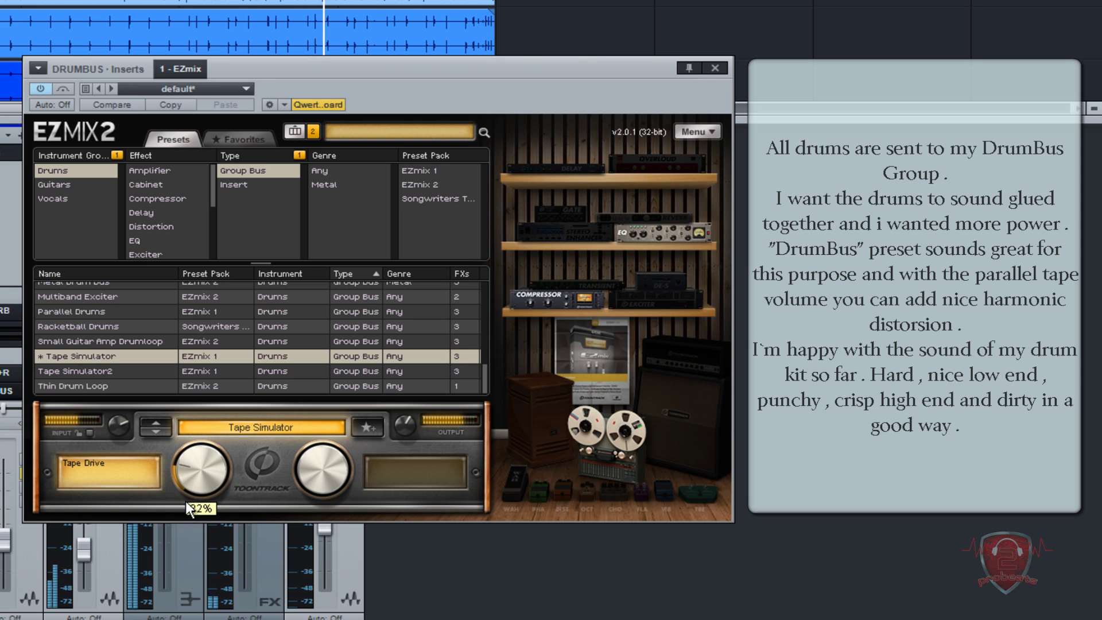
# Audition the Racketball Drums, Parallel Drums and Multiband Exciter presets, trying Parallel Volume at 83% and adjusting the Exciter amount.
pyautogui.click(81, 327)
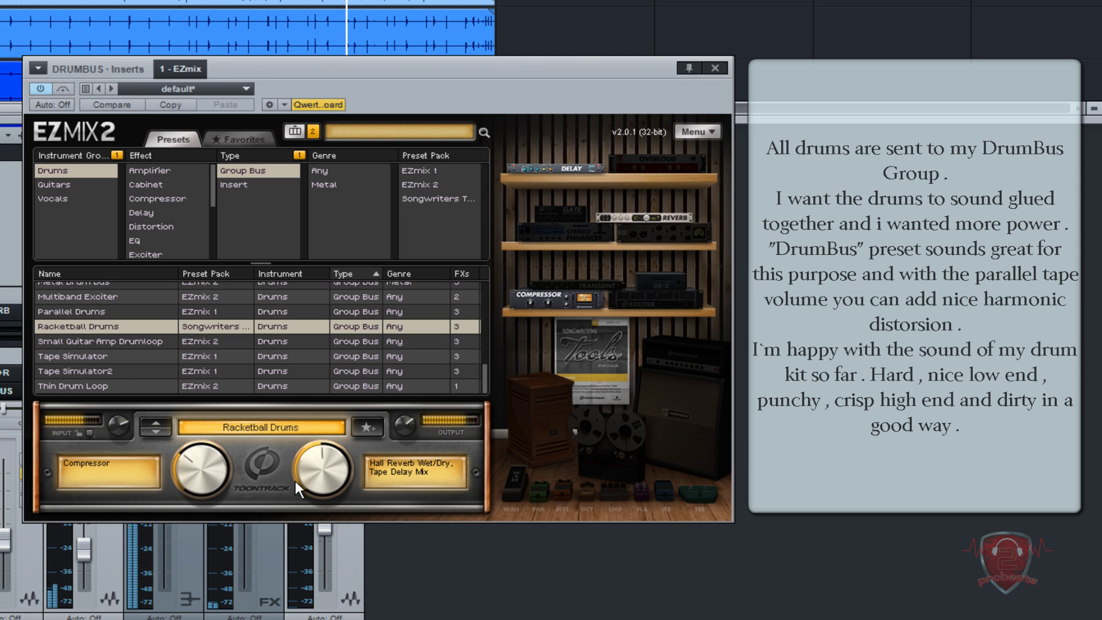
pyautogui.click(83, 313)
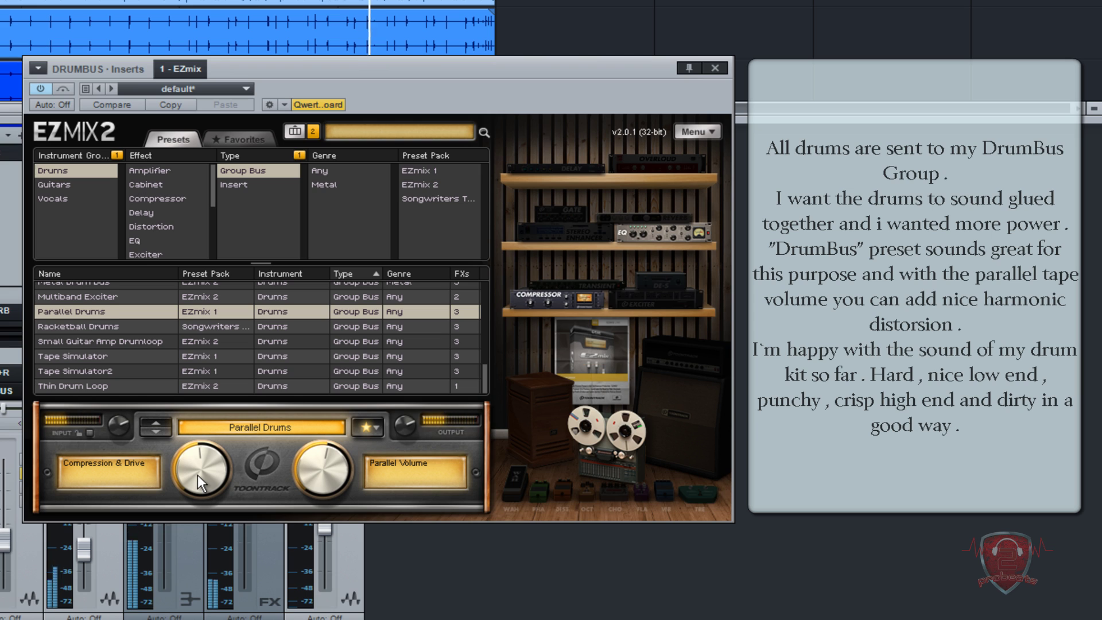
pyautogui.moveTo(197, 474); pyautogui.dragTo(201, 459)
pyautogui.moveTo(299, 470); pyautogui.dragTo(301, 423)
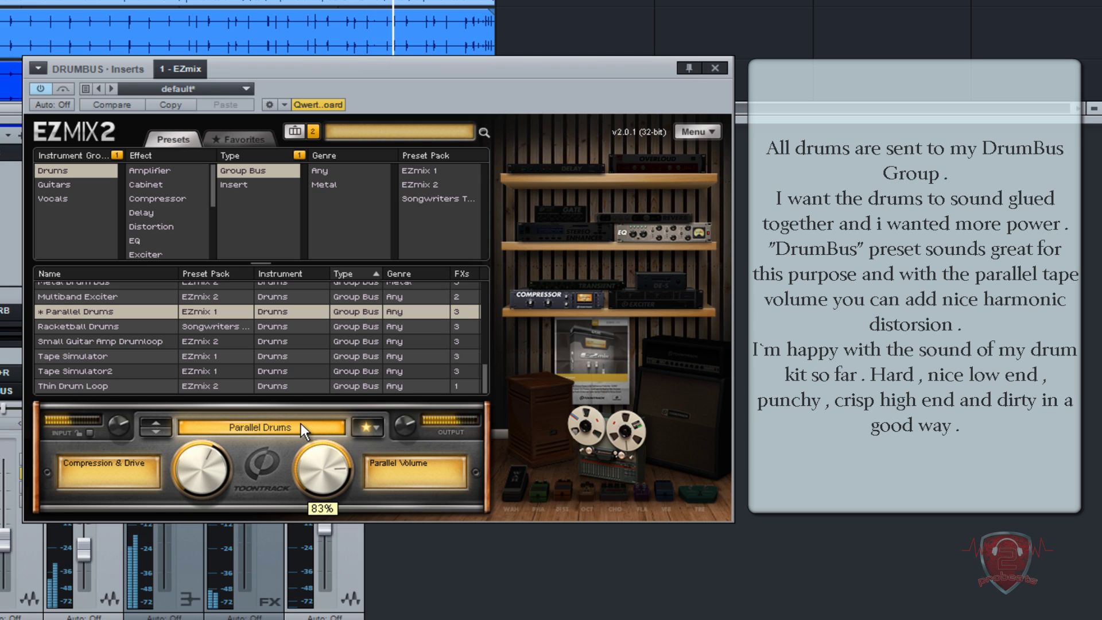
pyautogui.click(97, 299)
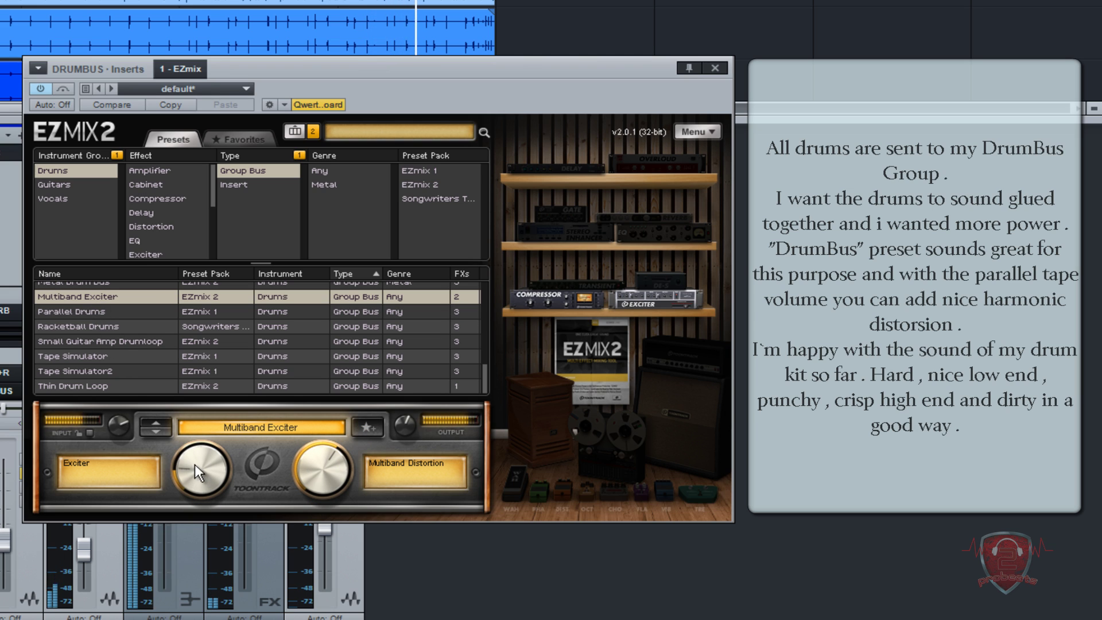
pyautogui.moveTo(195, 464); pyautogui.dragTo(188, 457)
# Audition the Metal Drum Bus, Jazz Drum Loop, Drum Room2 and Distorted Filter Drums presets on the drum bus.
pyautogui.scroll(2, 102, 356)
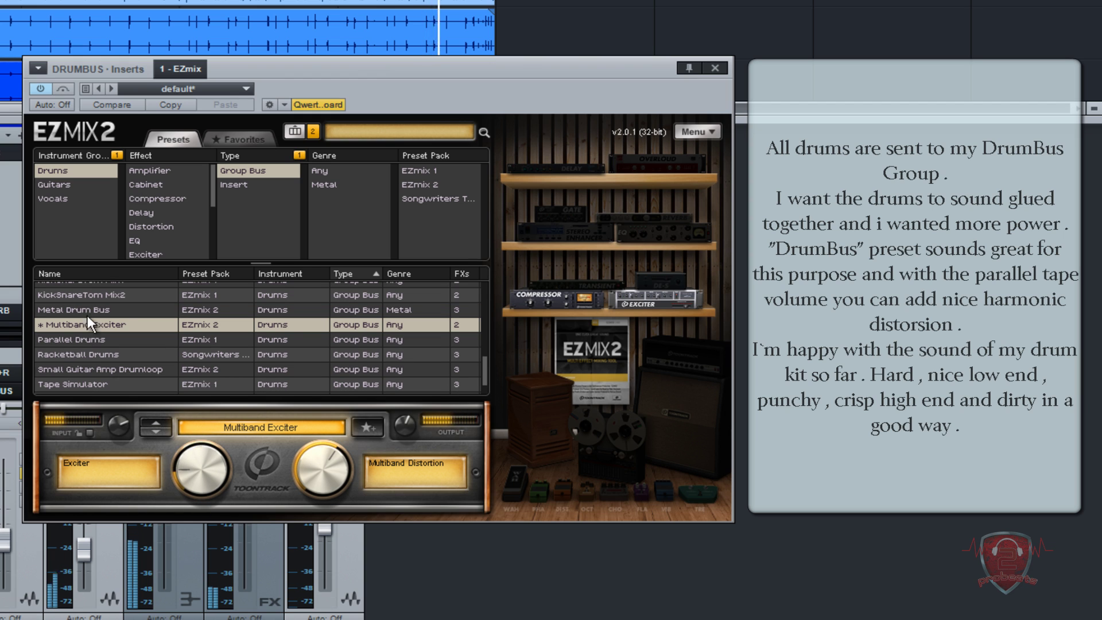
pyautogui.click(87, 315)
pyautogui.scroll(1, 123, 347)
pyautogui.scroll(1, 104, 324)
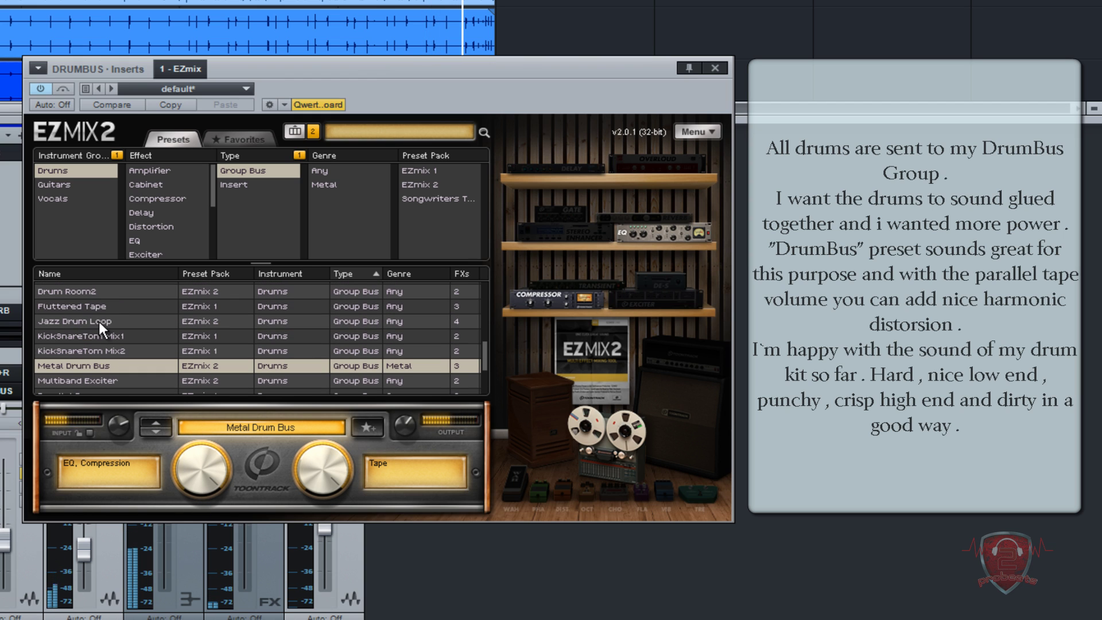
pyautogui.click(85, 322)
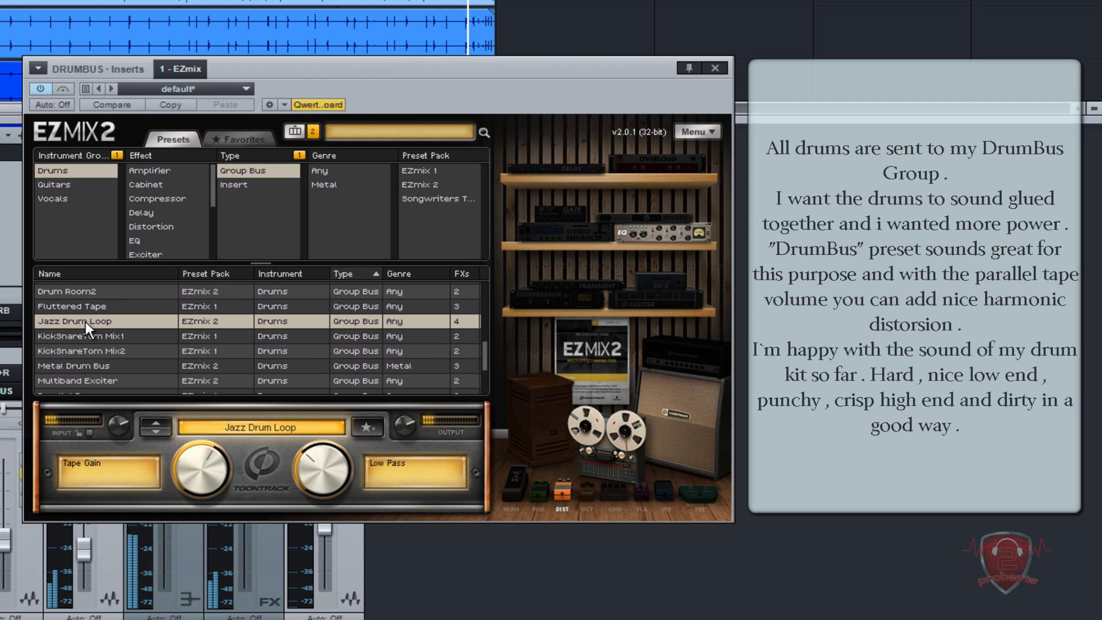
pyautogui.click(77, 291)
pyautogui.scroll(1, 105, 339)
pyautogui.scroll(3, 105, 339)
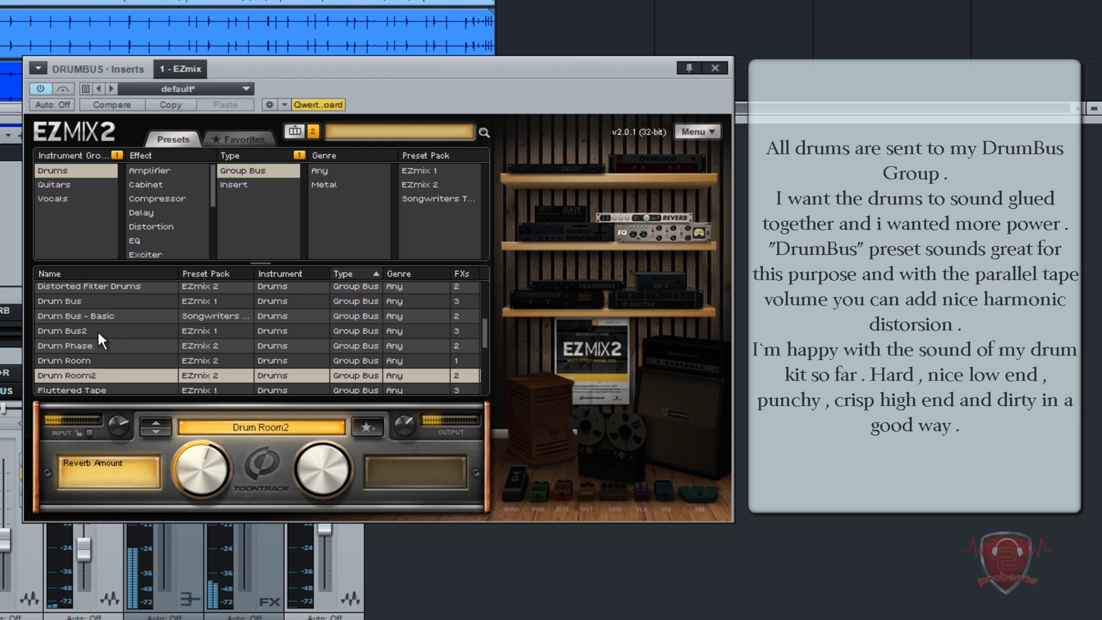
pyautogui.click(91, 313)
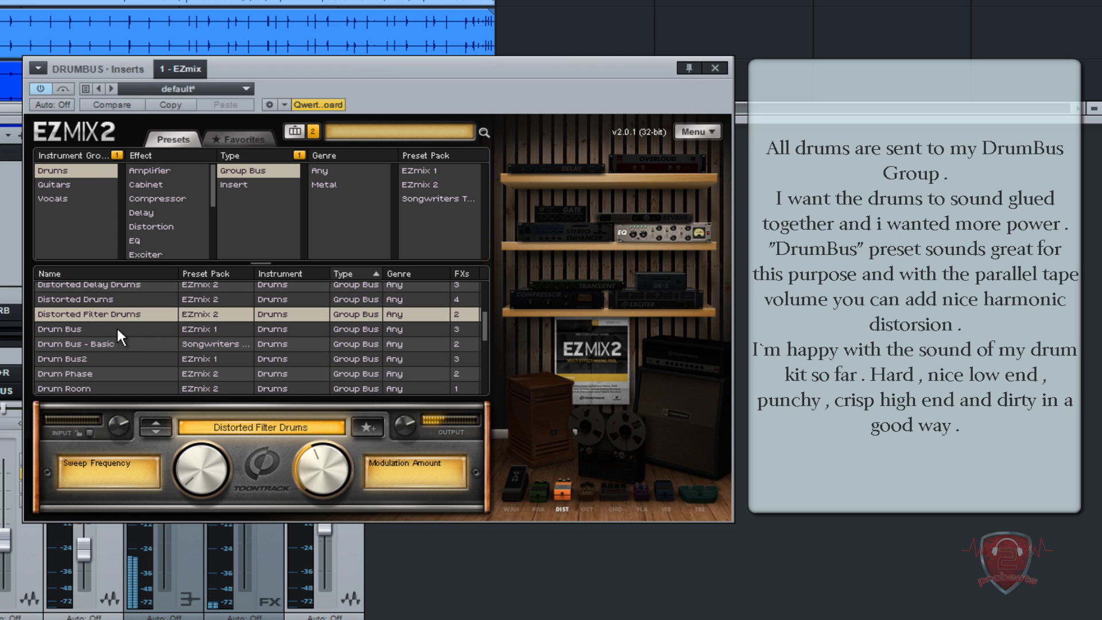
# Load the Drum Bus preset and adjust its EQ Shape and Parallel Tape Volume.
pyautogui.click(84, 328)
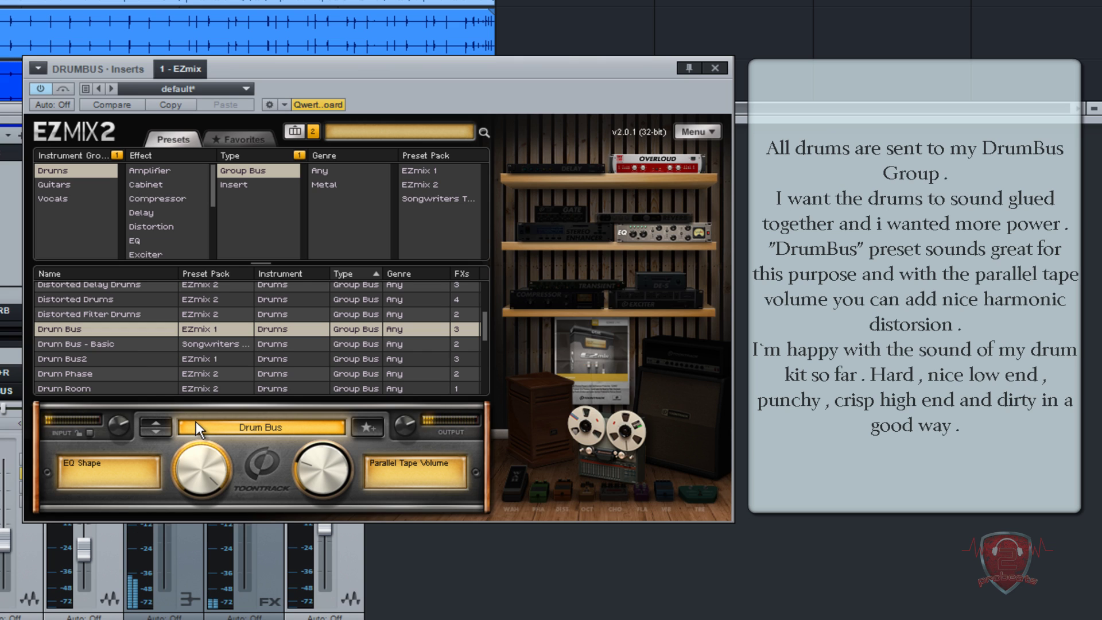
pyautogui.moveTo(309, 463)
pyautogui.mouseDown()
pyautogui.moveTo(320, 419)
pyautogui.moveTo(318, 468)
pyautogui.mouseUp()
pyautogui.moveTo(200, 469); pyautogui.dragTo(188, 400)
pyautogui.moveTo(305, 490); pyautogui.dragTo(311, 467)
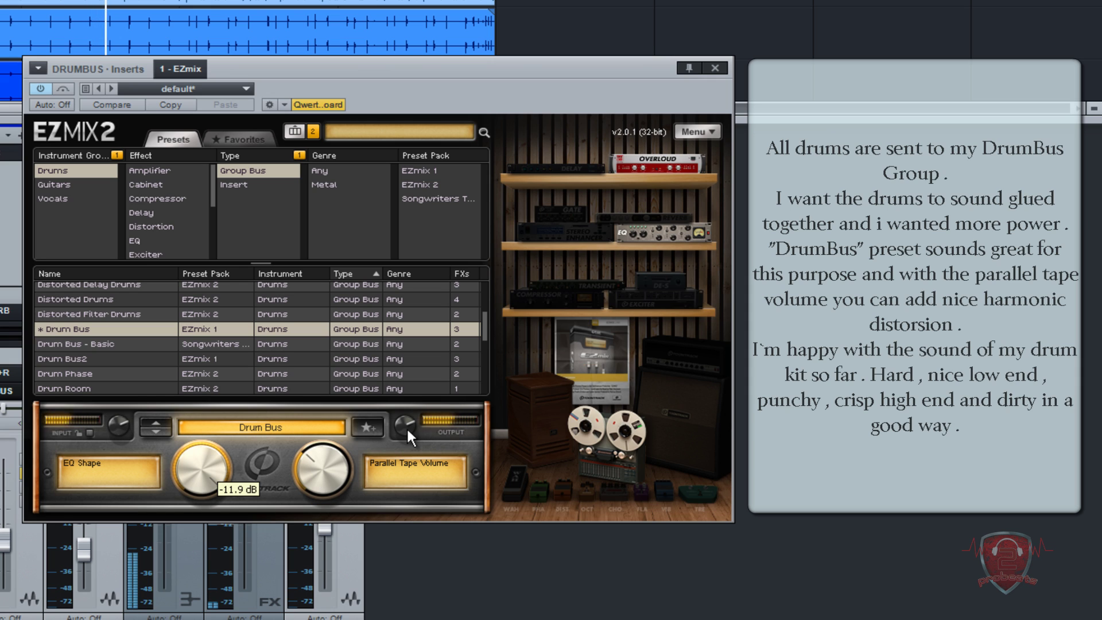
# Adjust the EZmix output level and compare the drum bus with the effect bypassed, closing the plug-in window when done.
pyautogui.moveTo(401, 432)
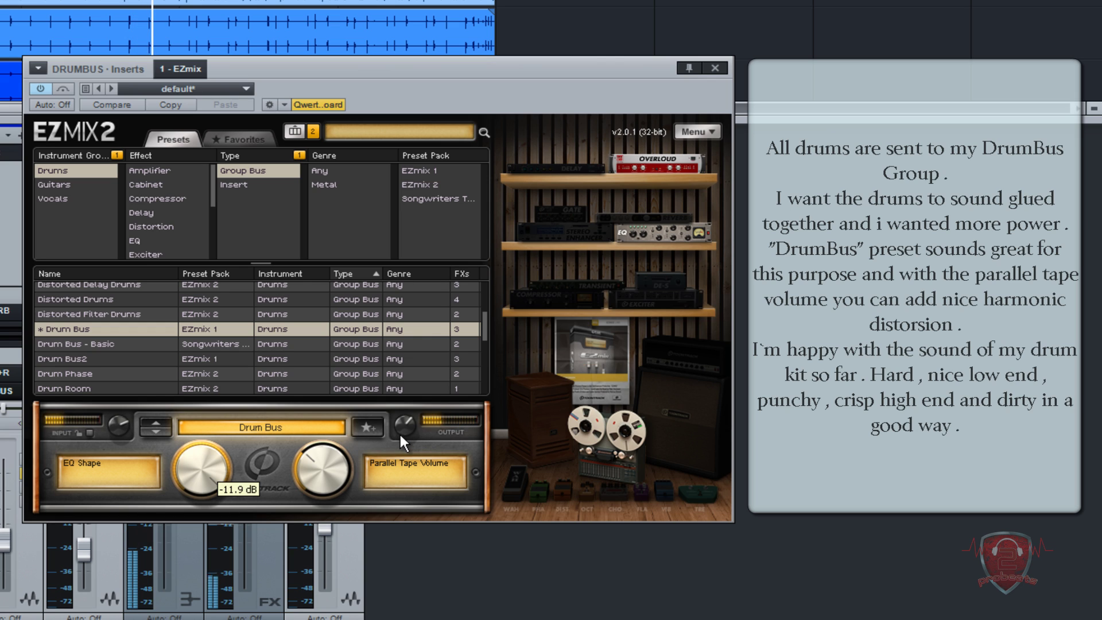
pyautogui.click(71, 90)
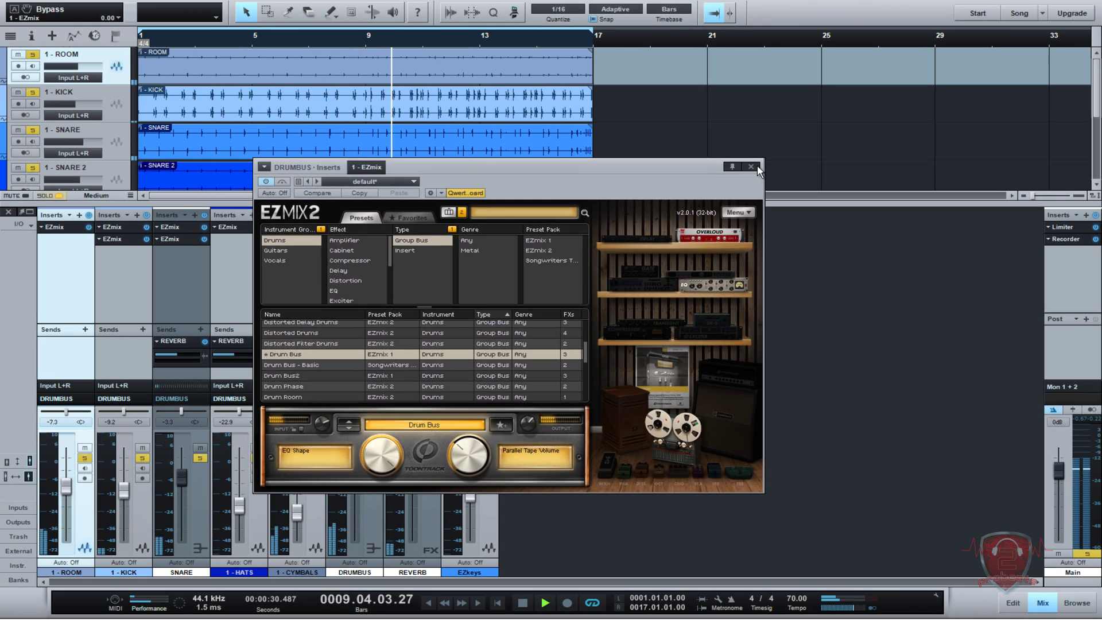
pyautogui.click(739, 135)
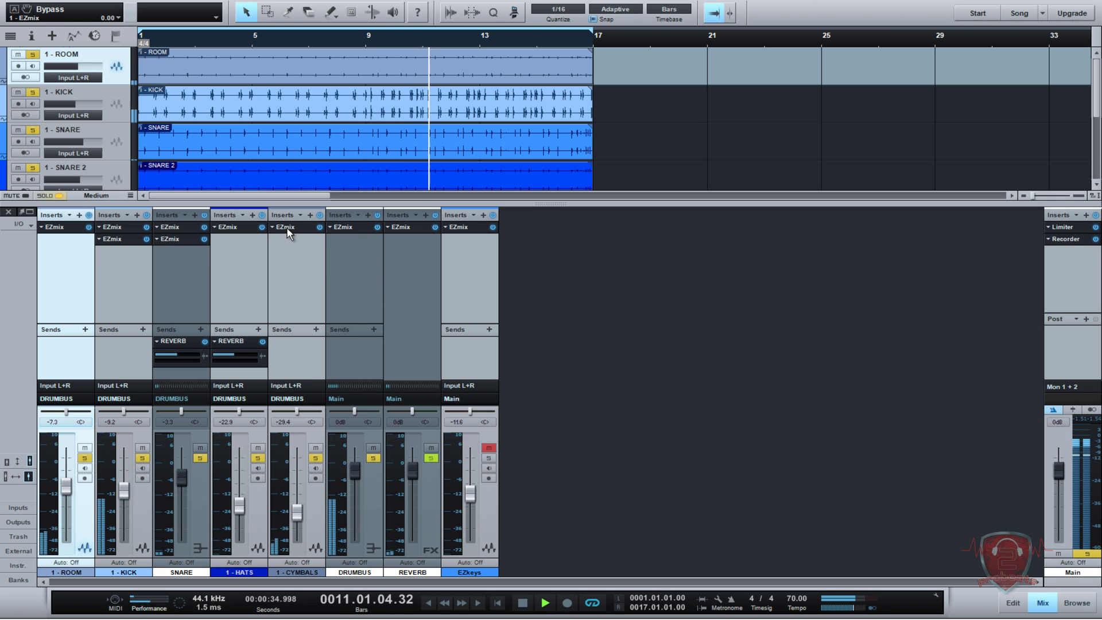
# Add a second EZmix insert to DRUMBUS, reset it to the -None preset, and search its presets for "stereo".
pyautogui.click(345, 227)
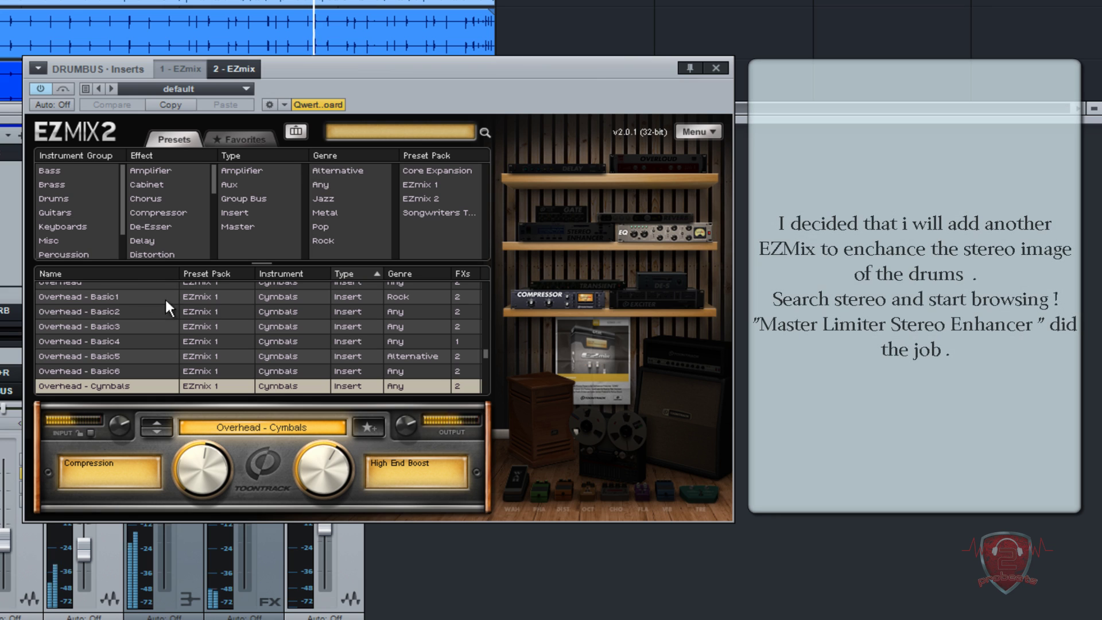
pyautogui.scroll(15, 476, 333)
pyautogui.click(56, 288)
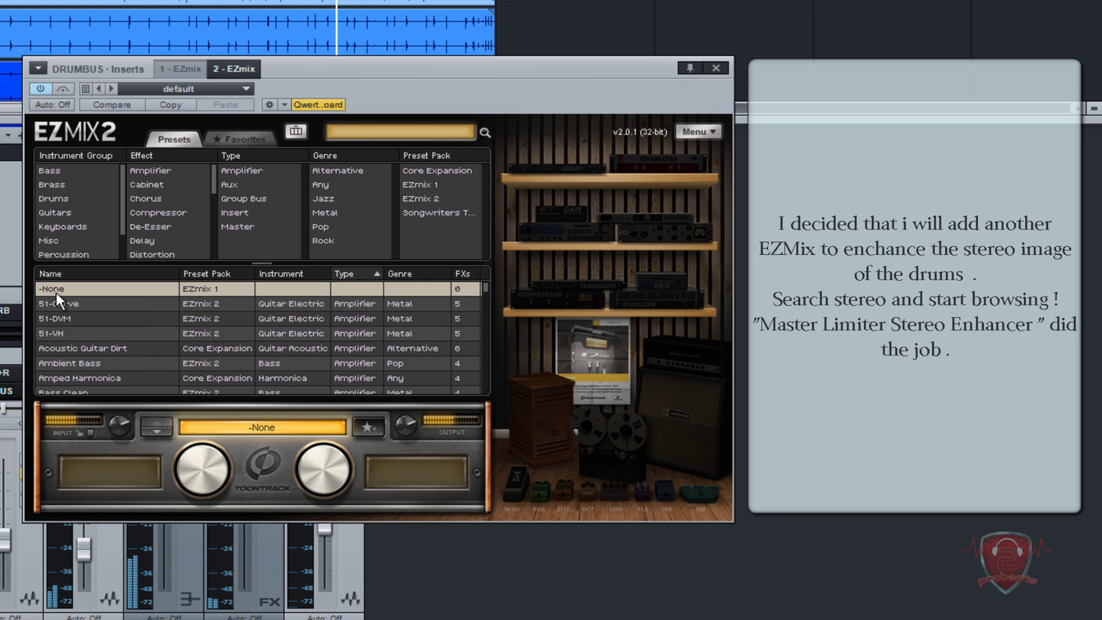
pyautogui.click(343, 135)
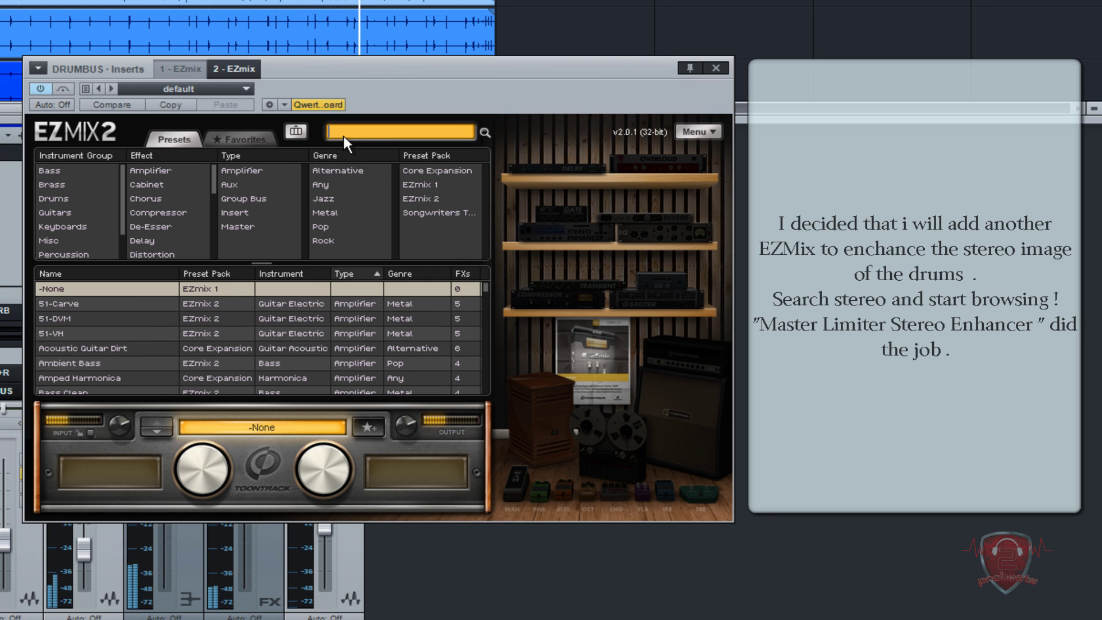
pyautogui.write('stere')
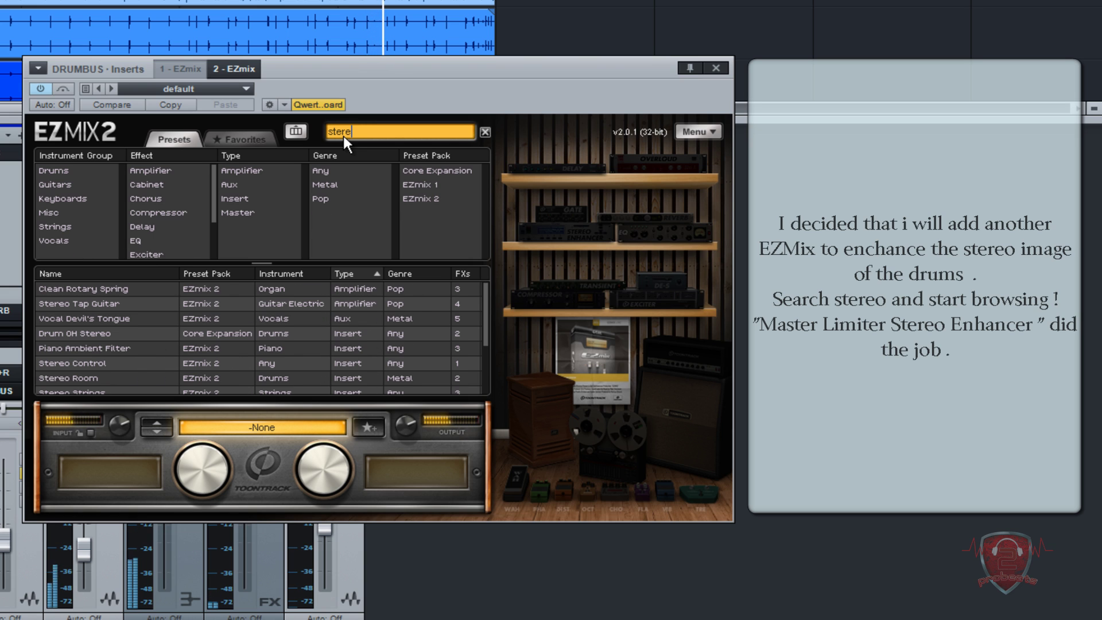
pyautogui.write('o')
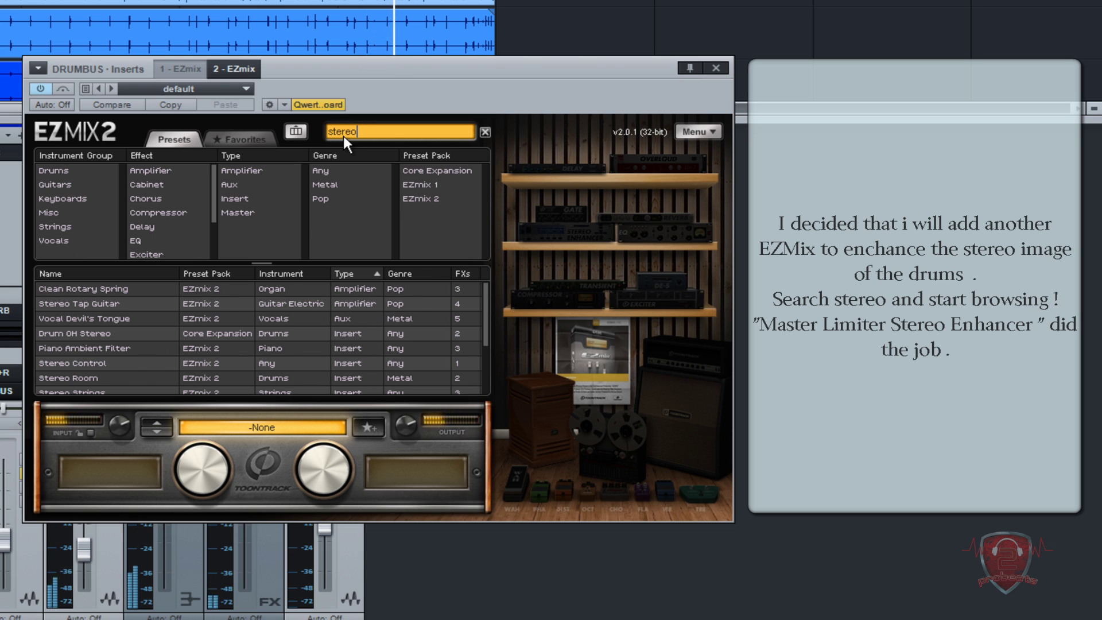
# Audition Drum OH Stereo, Stereo Room, Vocal Doubler and Master Ambience, adjusting the Compression and Ambience of the last one.
pyautogui.click(109, 333)
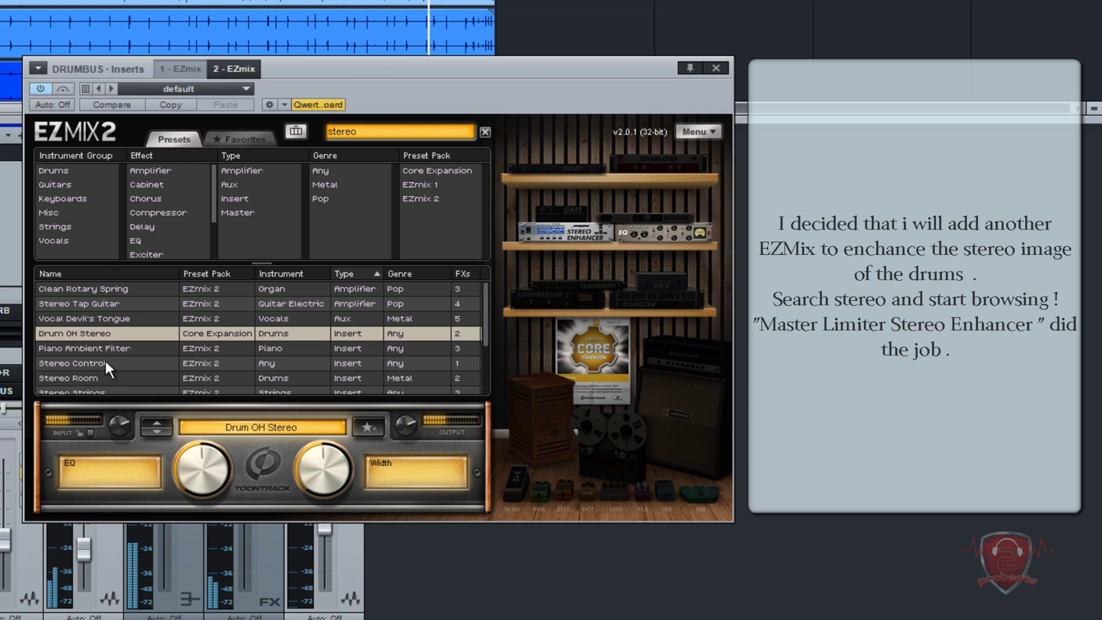
pyautogui.scroll(-1, 106, 363)
pyautogui.click(81, 352)
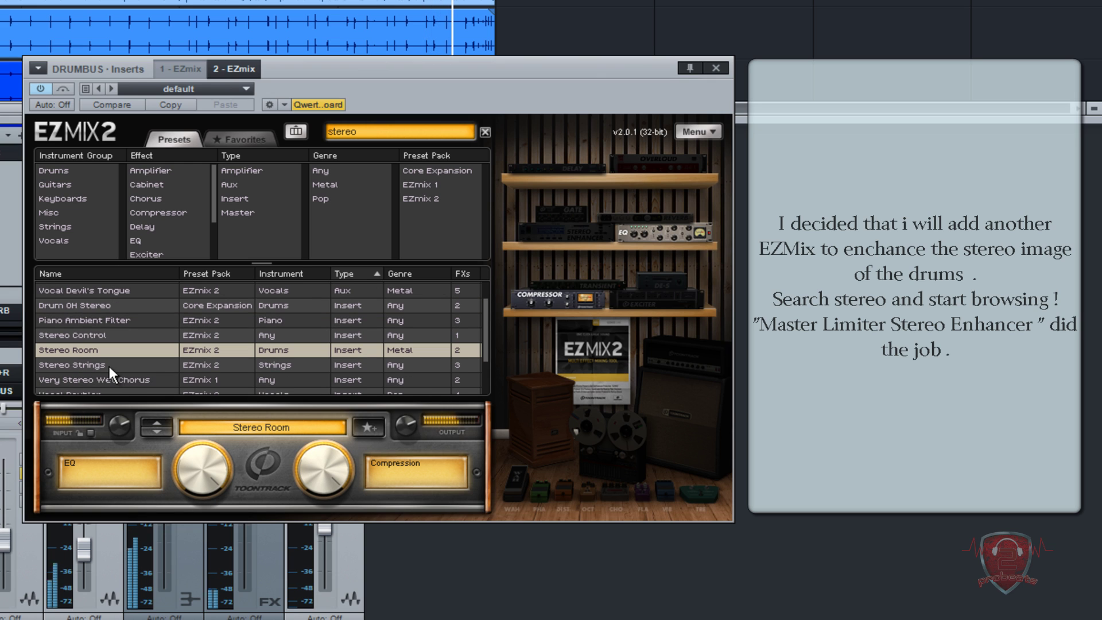
pyautogui.scroll(-1, 129, 355)
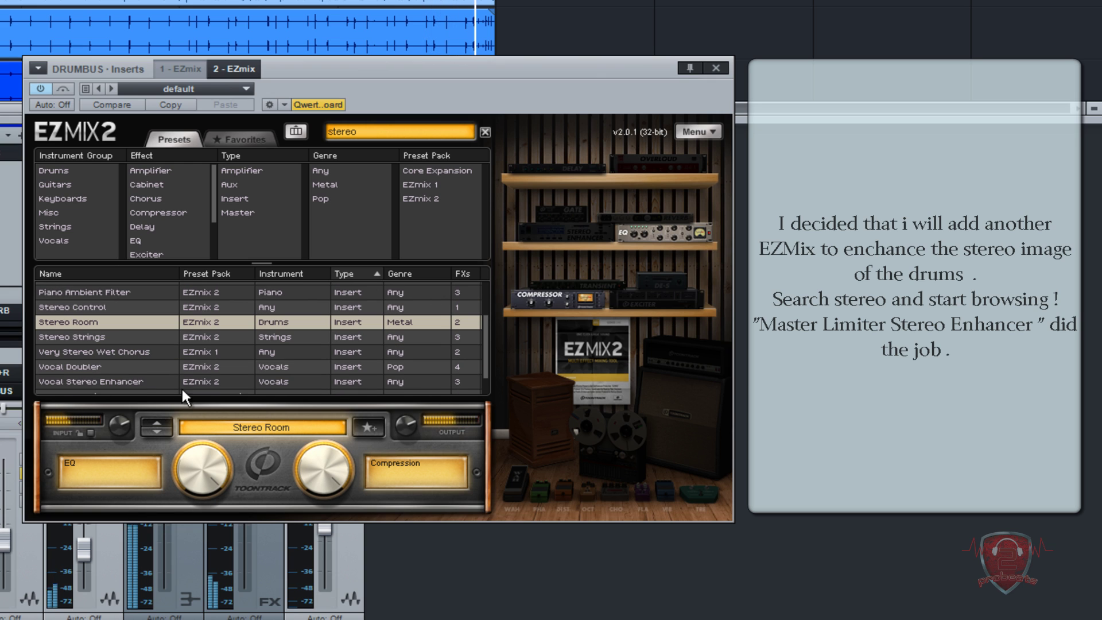
pyautogui.click(132, 365)
pyautogui.scroll(-1, 115, 366)
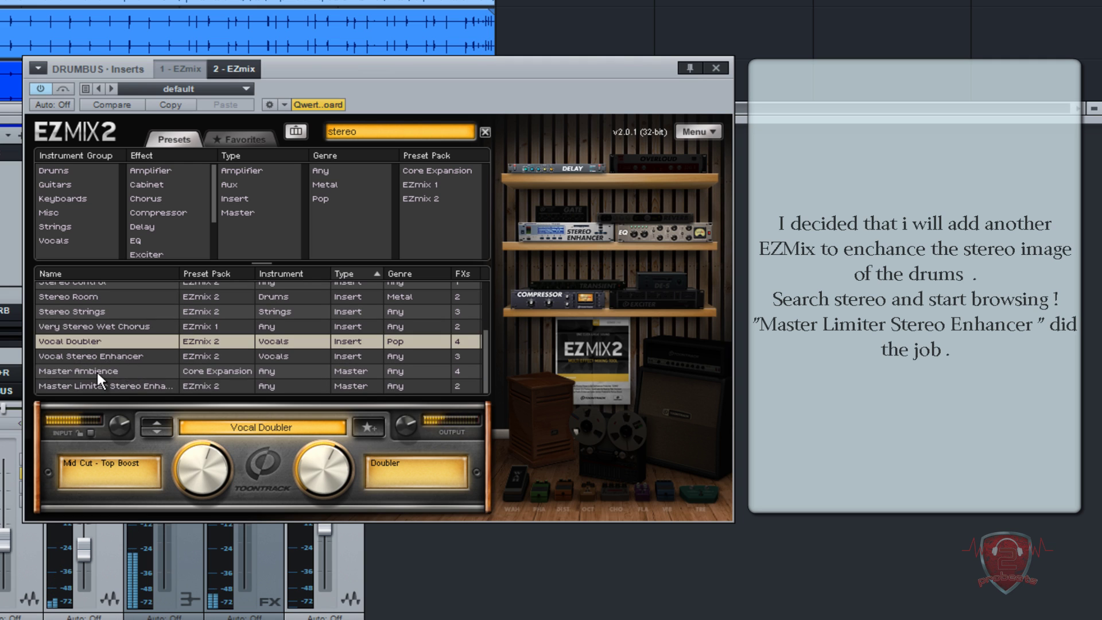
pyautogui.click(98, 370)
pyautogui.moveTo(197, 455); pyautogui.dragTo(173, 567)
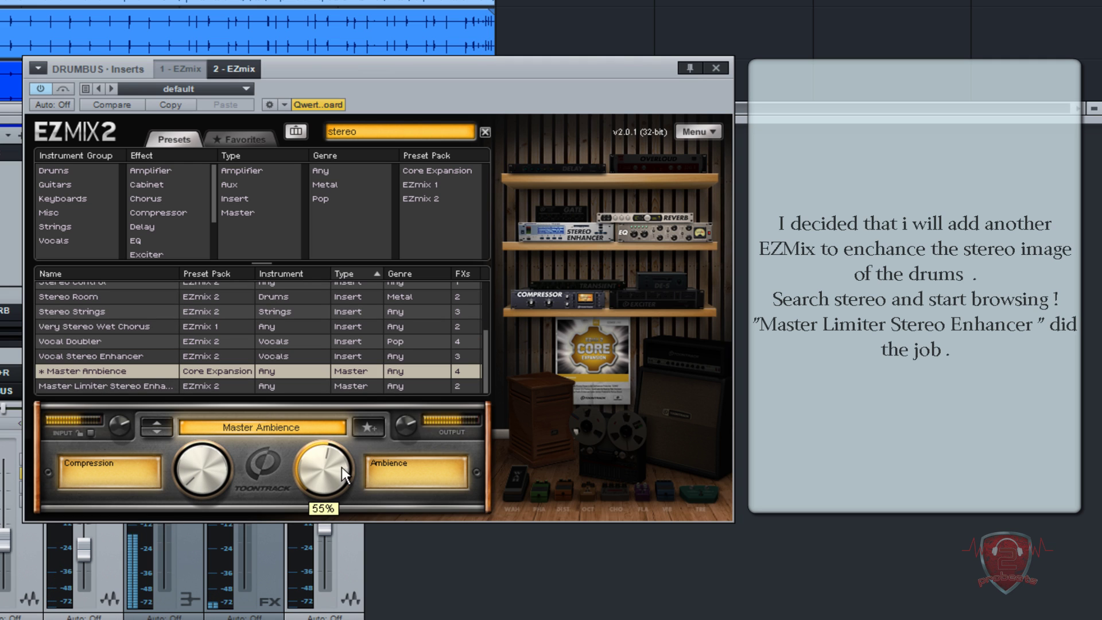
pyautogui.moveTo(324, 465); pyautogui.dragTo(331, 436)
# Load the Master Limiter Stereo Enhancer preset, set Stereo Width to 85%, adjust Limiter Gain, and close the EZmix window.
pyautogui.click(138, 384)
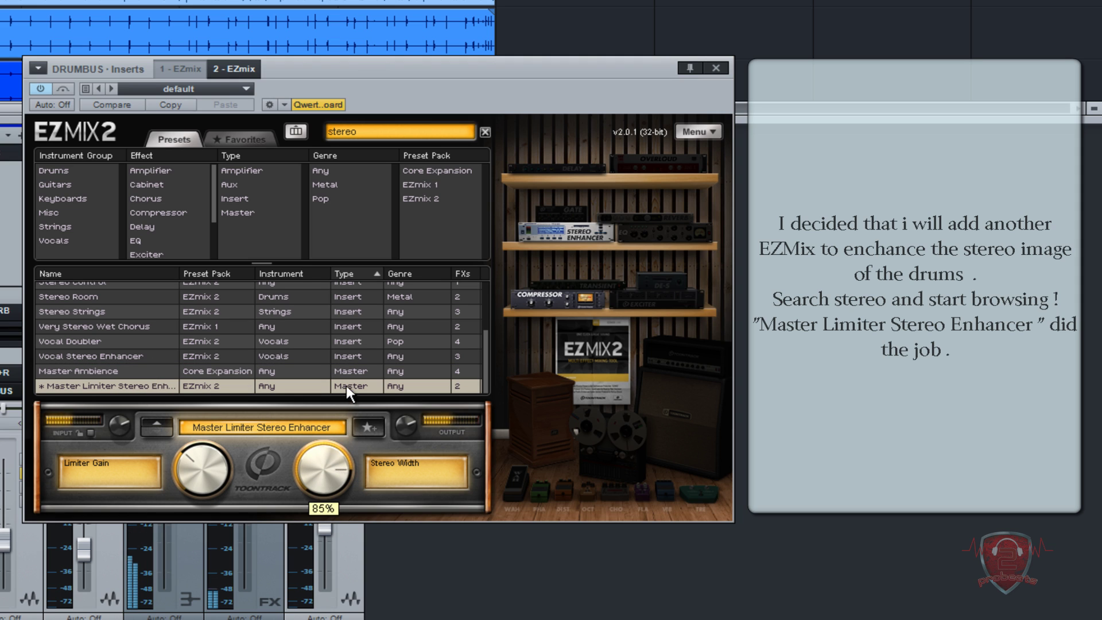
pyautogui.moveTo(211, 467); pyautogui.dragTo(205, 474)
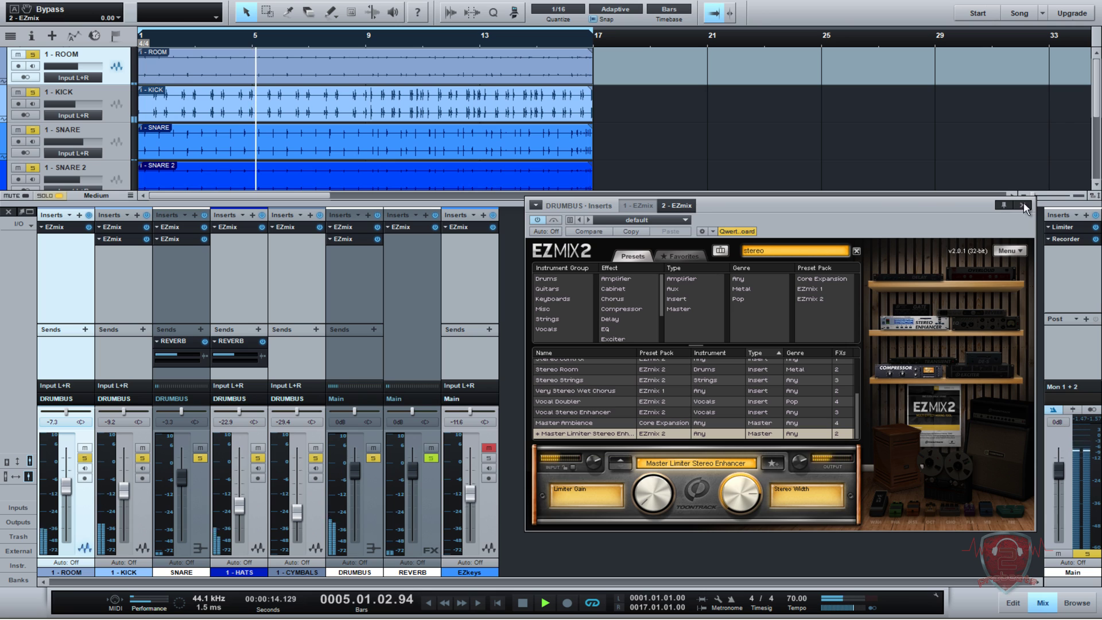
pyautogui.click(1021, 204)
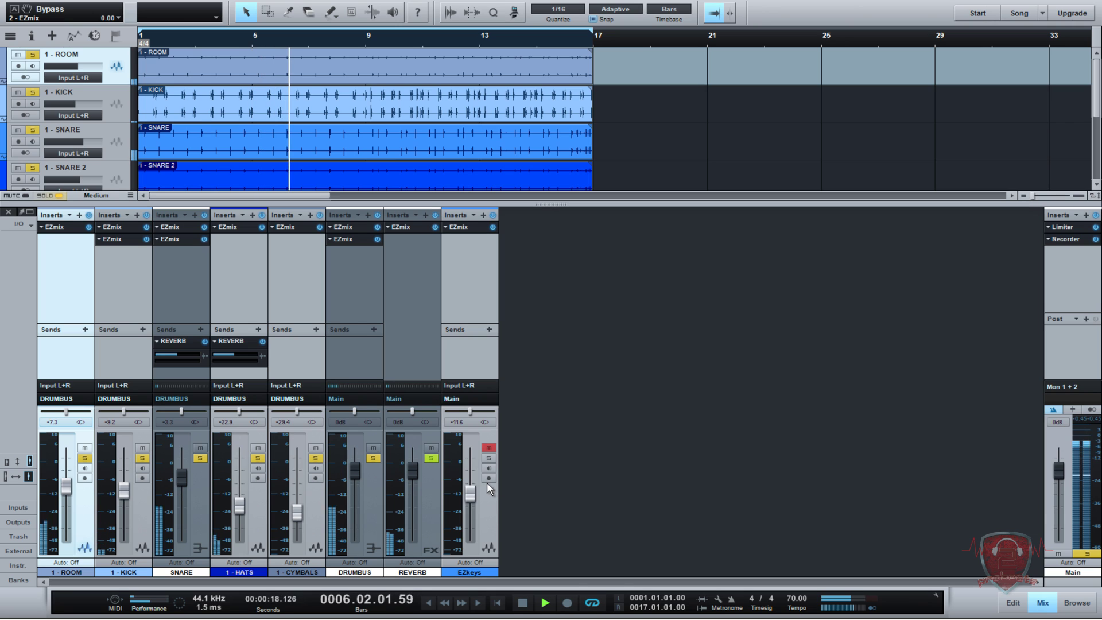
# Clear all channel solos, play the full mix from the start, and set the EZkeys channel's volume to -10.0 dB.
pyautogui.press('space')
pyautogui.hotkey('shift', 's')
pyautogui.press('Home')
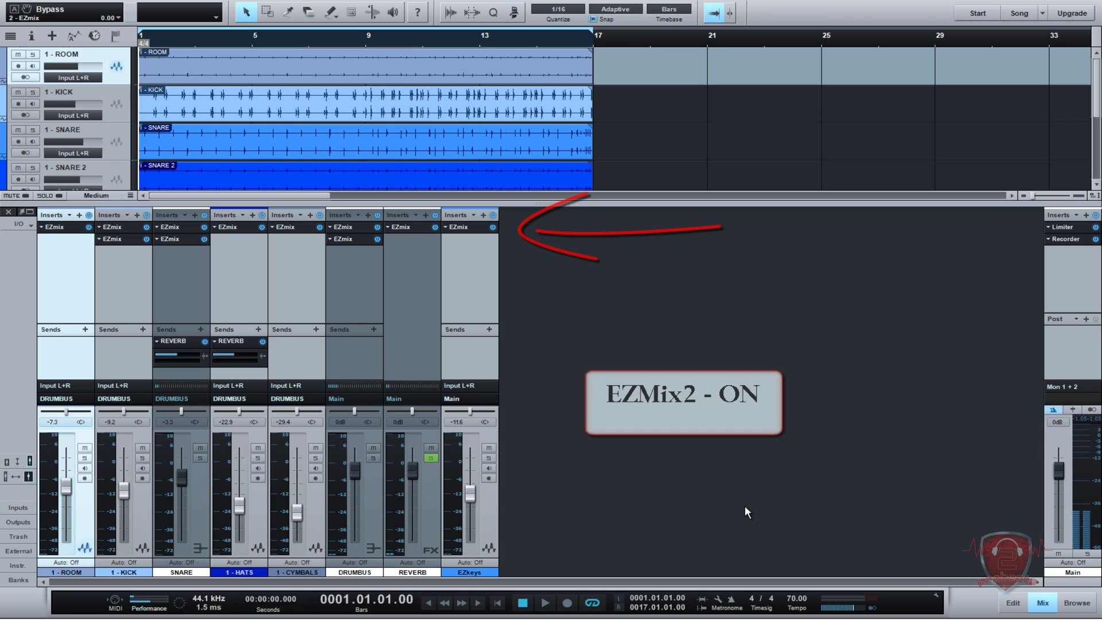
pyautogui.press('space')
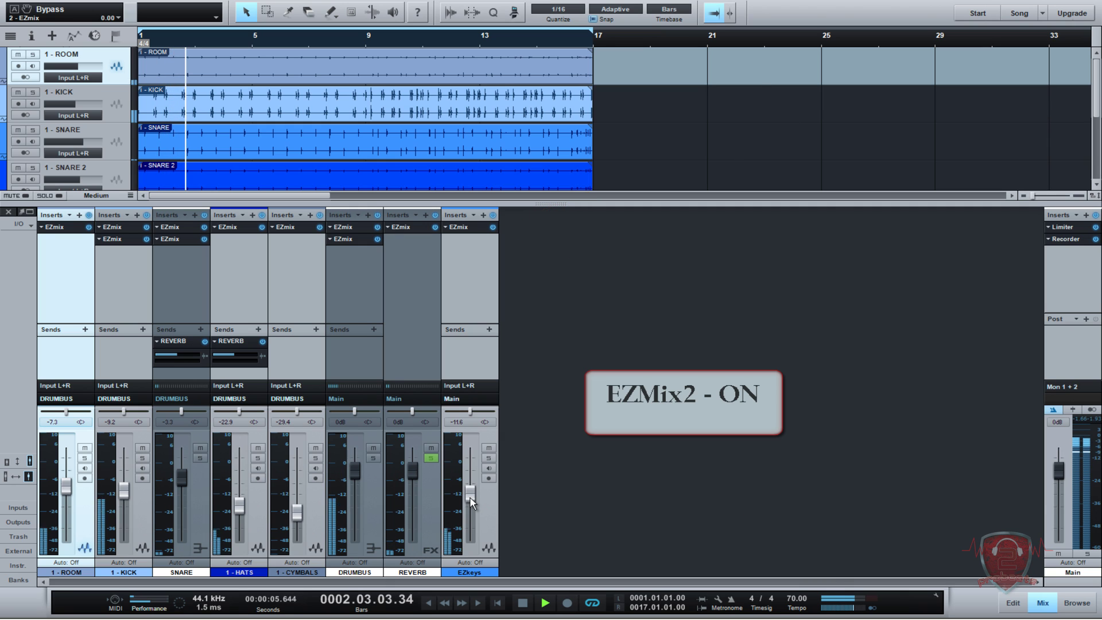
pyautogui.moveTo(471, 498); pyautogui.dragTo(471, 496)
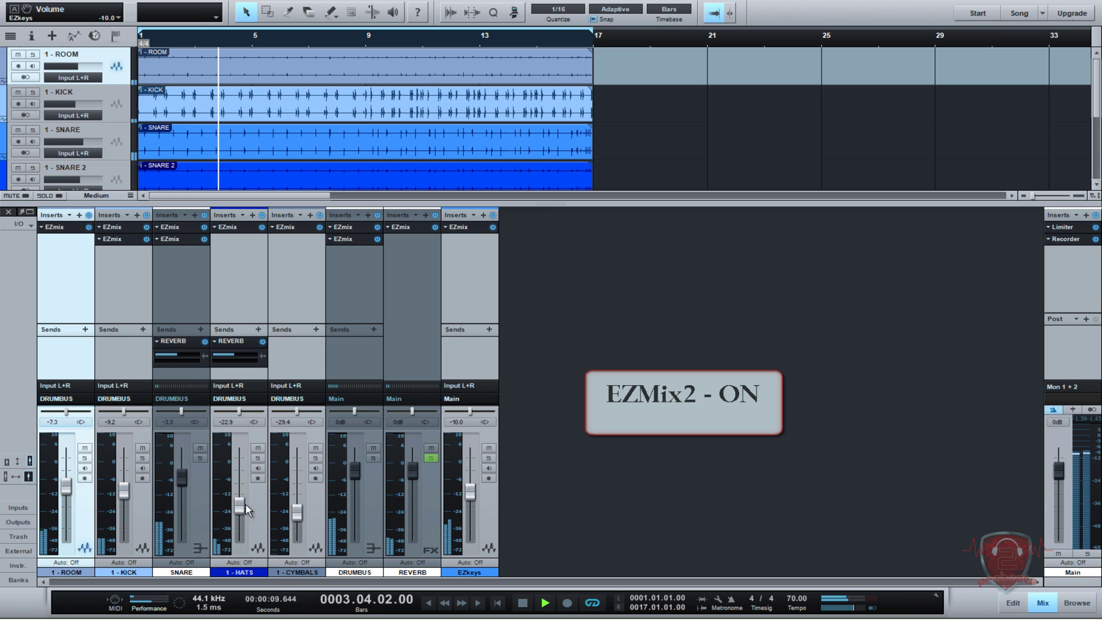
# Set the channel volumes to -23.7 dB for 1 - HATS, -2.9 dB for SNARE and -8.7 dB for EZkeys.
pyautogui.moveTo(240, 504); pyautogui.dragTo(240, 506)
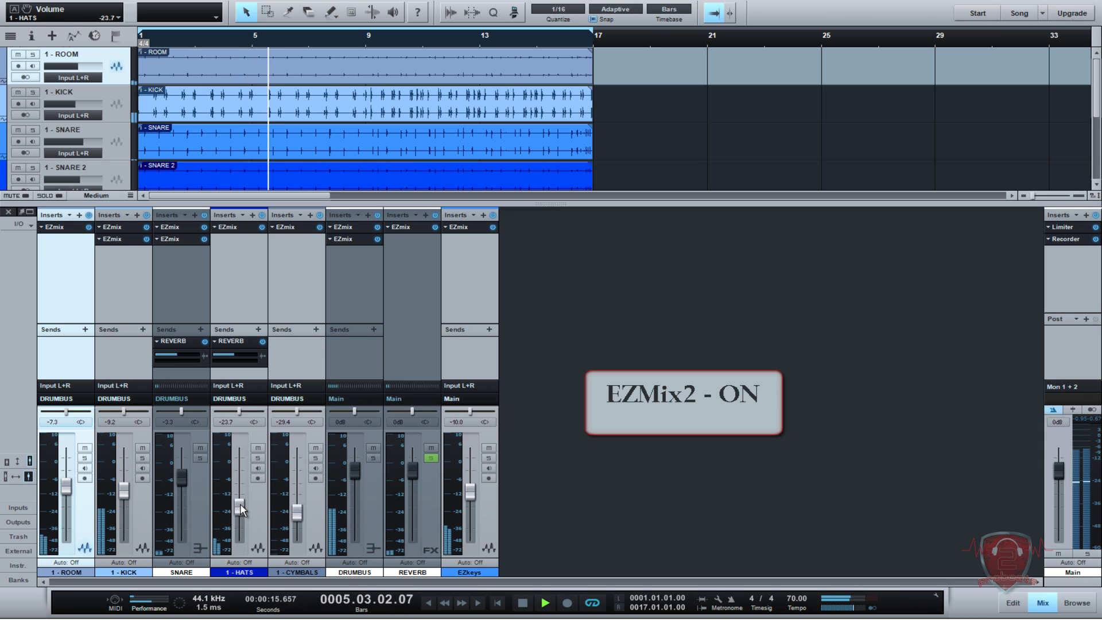
pyautogui.scroll(2, 180, 484)
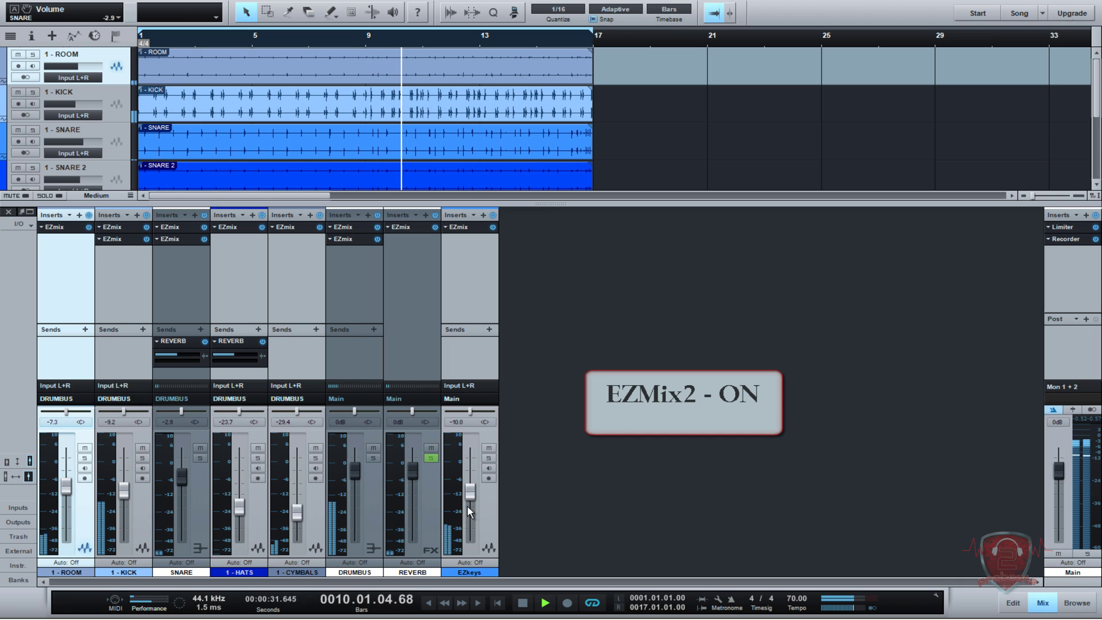
pyautogui.moveTo(467, 505); pyautogui.dragTo(467, 497)
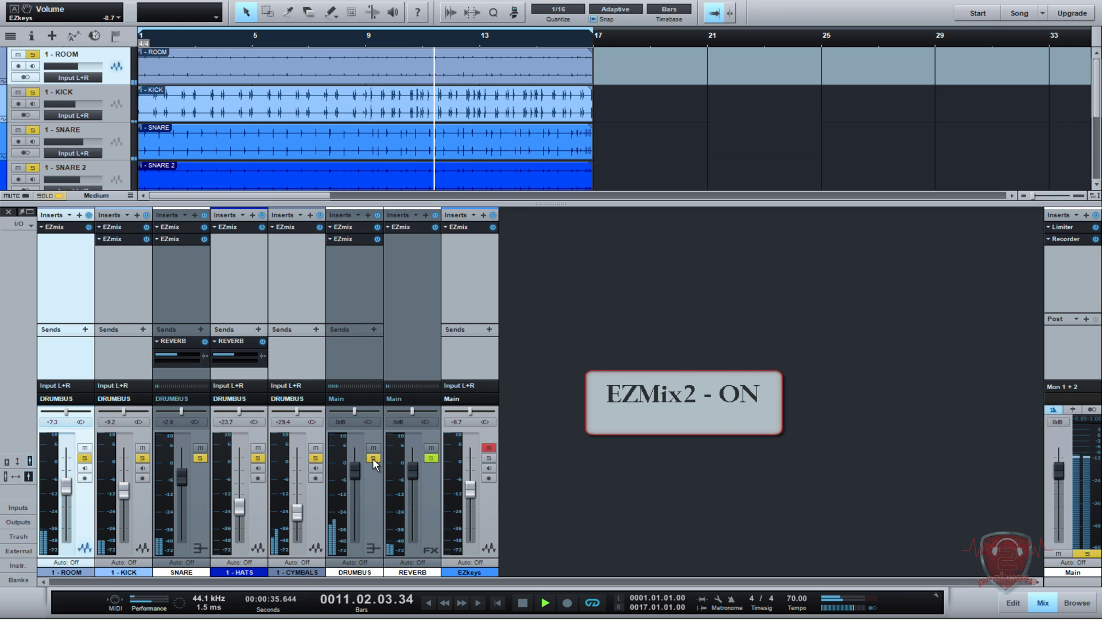
# Set Parallel Tape Volume to about 0.255 in DRUMBUS's first EZmix insert with the Drum Bus preset, and close the plug-in window.
pyautogui.click(358, 239)
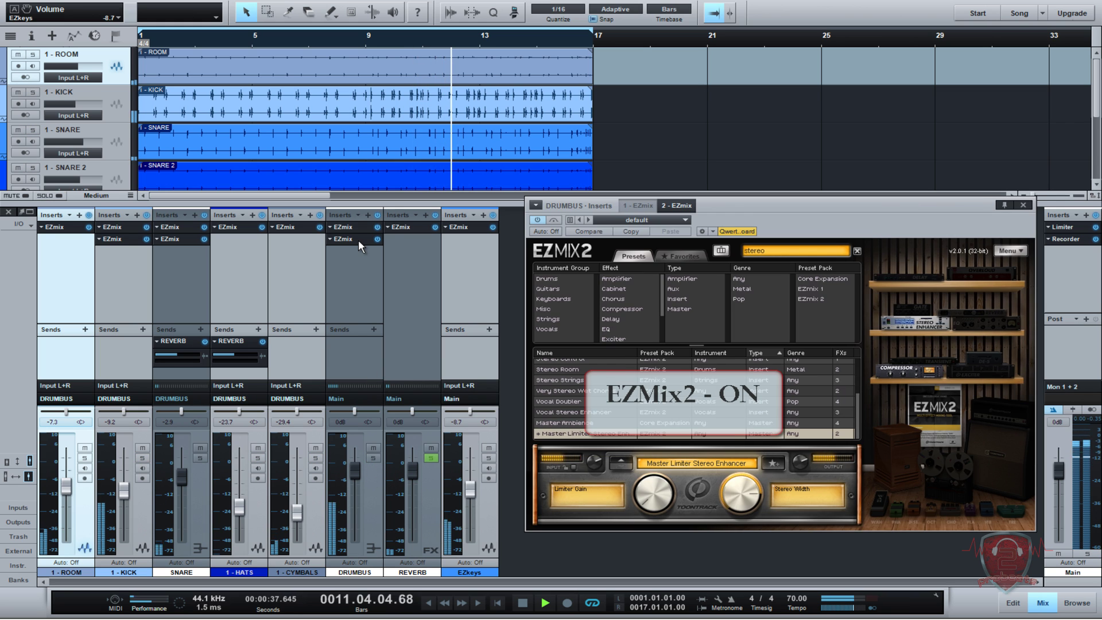
pyautogui.click(346, 227)
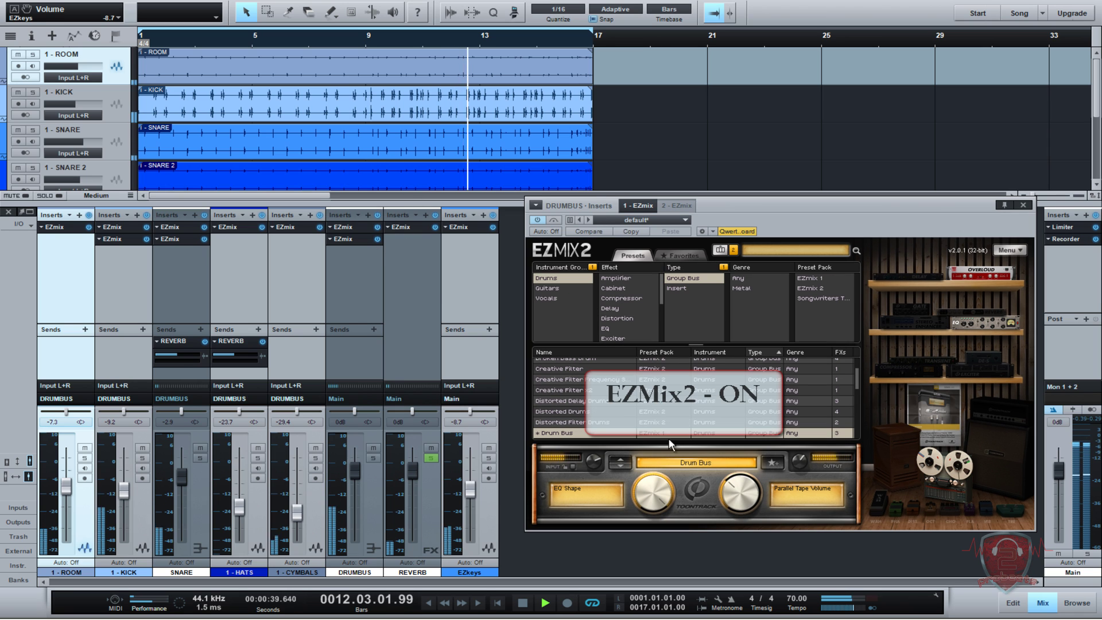
pyautogui.moveTo(739, 505)
pyautogui.scroll(1, 739, 505)
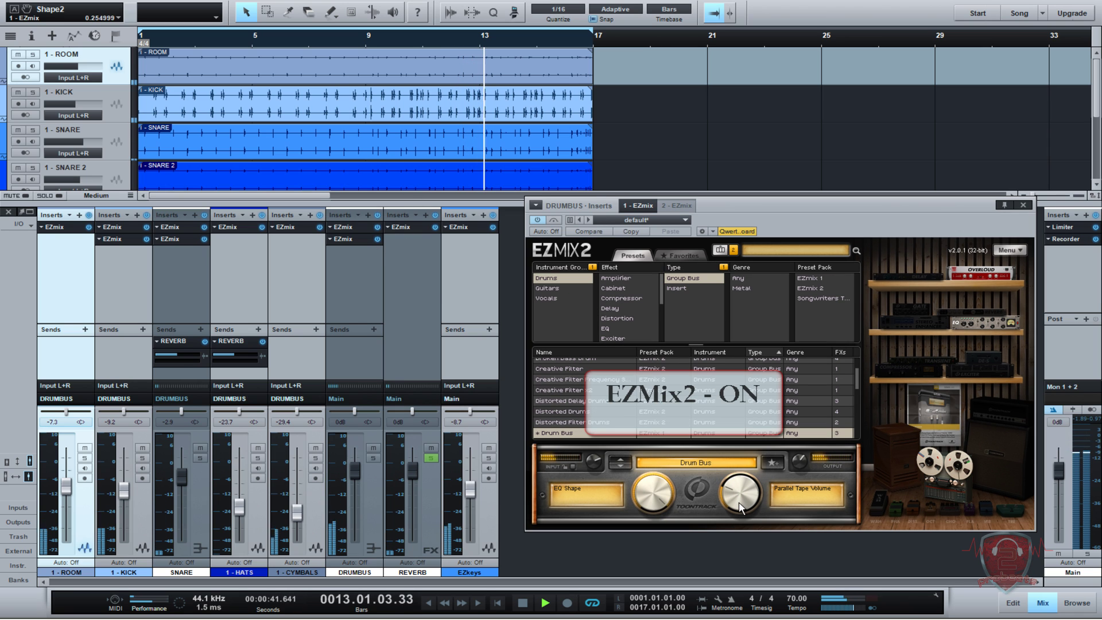
pyautogui.click(1022, 205)
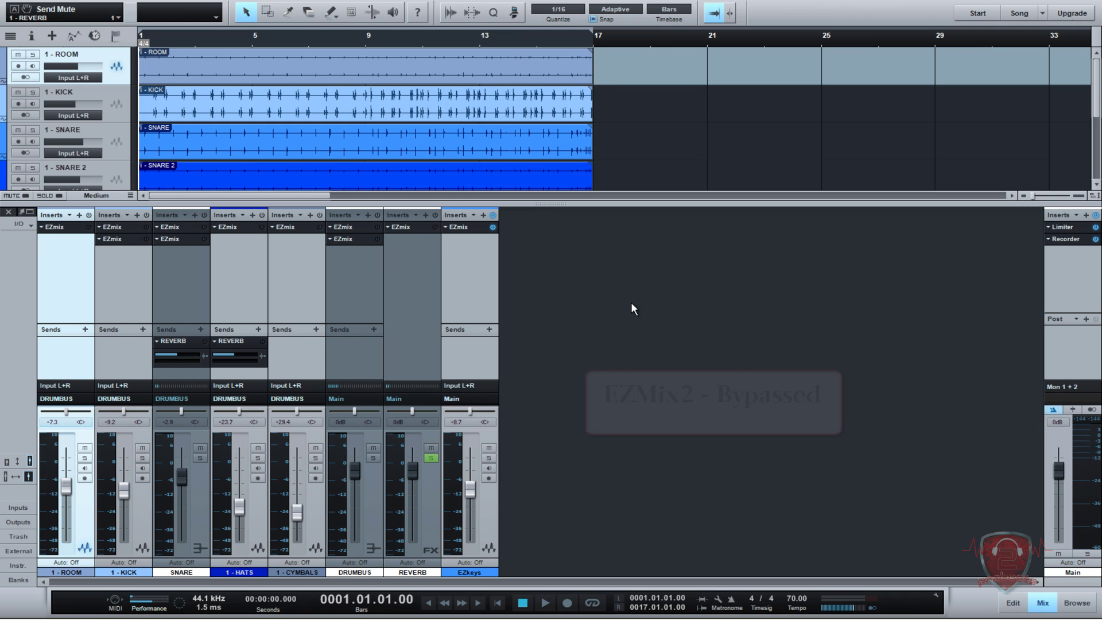
# Play the bypassed mix from the start and reactivate the EZmix inserts on the ROOM, KICK and SNARE channels during playback.
pyautogui.press('space')
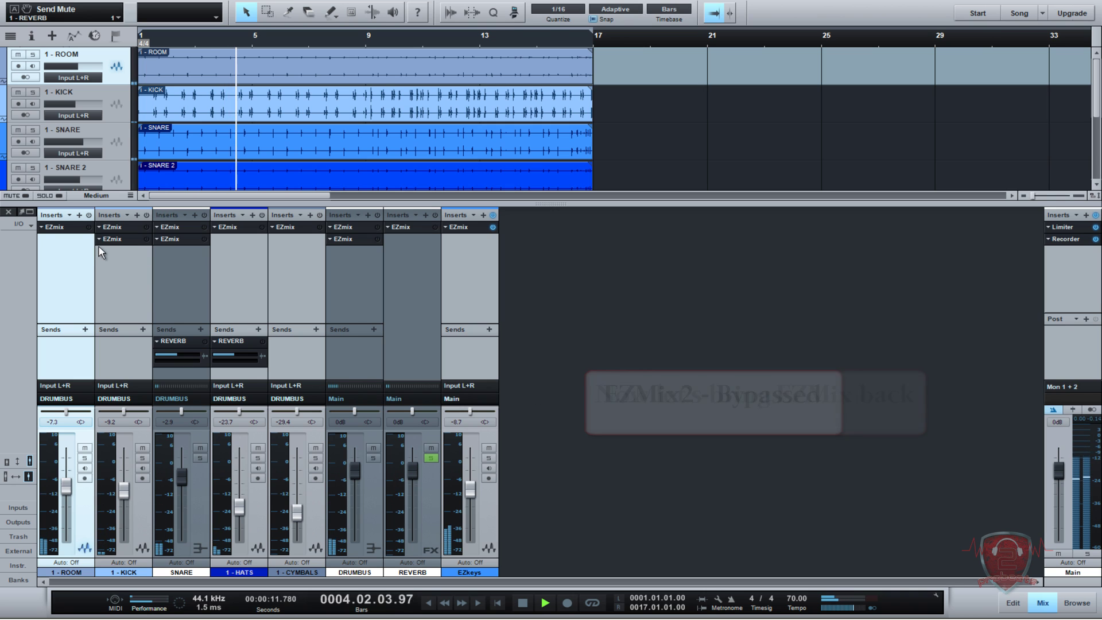
pyautogui.click(89, 226)
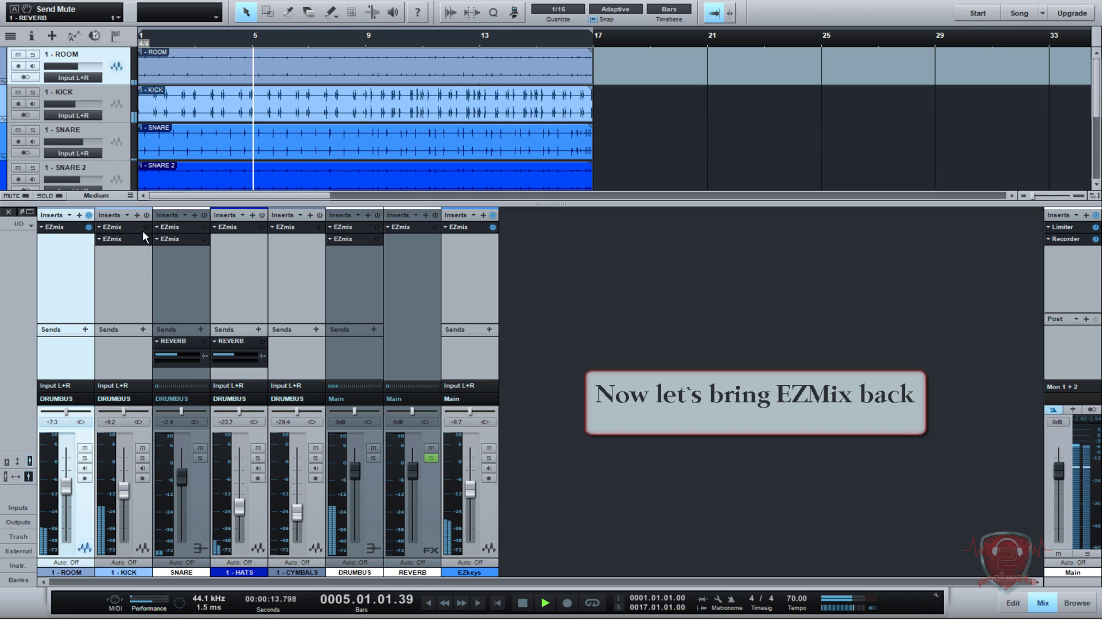
pyautogui.click(146, 216)
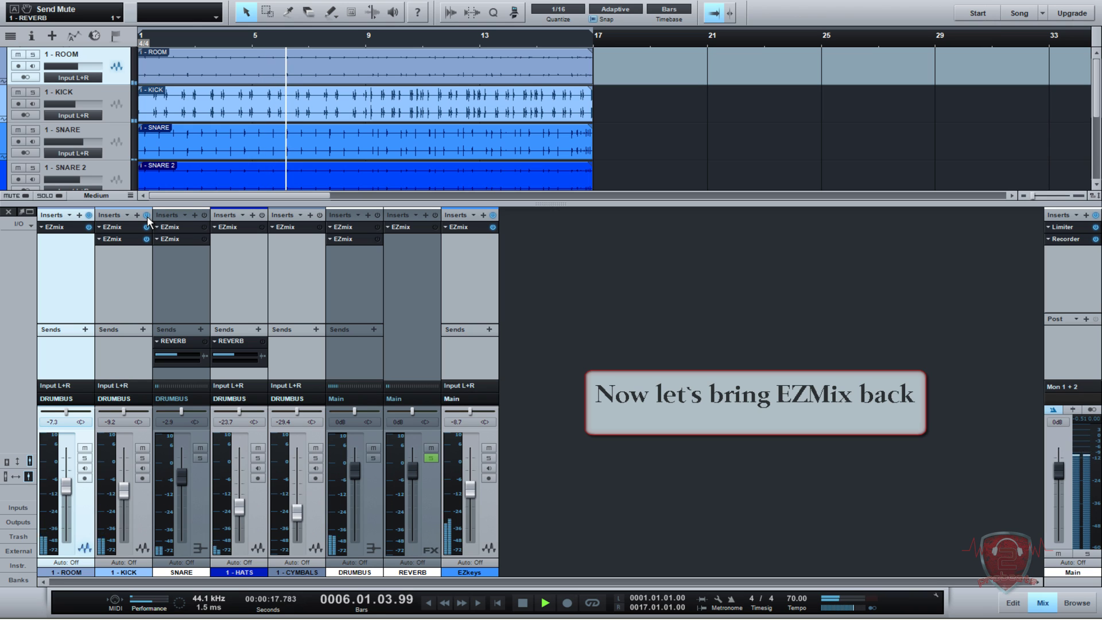
pyautogui.click(205, 215)
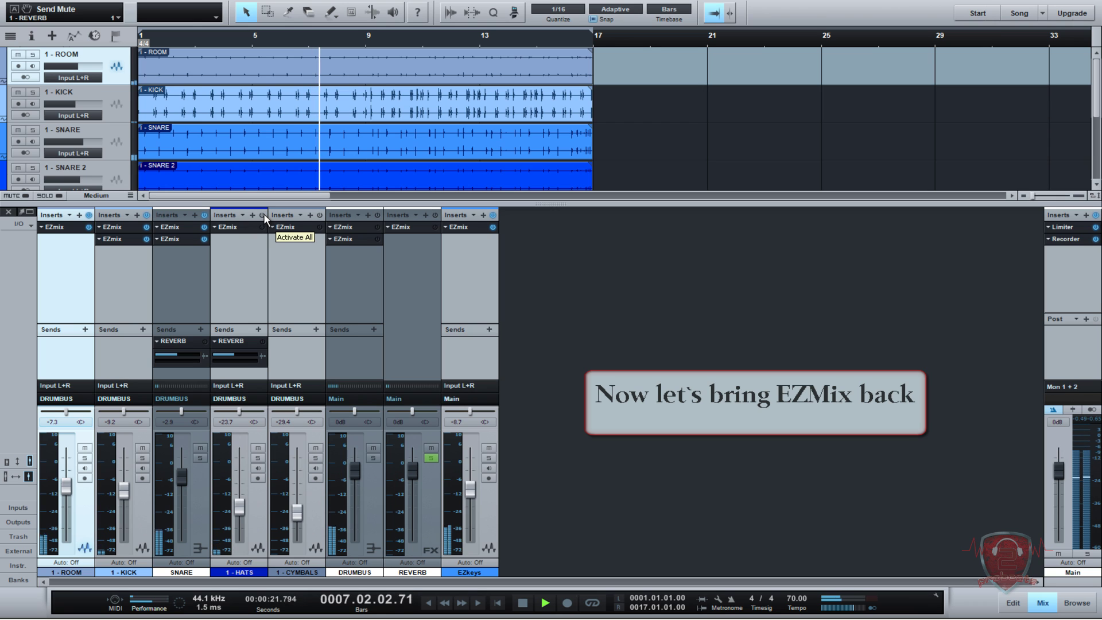
# Reactivate the EZmix inserts on REVERB, HATS, CYMBALS and DRUMBUS, along with the REVERB sends on SNARE and HATS.
pyautogui.click(435, 215)
pyautogui.click(263, 341)
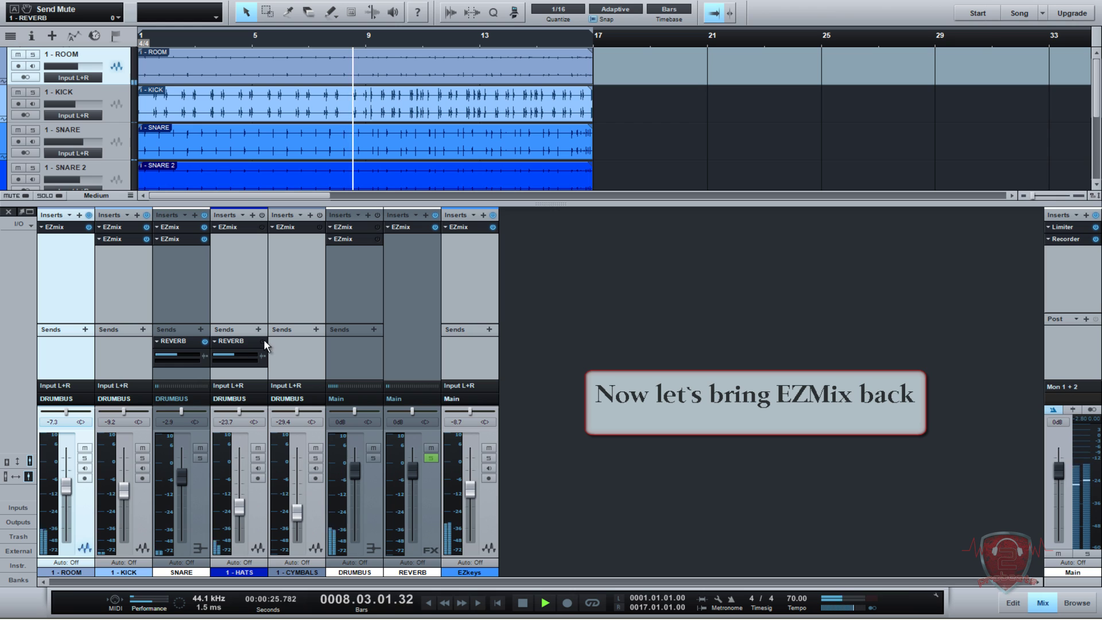
pyautogui.click(261, 215)
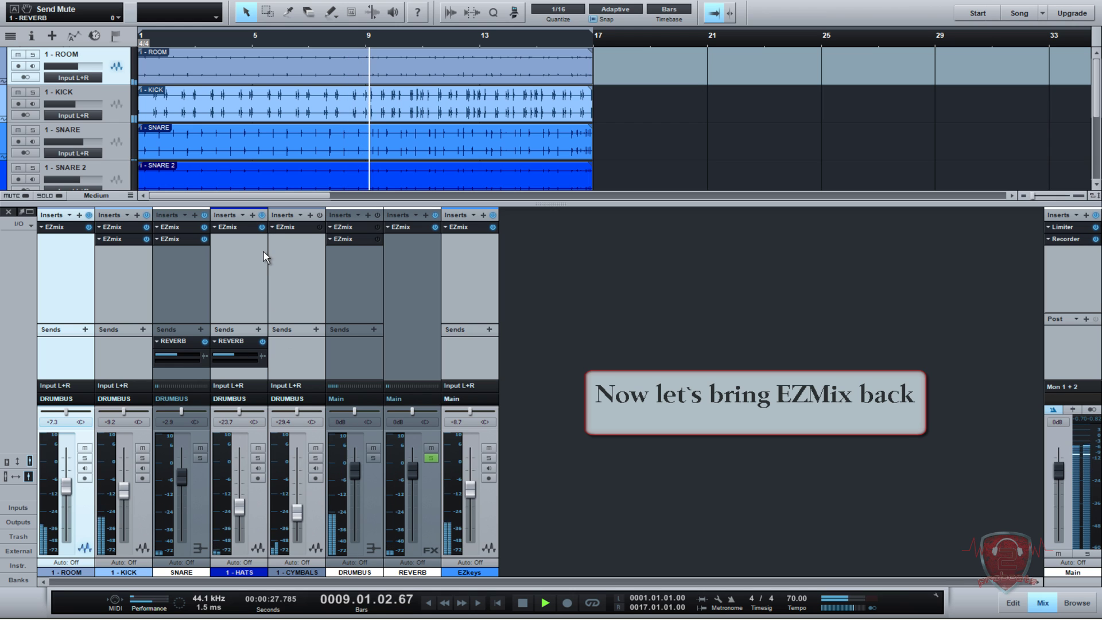
pyautogui.click(319, 215)
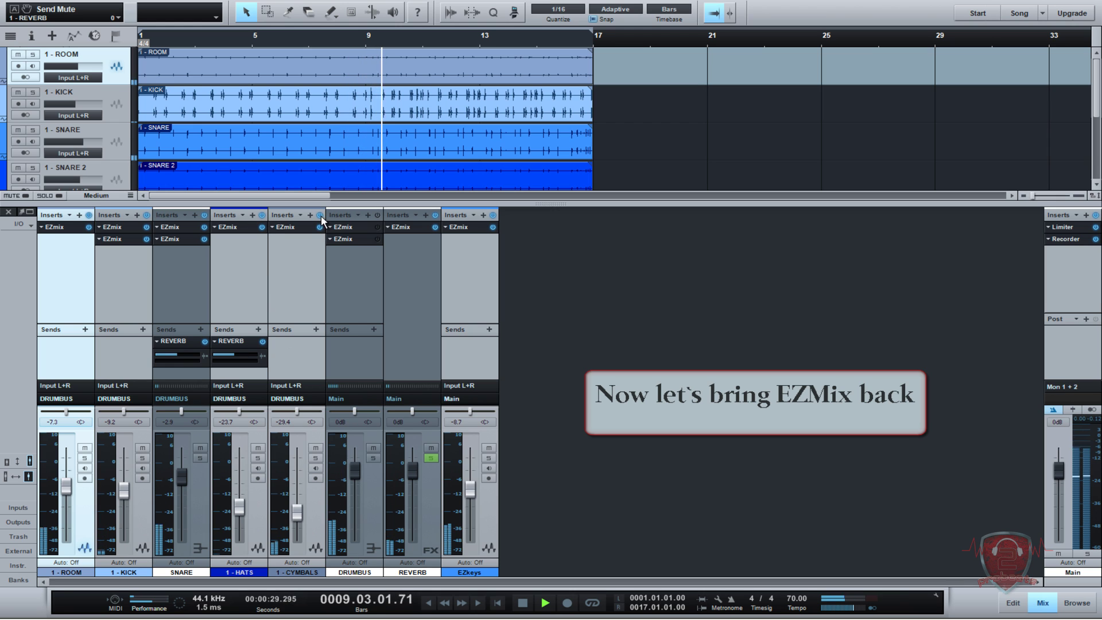
pyautogui.click(377, 215)
# Set the 1 - CYMBALS volume to -30.3 dB and DRUMBUS to -0.8 dB, checking the drum bus briefly in solo.
pyautogui.moveTo(297, 519); pyautogui.dragTo(297, 523)
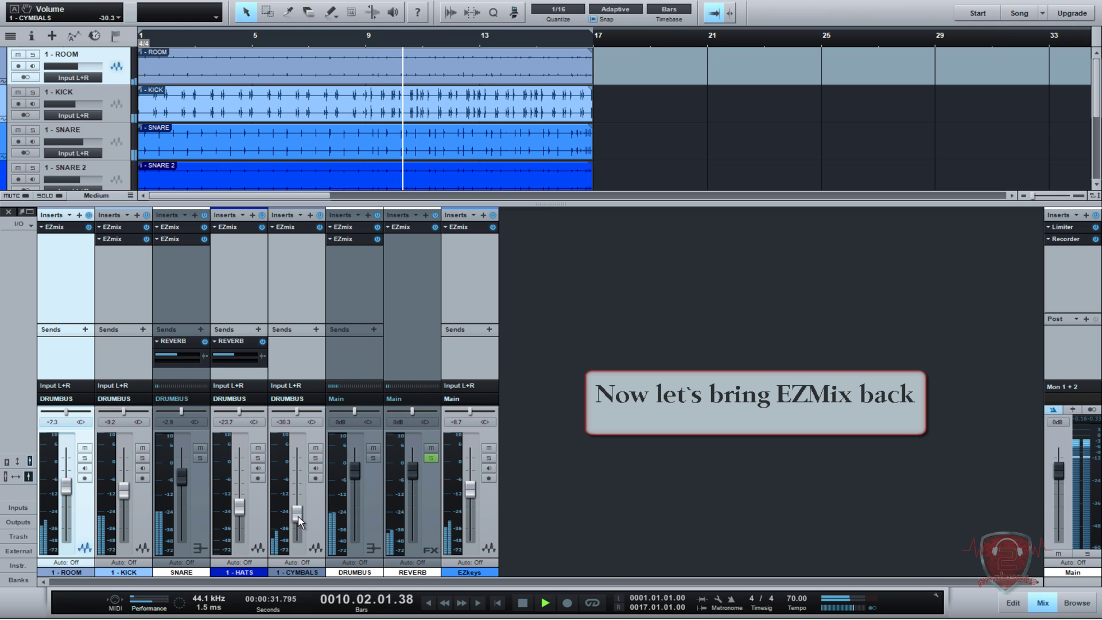
pyautogui.moveTo(358, 468); pyautogui.dragTo(358, 469)
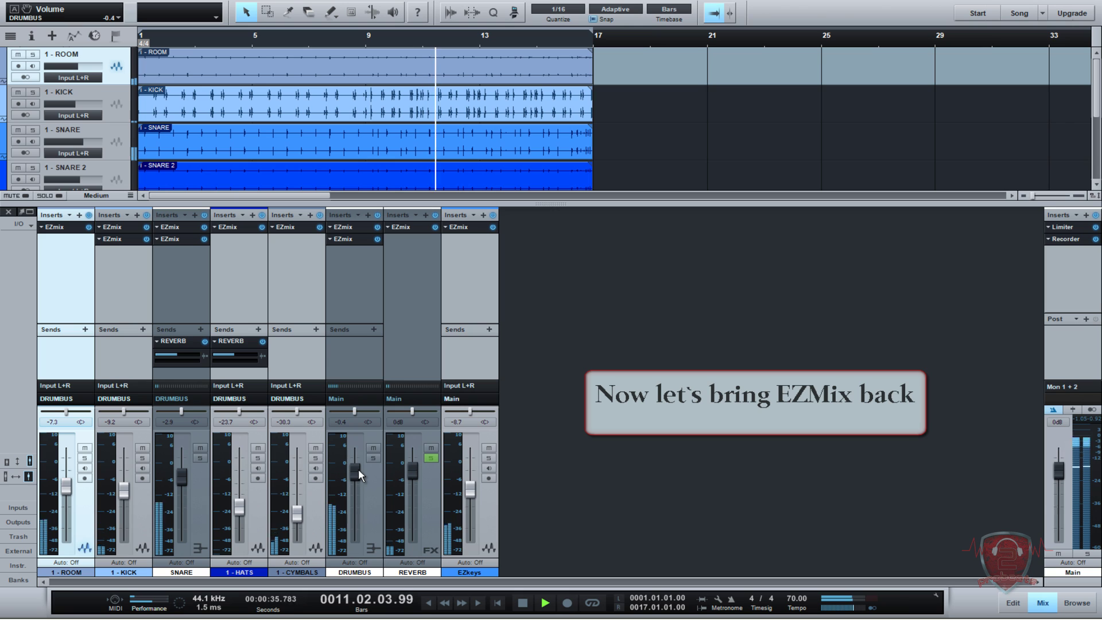
pyautogui.moveTo(358, 469); pyautogui.dragTo(352, 466)
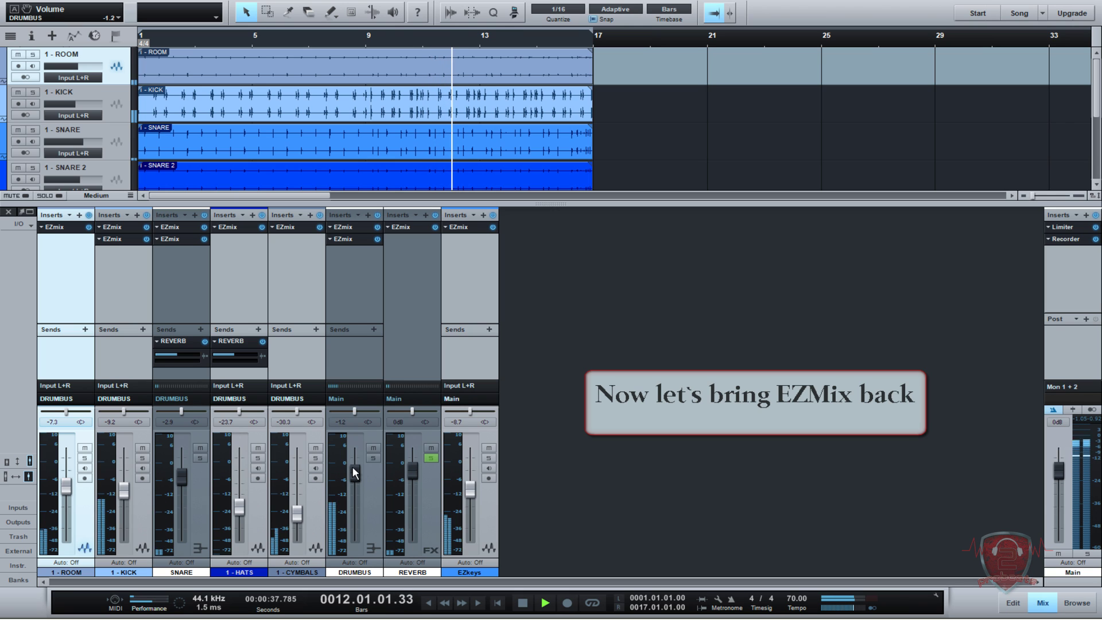
pyautogui.moveTo(353, 467); pyautogui.dragTo(370, 459)
pyautogui.click(372, 458)
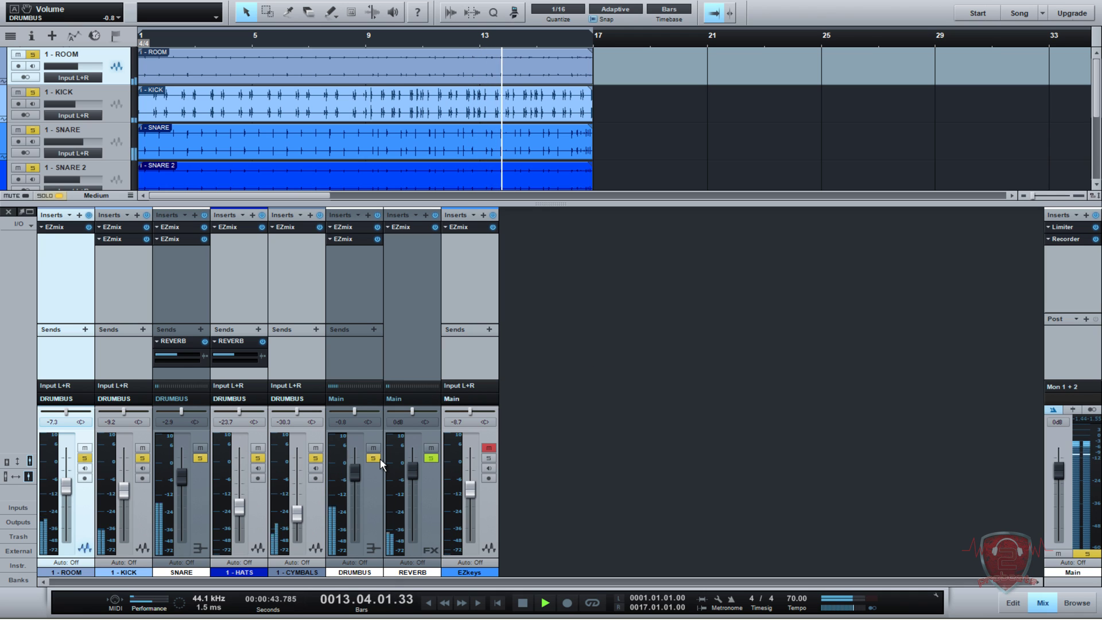
pyautogui.click(379, 458)
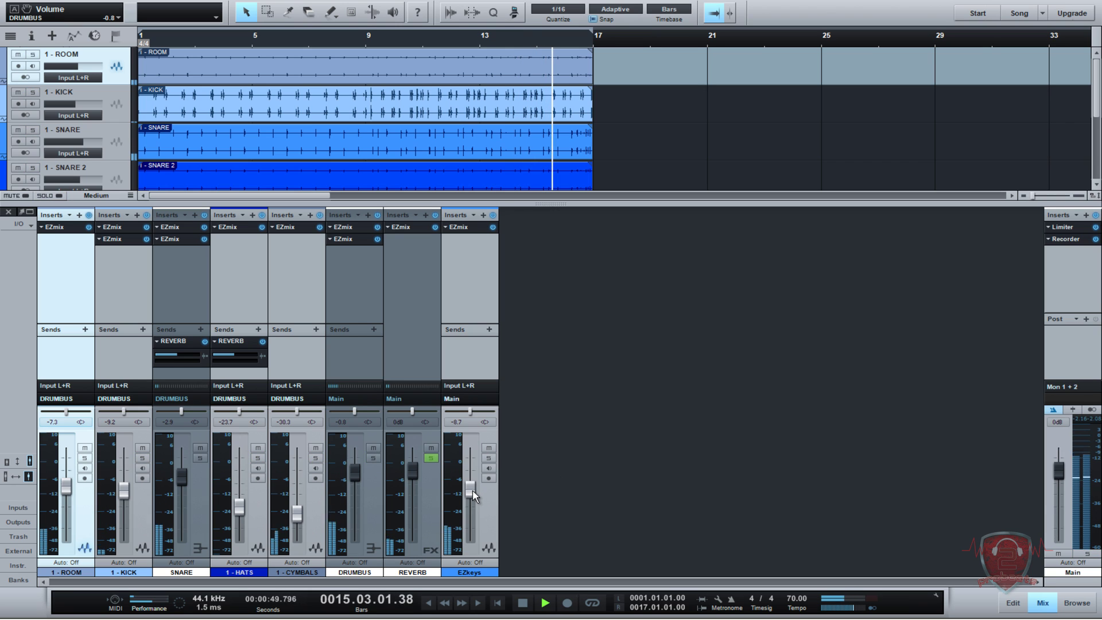
# Set the EZkeys channel's volume to -9.1 dB and bypass its EZmix insert.
pyautogui.moveTo(472, 488); pyautogui.dragTo(472, 490)
pyautogui.click(490, 227)
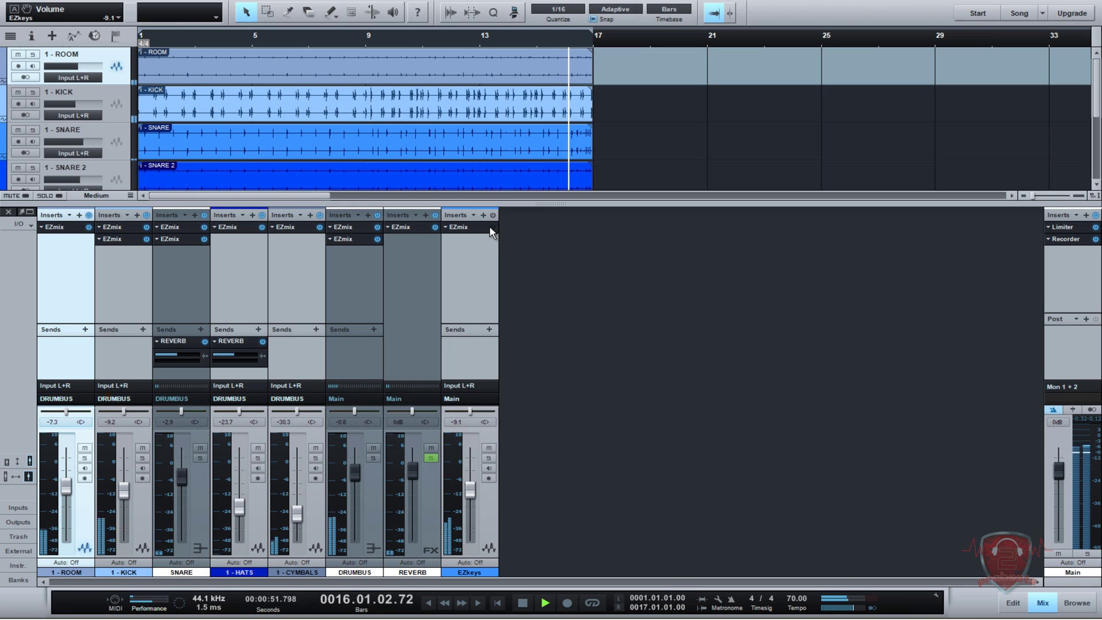